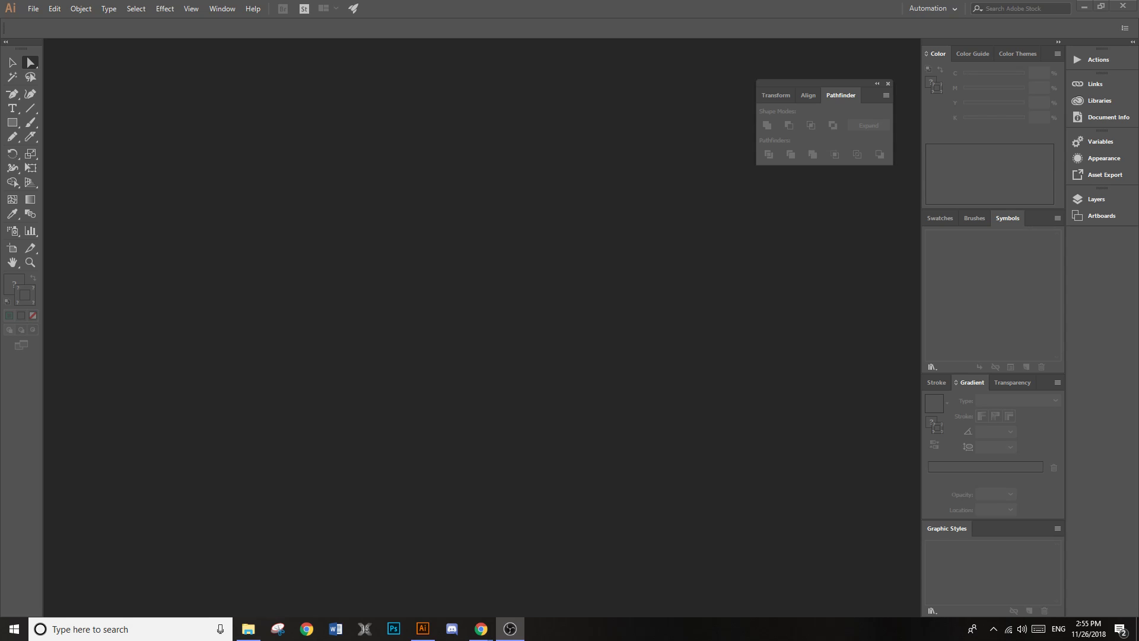
Step: Create a new portrait Letter-size document, 8.5 x 11 in
click(35, 8)
click(45, 20)
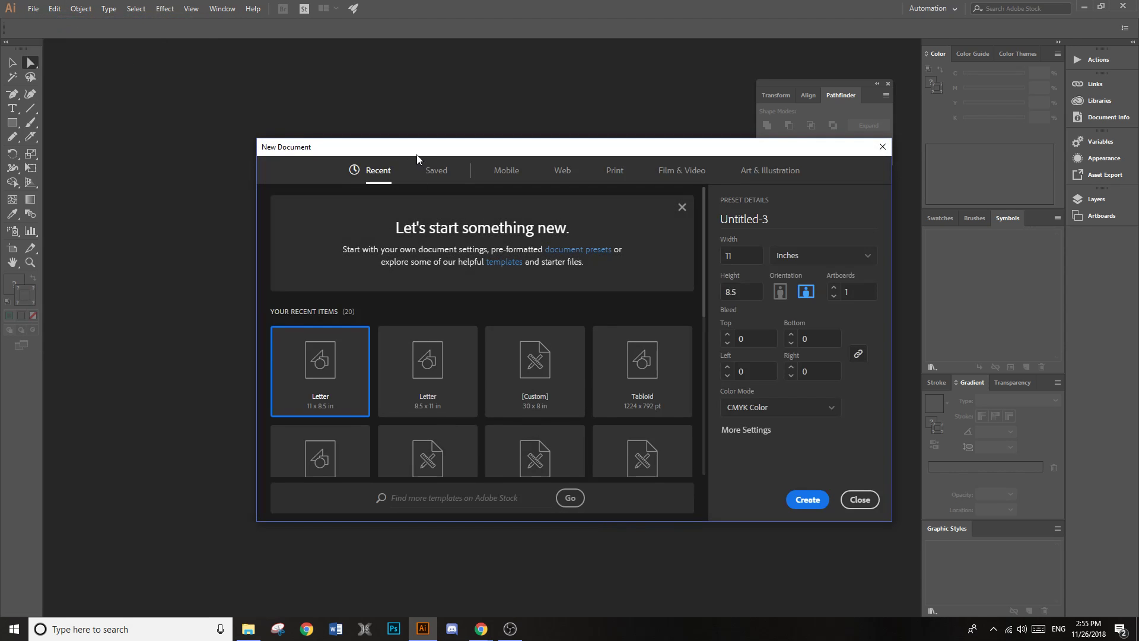
drag(416, 153, 269, 84)
double_click(179, 301)
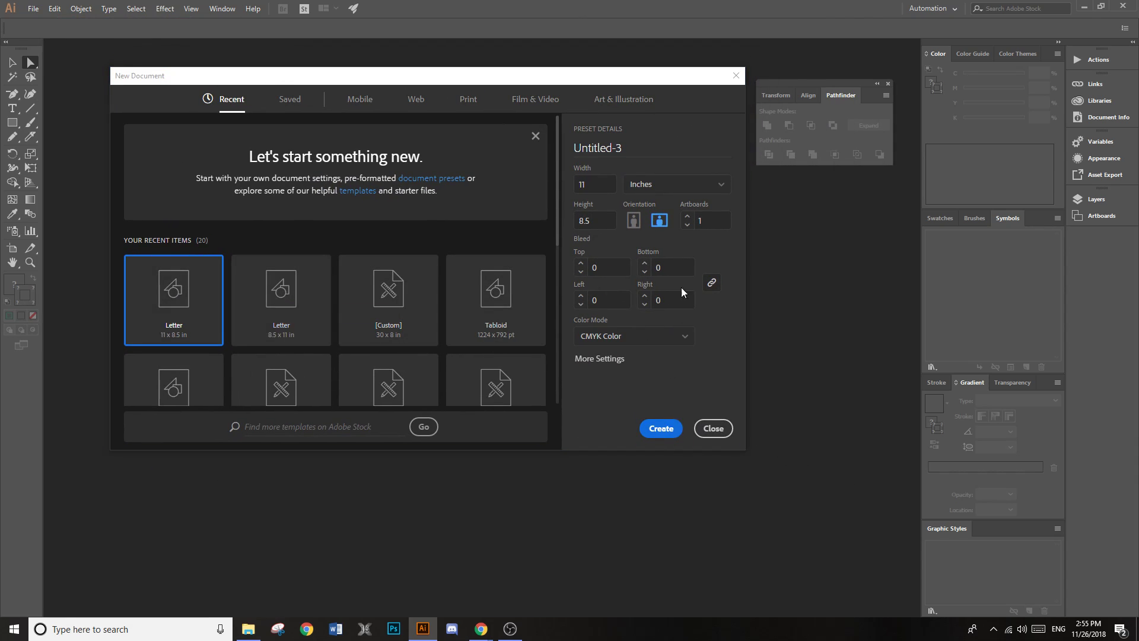
click(634, 220)
click(661, 428)
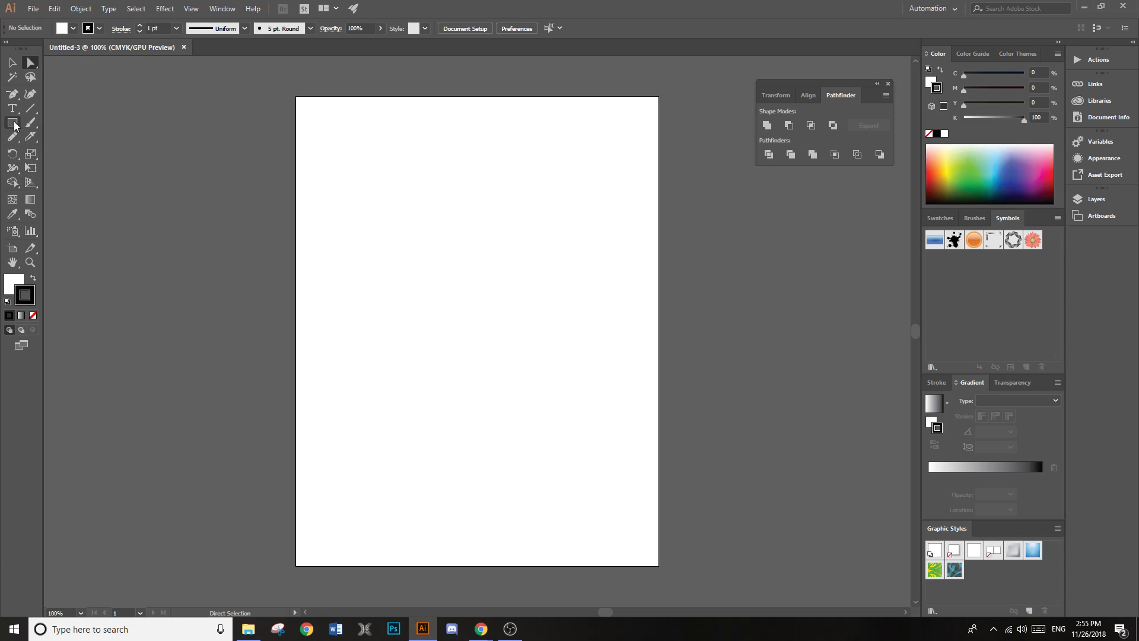
Step: Draw a 7 x 5 in rectangle with the Rectangle tool
click(14, 122)
click(410, 261)
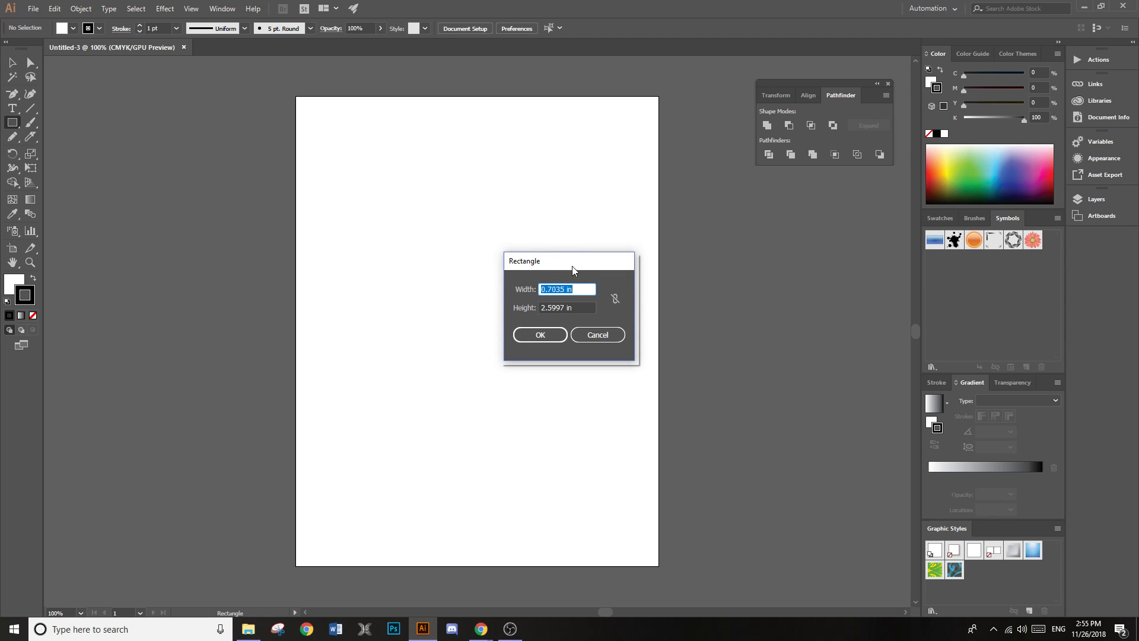
drag(573, 269, 572, 178)
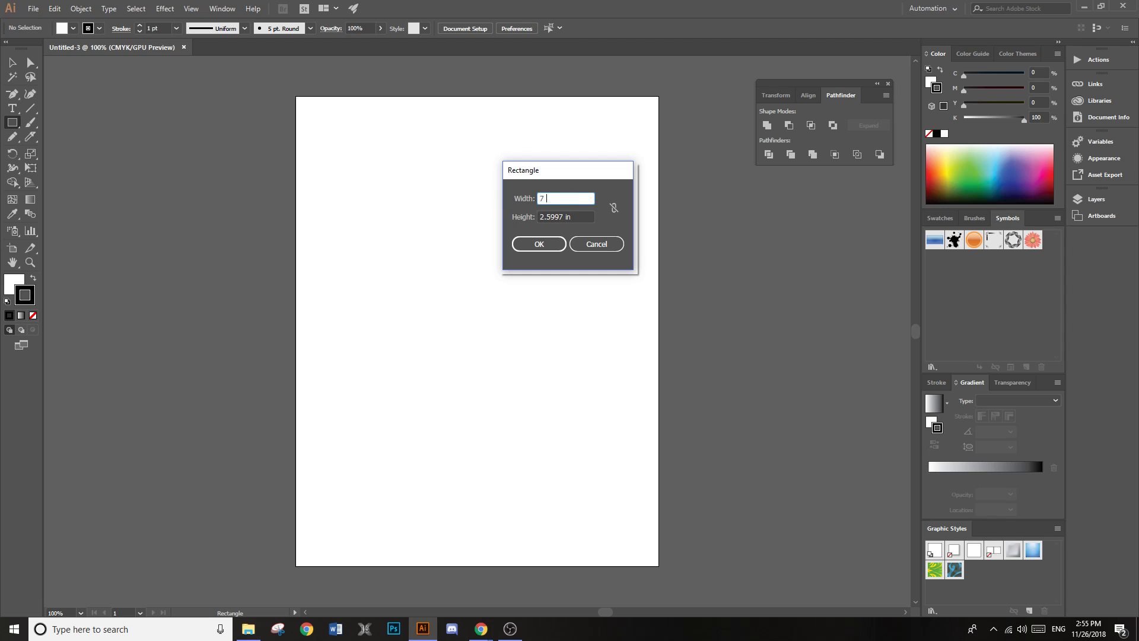
key(Tab)
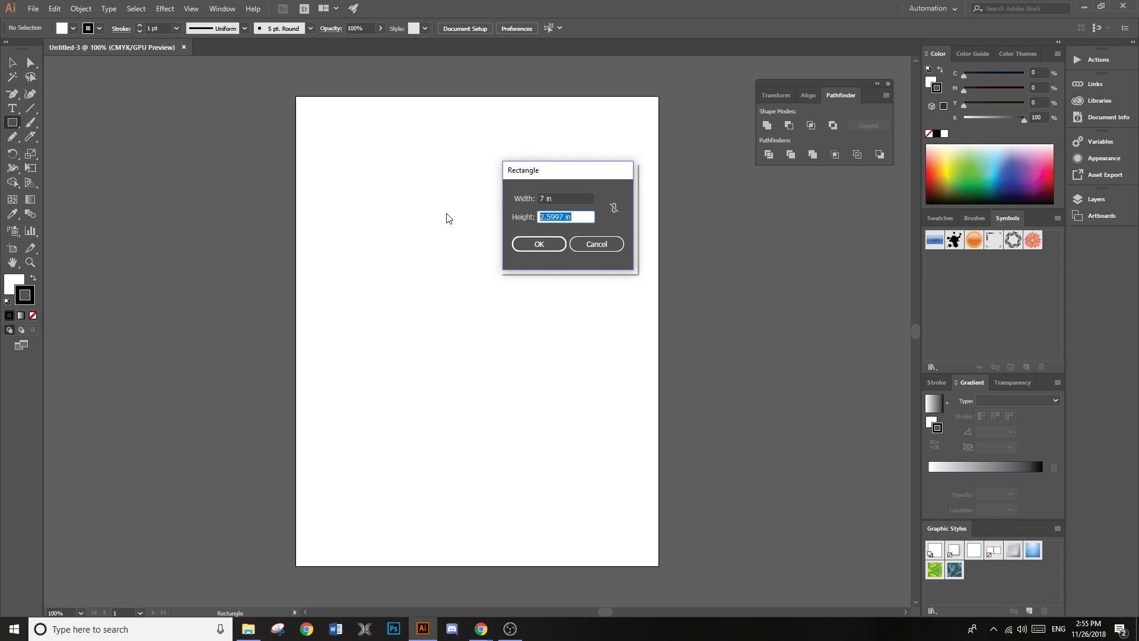
text(5 in)
key(Return)
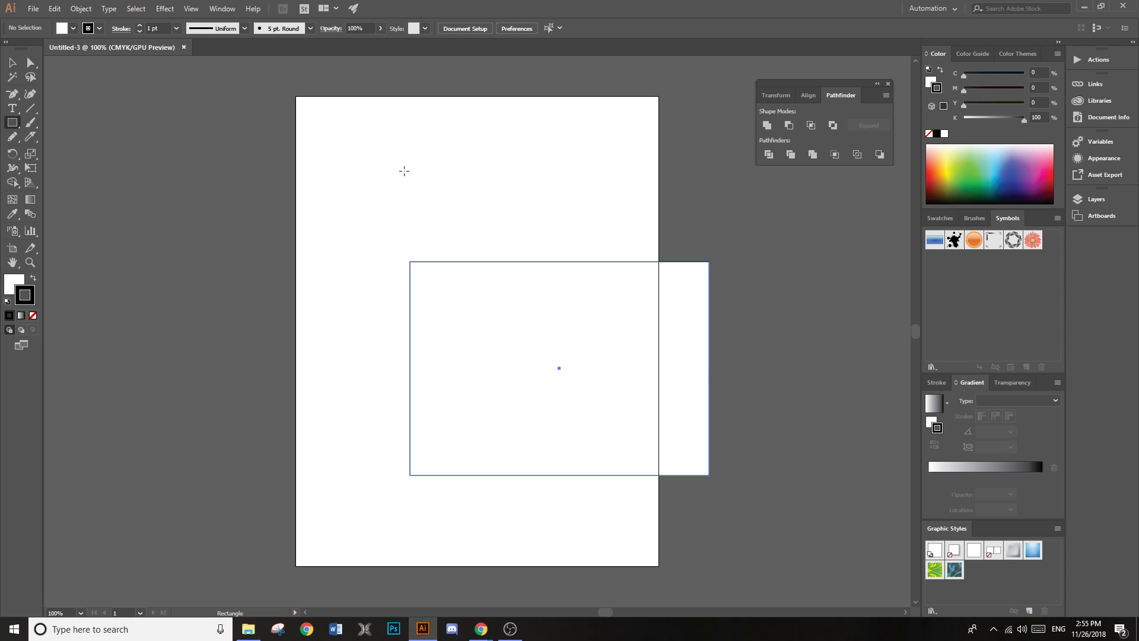
Step: Put the rectangle in the lower half, Alt-drag a copy above it, and centre both
key(v)
drag(611, 348, 559, 430)
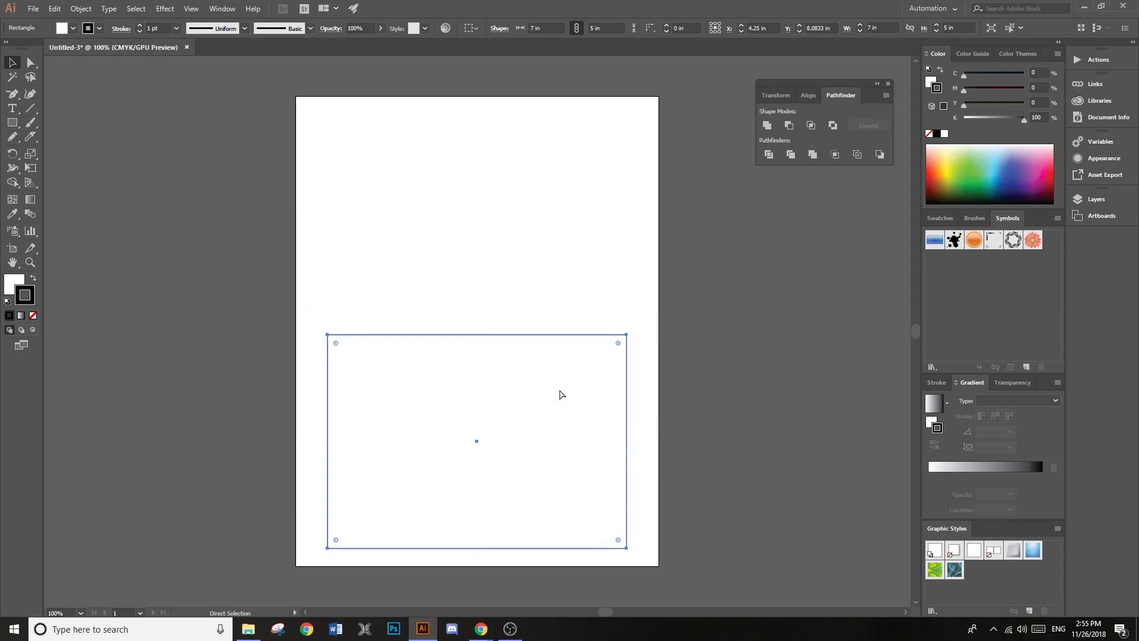
drag(560, 391, 497, 229)
click(305, 319)
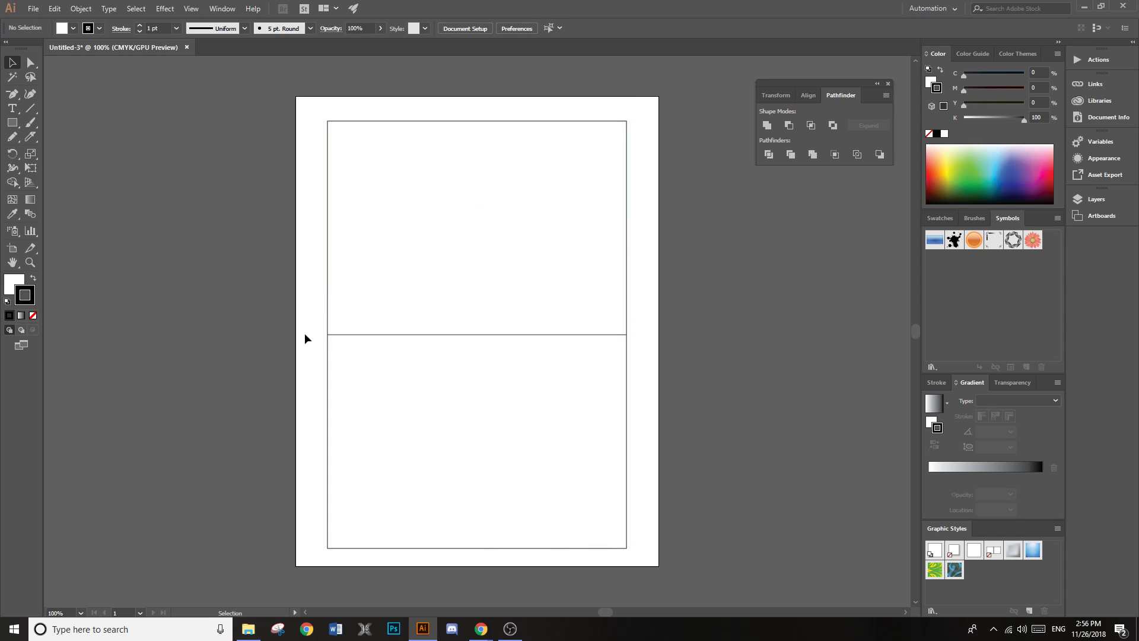
drag(309, 276, 445, 389)
drag(493, 349, 521, 344)
key(ctrl+shift+a)
Step: Select the bottom rectangle to check its 7 x 5 in size, then deselect
click(504, 434)
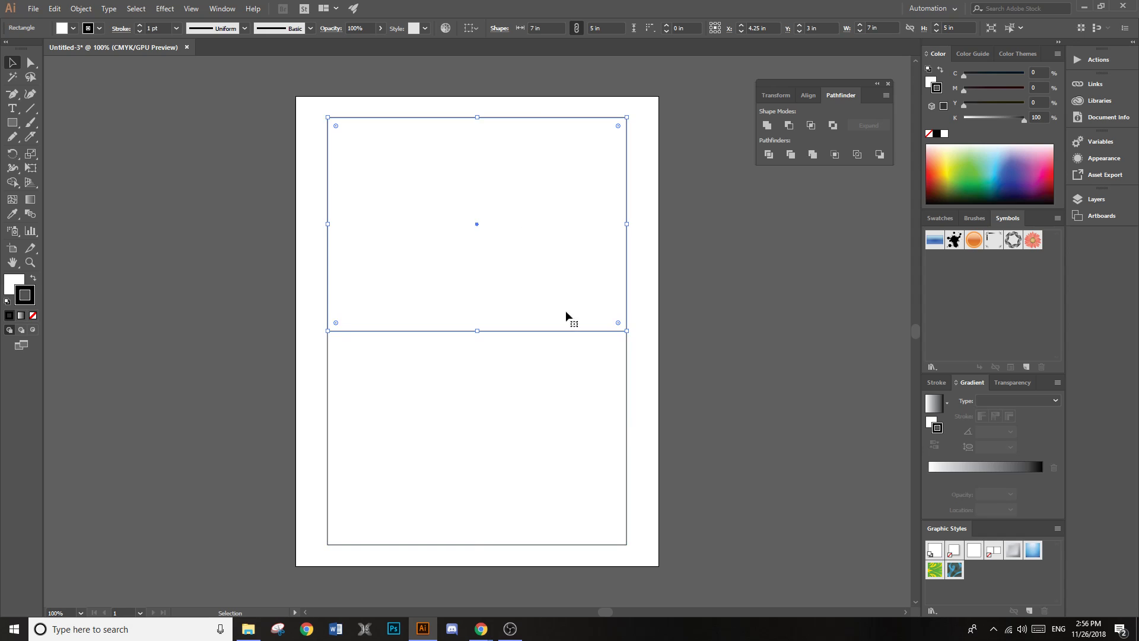
click(650, 436)
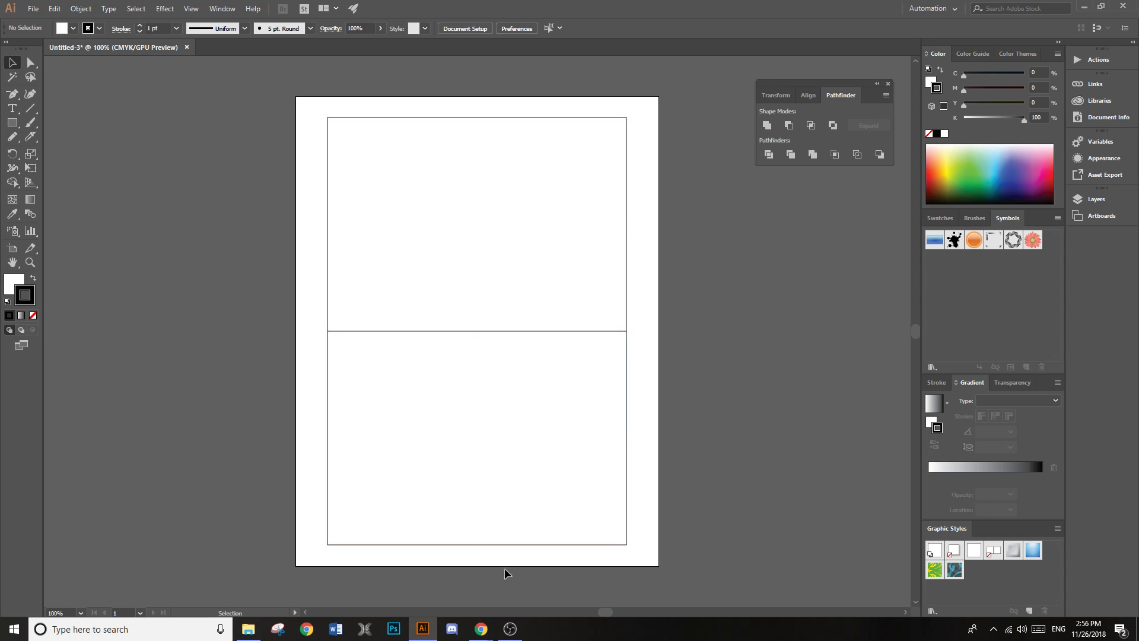
scroll(508, 572, up, 1)
scroll(496, 534, down, 1)
scroll(463, 531, up, 1)
scroll(493, 471, down, 1)
scroll(460, 485, up, 1)
scroll(475, 493, down, 1)
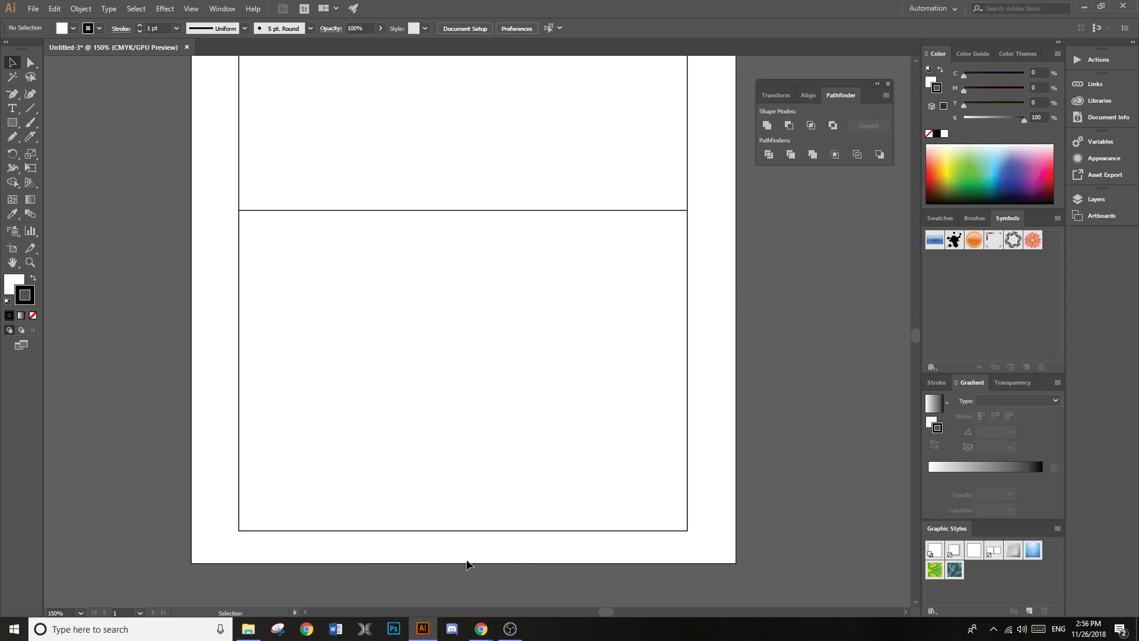
Step: In Chrome, run a Google Images search for 'chrsitmas paper' and browse the results
click(481, 634)
click(506, 564)
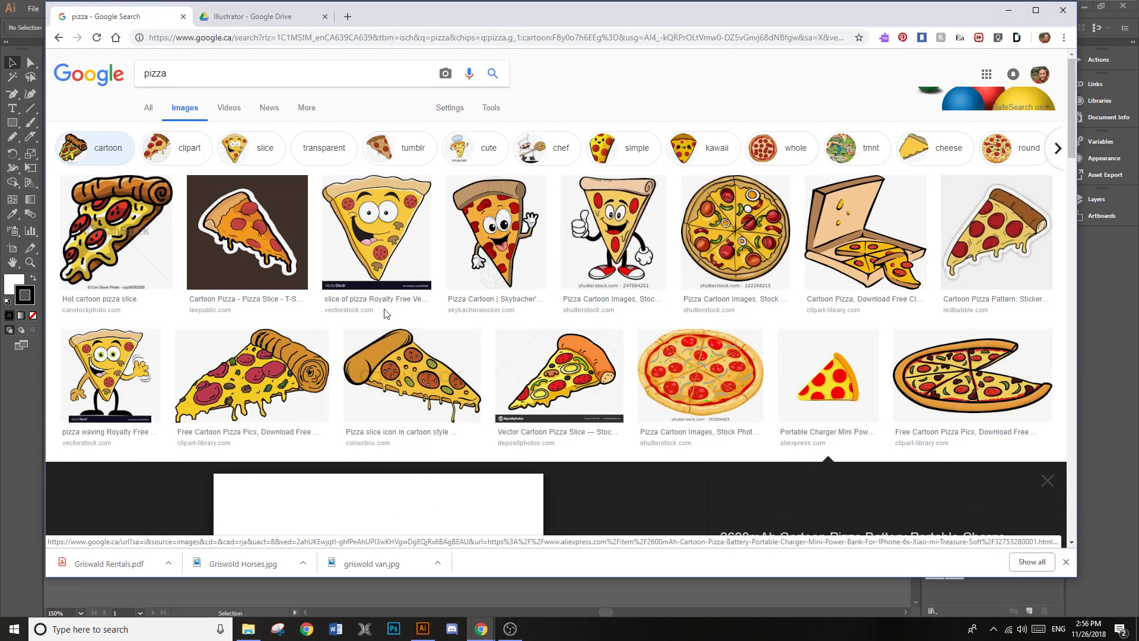
double_click(155, 73)
text(c)
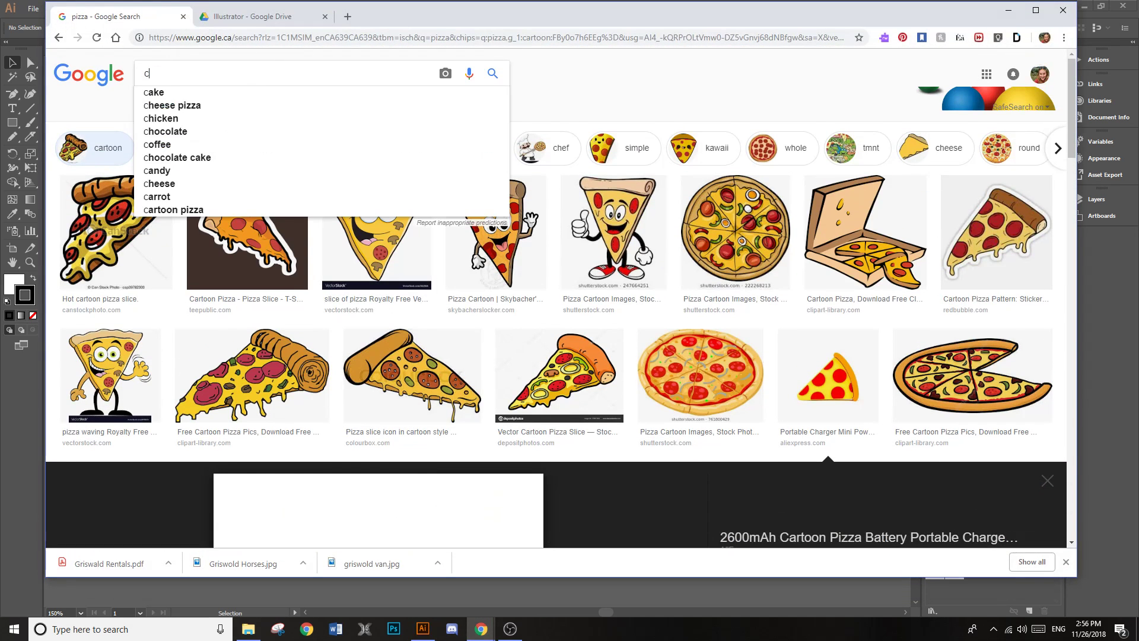
text(hrsitmas paper)
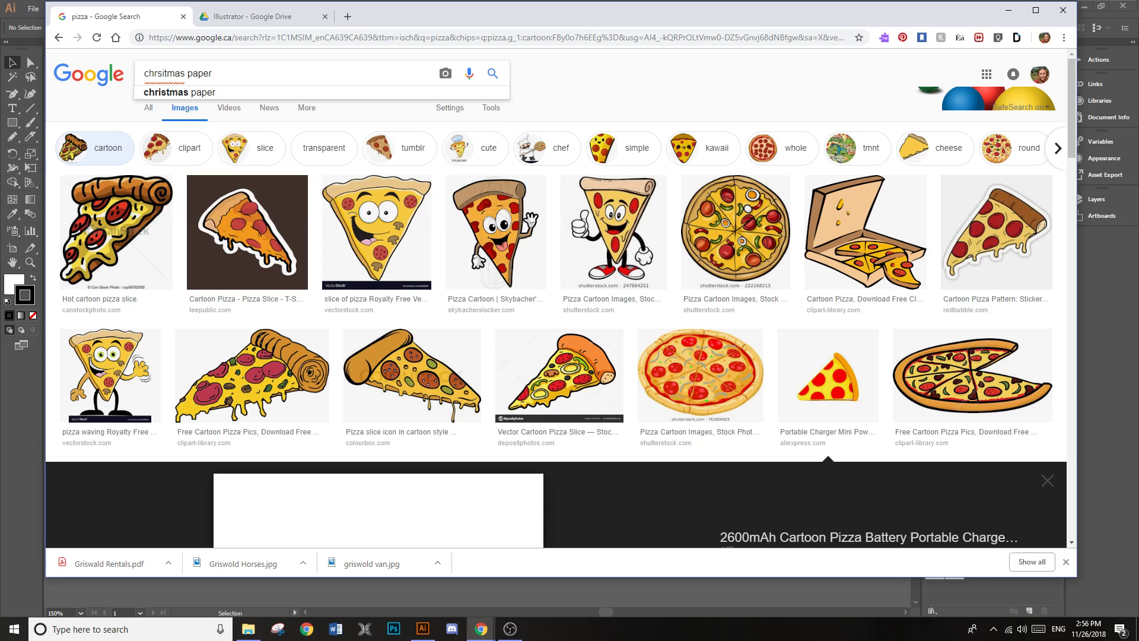
click(165, 93)
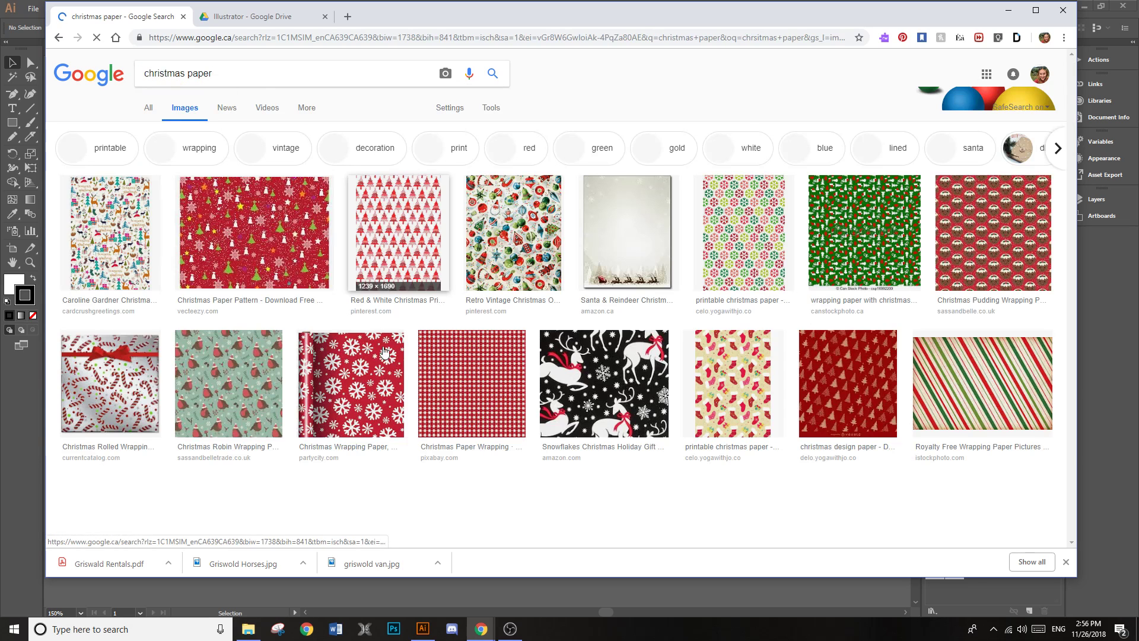
scroll(336, 378, down, 1)
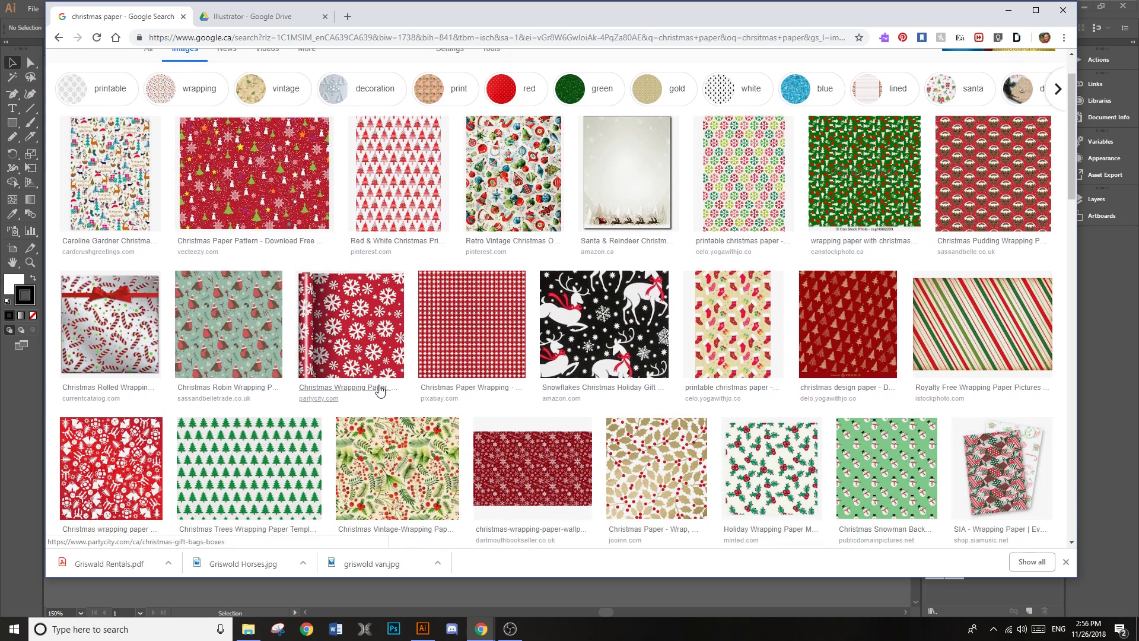
scroll(372, 387, down, 2)
scroll(369, 388, down, 5)
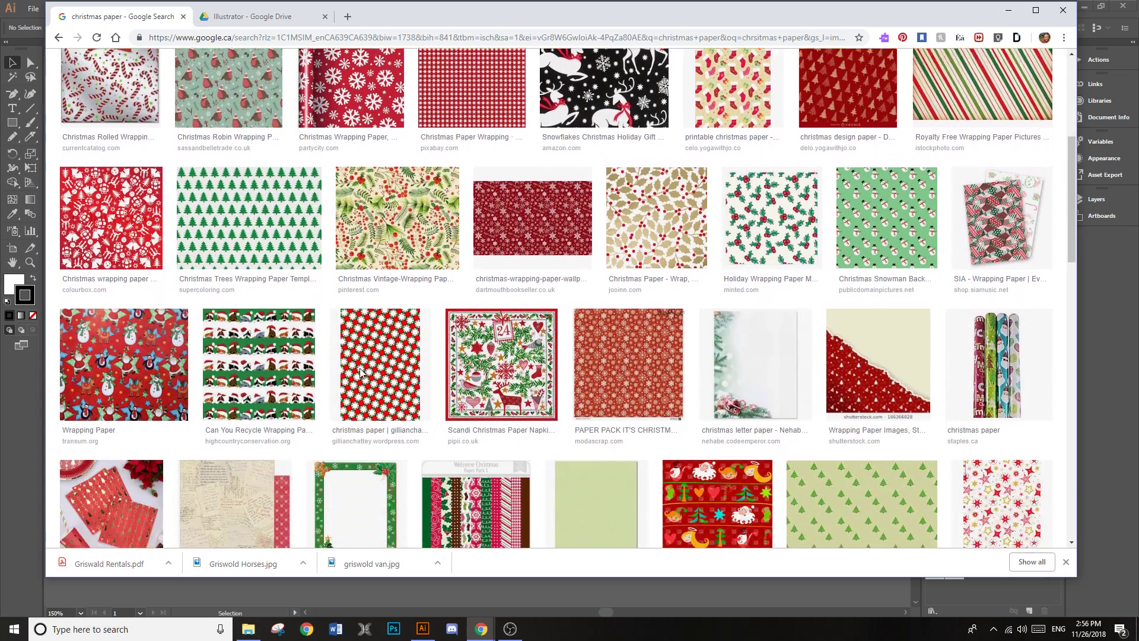
scroll(362, 374, down, 1)
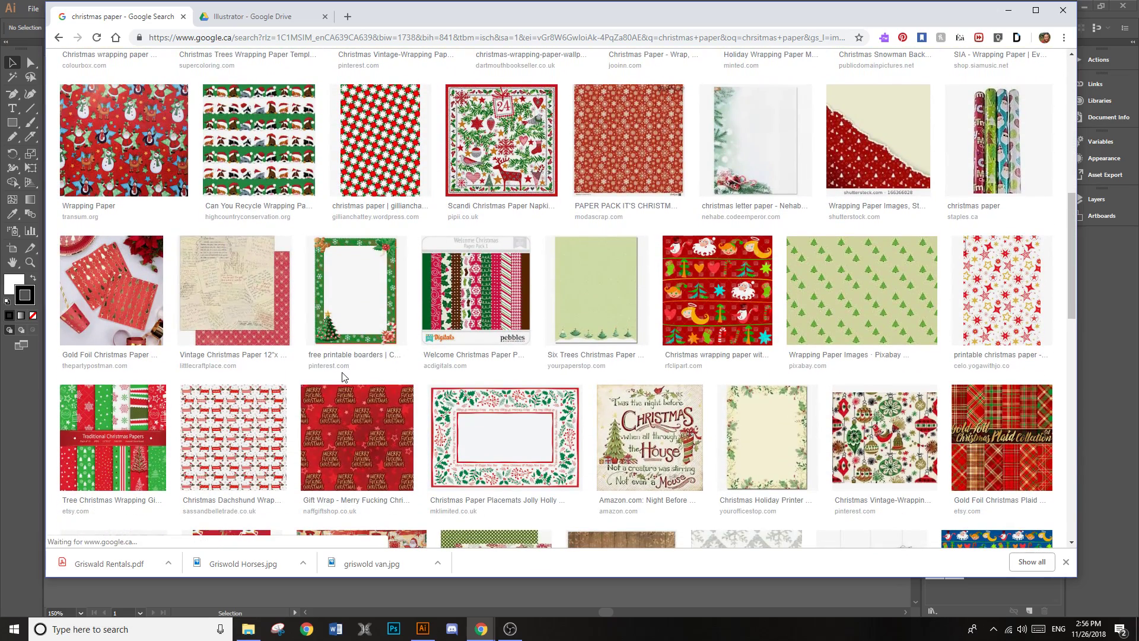
scroll(343, 376, up, 10)
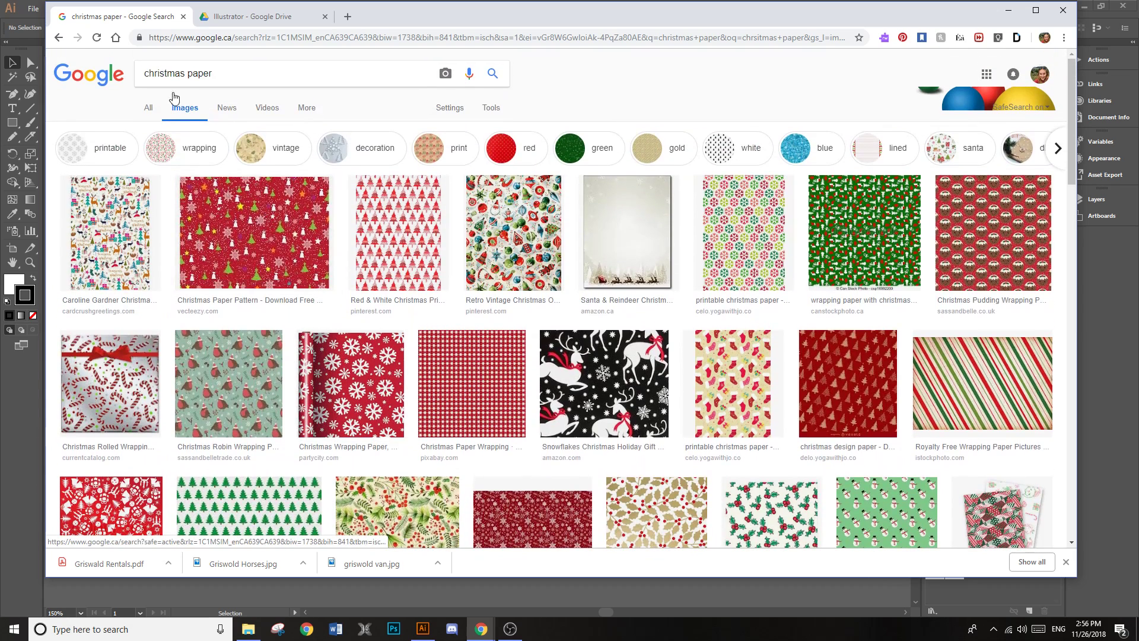
Step: Search 'coloring christmas paper', open the Paper Chains result, and copy its image address
text(col)
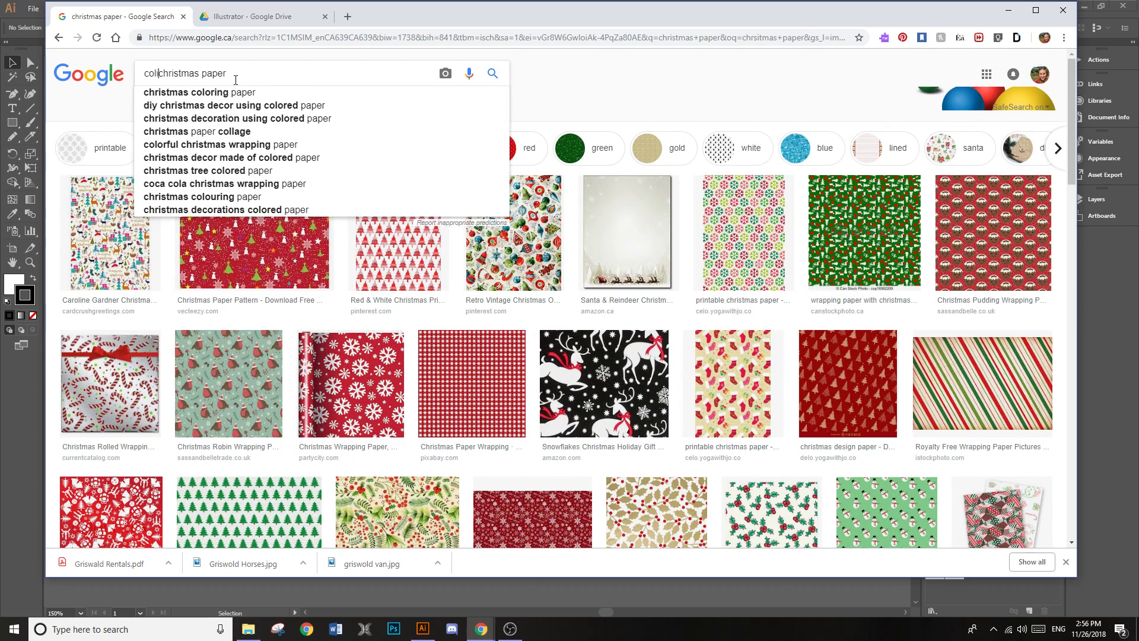
text(oring)
key(Return)
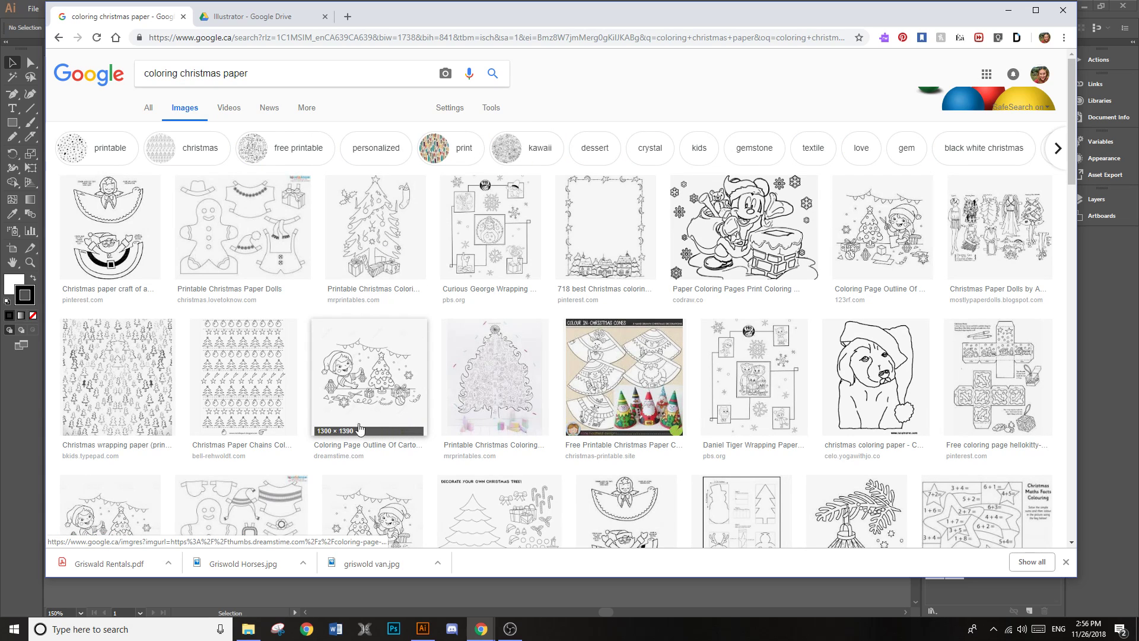
click(253, 382)
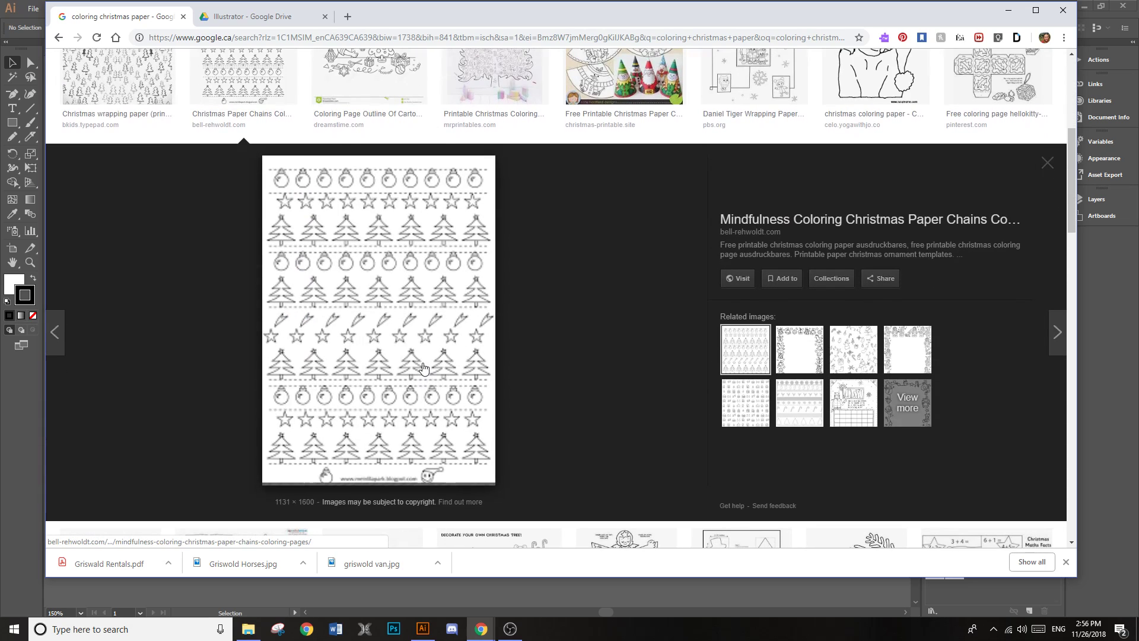
right_click(383, 280)
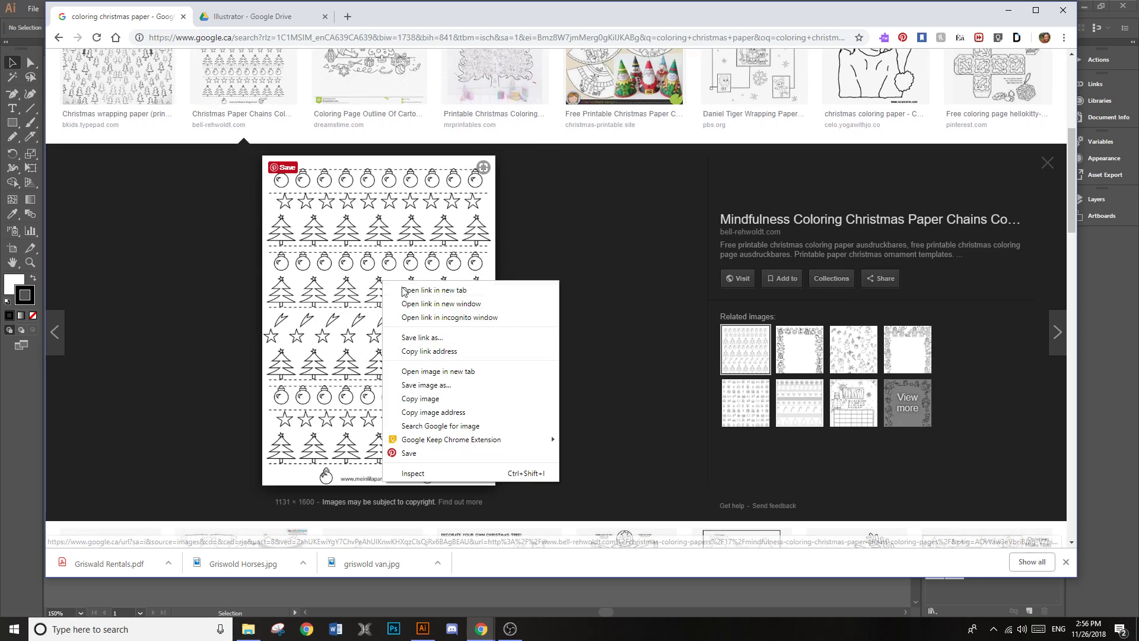
click(418, 412)
Step: Back in Illustrator, lock the two rectangles with Object > Lock > Selection
click(1008, 10)
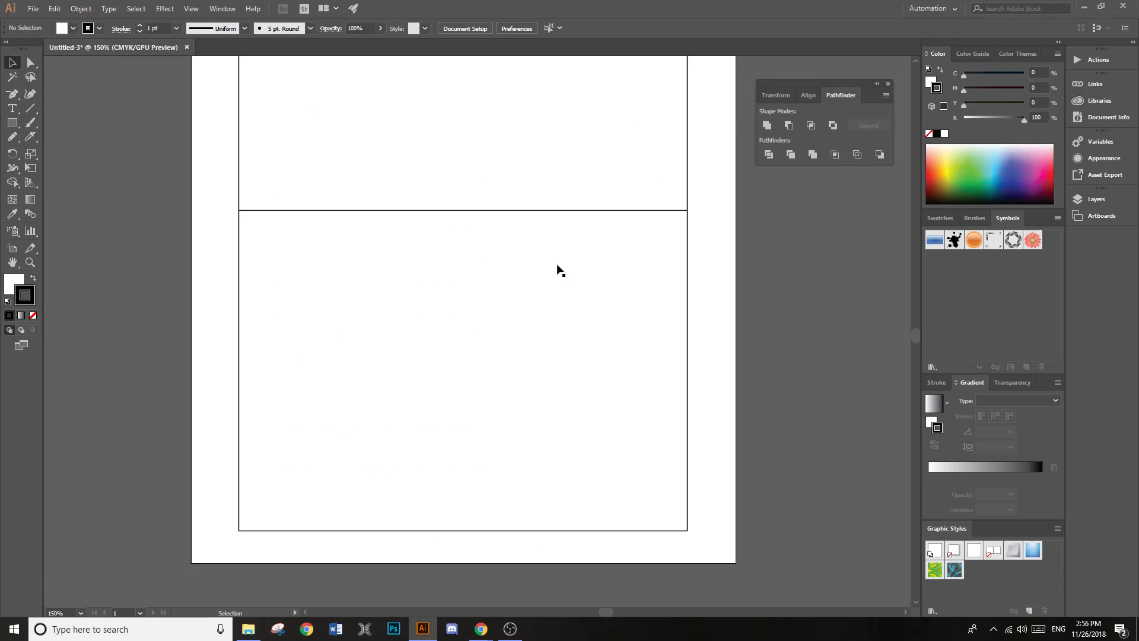
click(541, 290)
click(714, 245)
scroll(698, 249, down, 1)
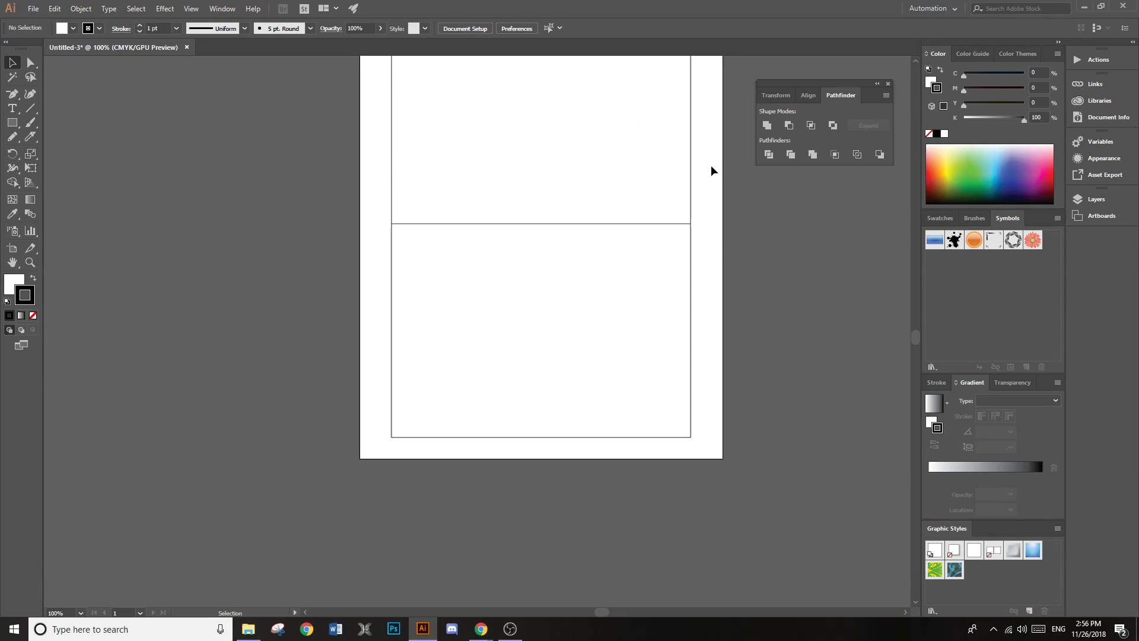
drag(712, 171, 404, 279)
scroll(269, 297, up, 1)
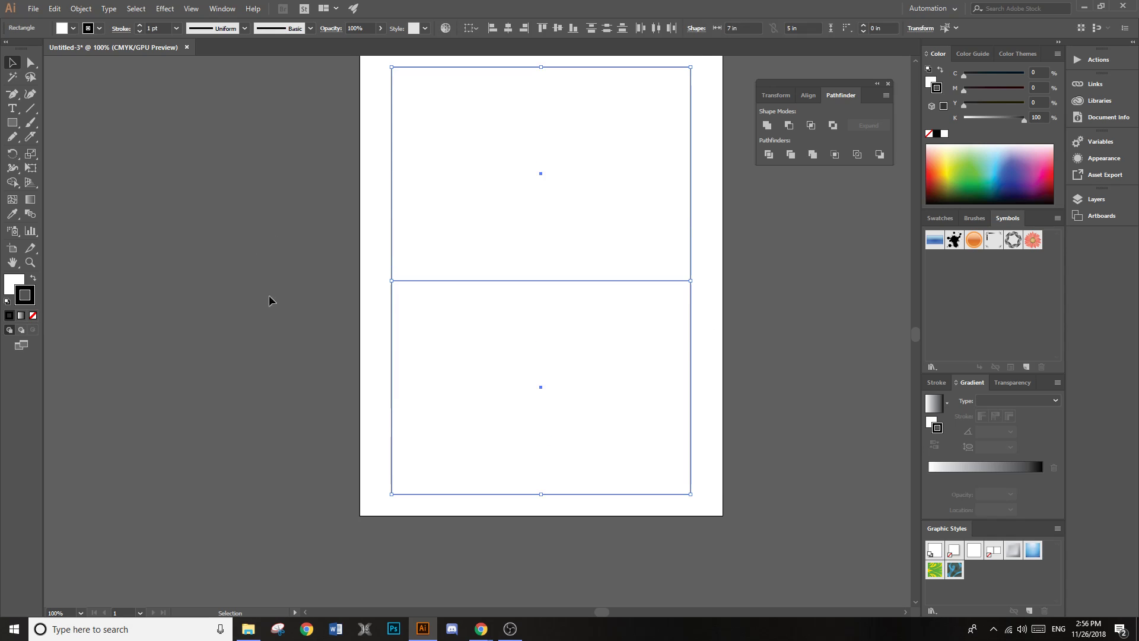
click(75, 8)
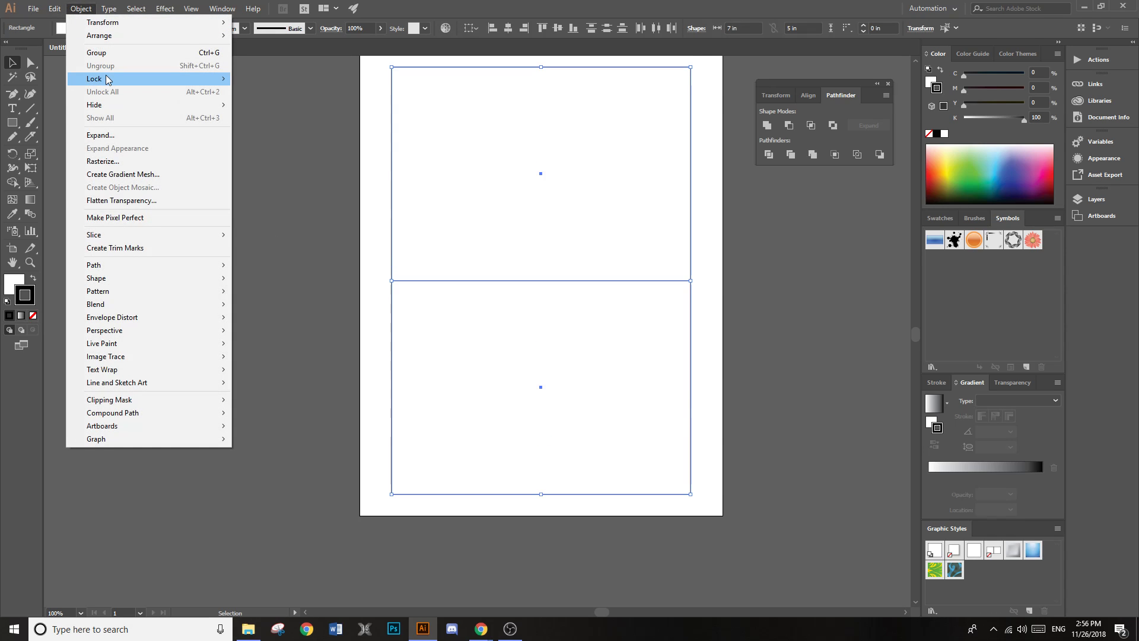
mouse_move(109, 79)
click(275, 79)
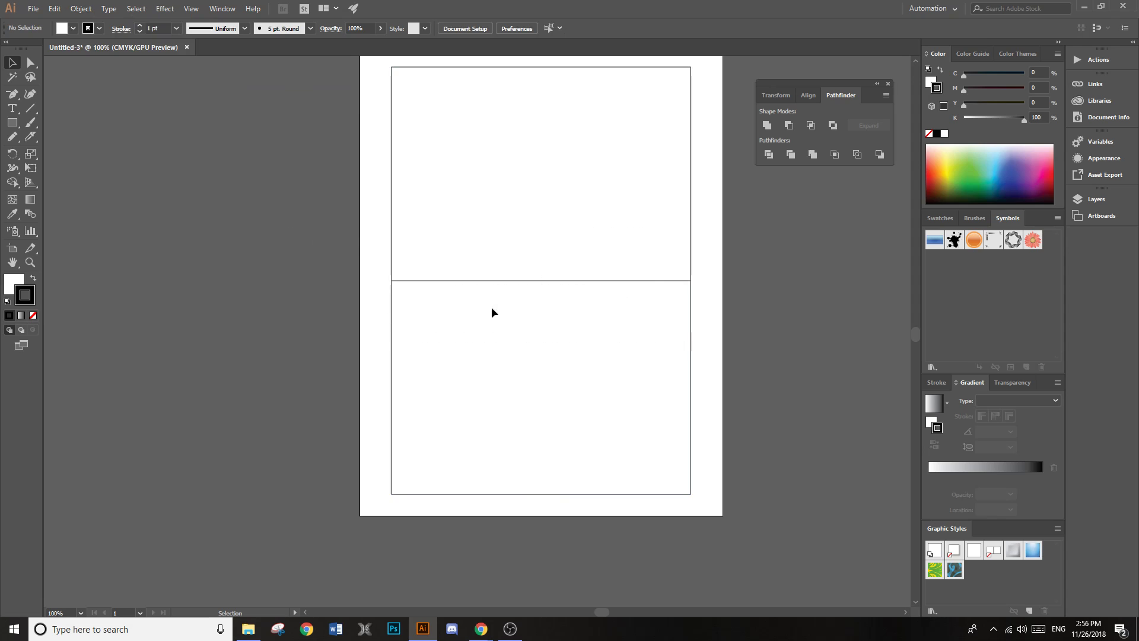
Step: Paste the pattern image and scale it to about 7.57 x 10.71 in over the artboard
key(a)
key(ctrl+v)
drag(686, 373, 598, 305)
scroll(568, 279, down, 2)
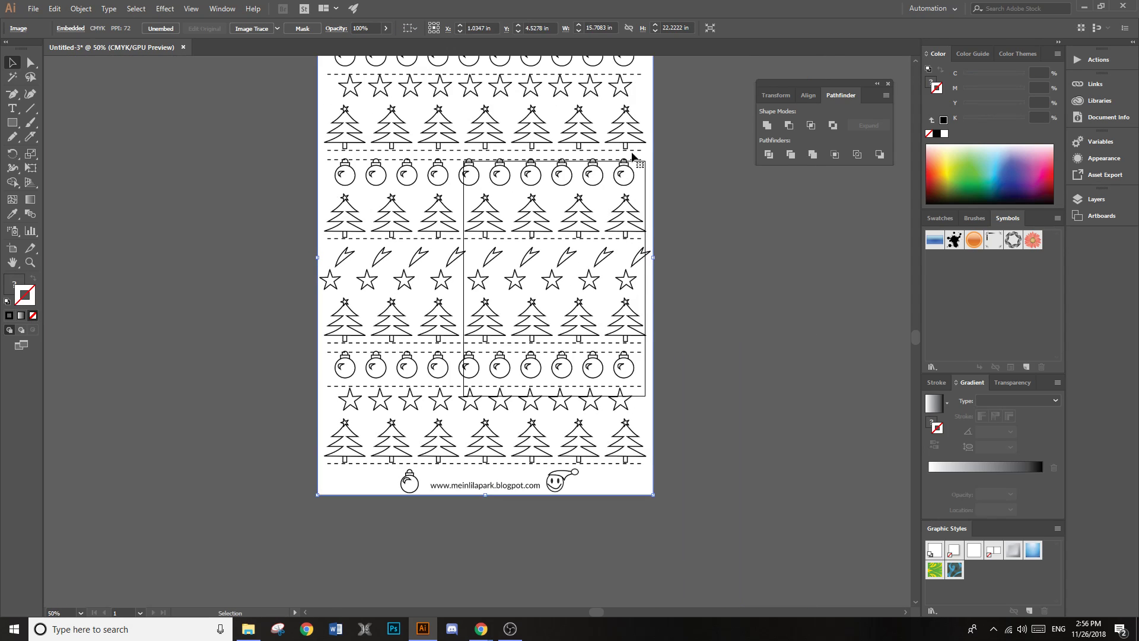
drag(653, 494, 508, 293)
drag(448, 267, 592, 358)
drag(657, 403, 624, 358)
drag(545, 286, 500, 308)
scroll(558, 332, up, 2)
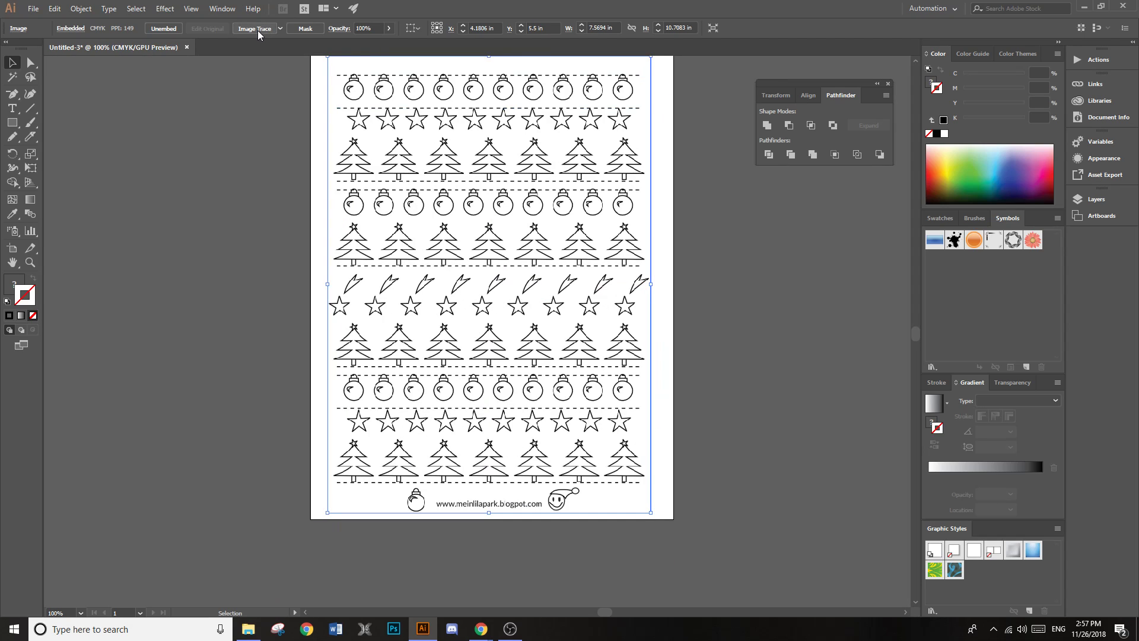
Step: Image Trace the pattern and expand it into editable paths
click(261, 30)
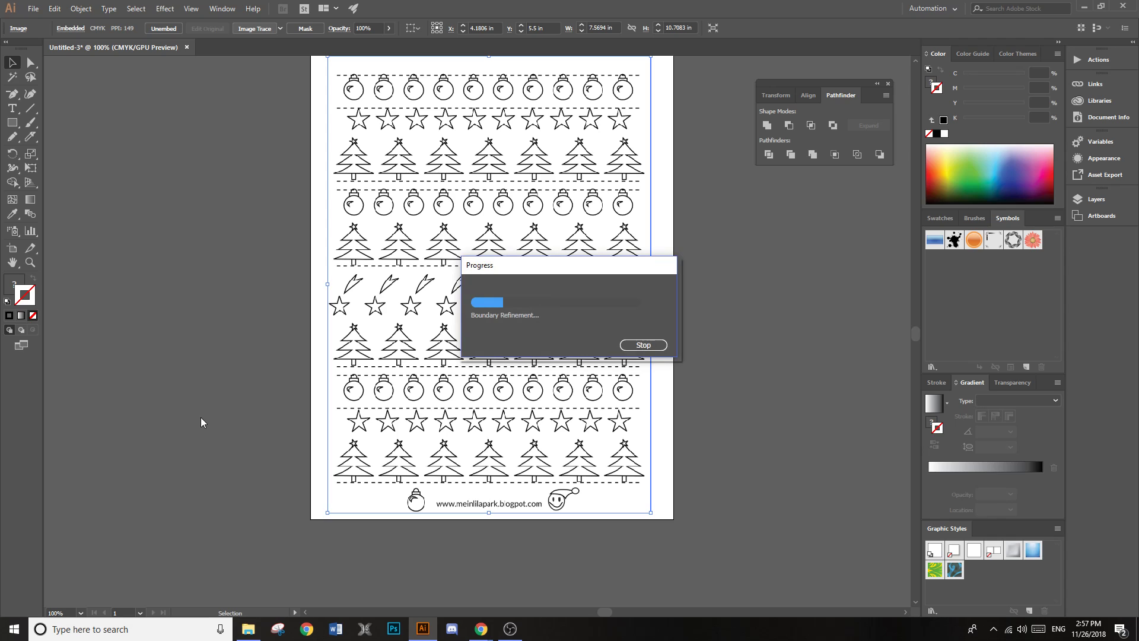
scroll(411, 338, up, 5)
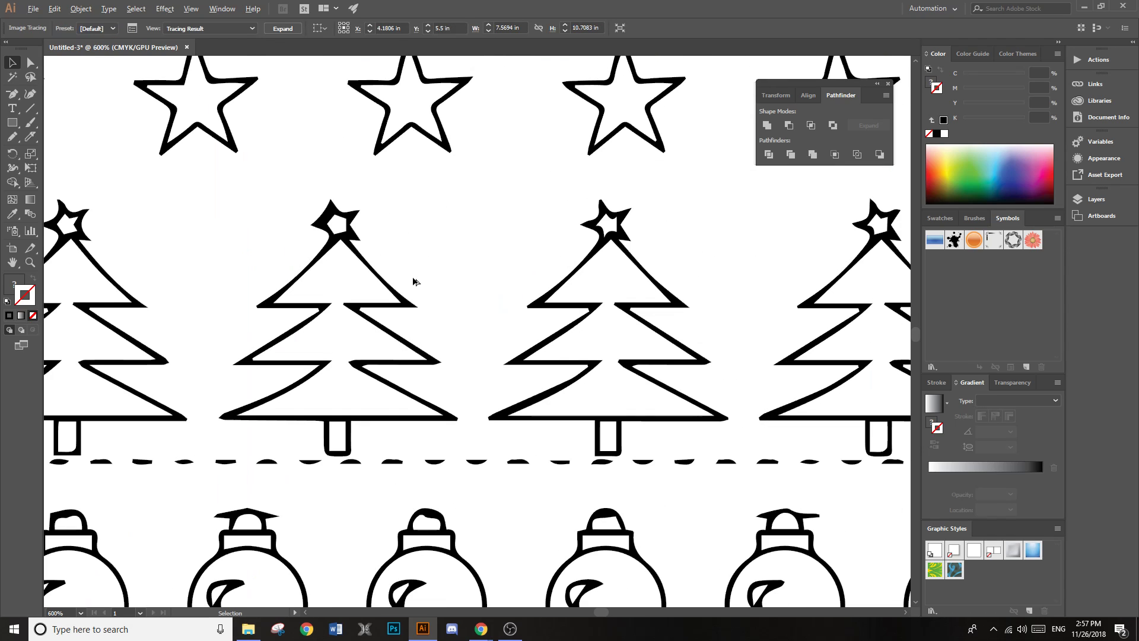
scroll(401, 276, down, 6)
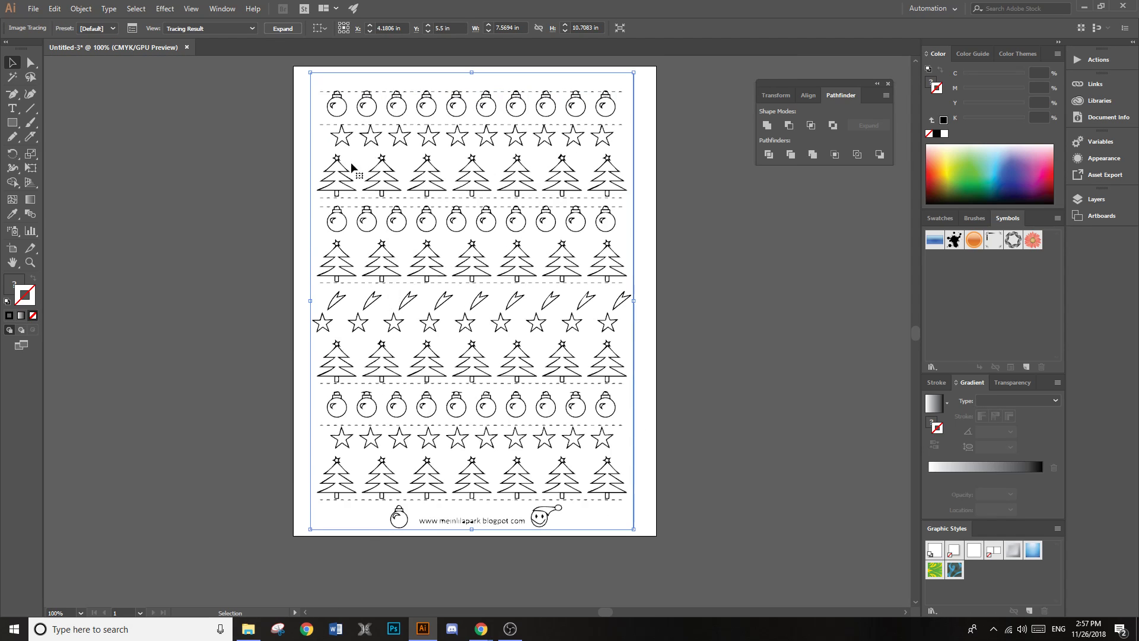
click(283, 29)
click(246, 192)
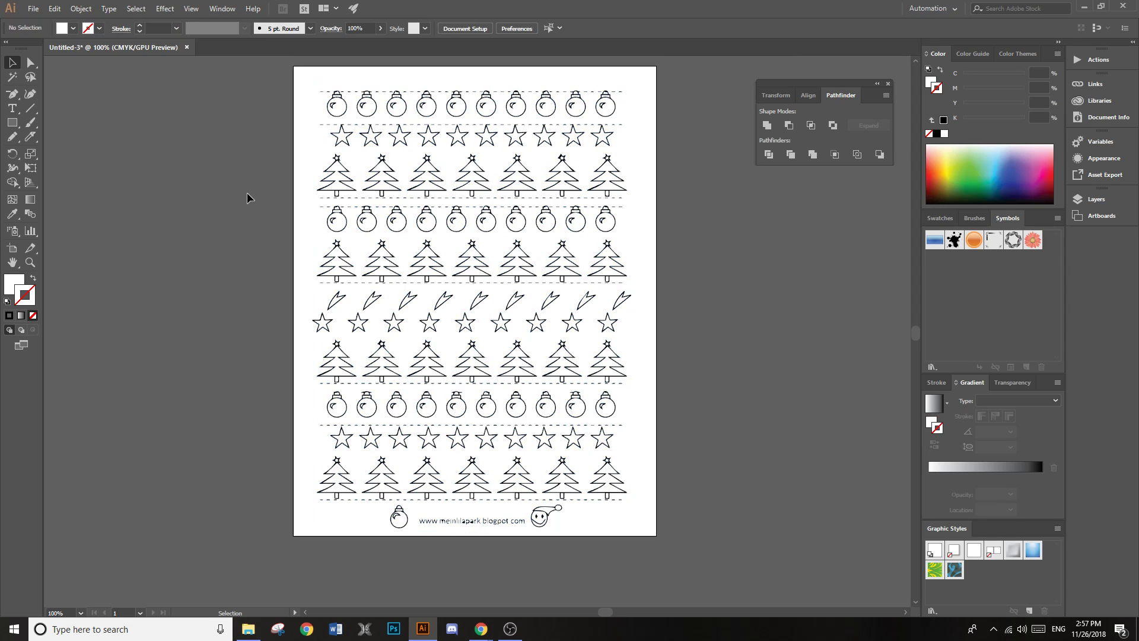
Step: Scale the traced pattern group down slightly and shift it up and right
key(a)
drag(350, 78, 350, 79)
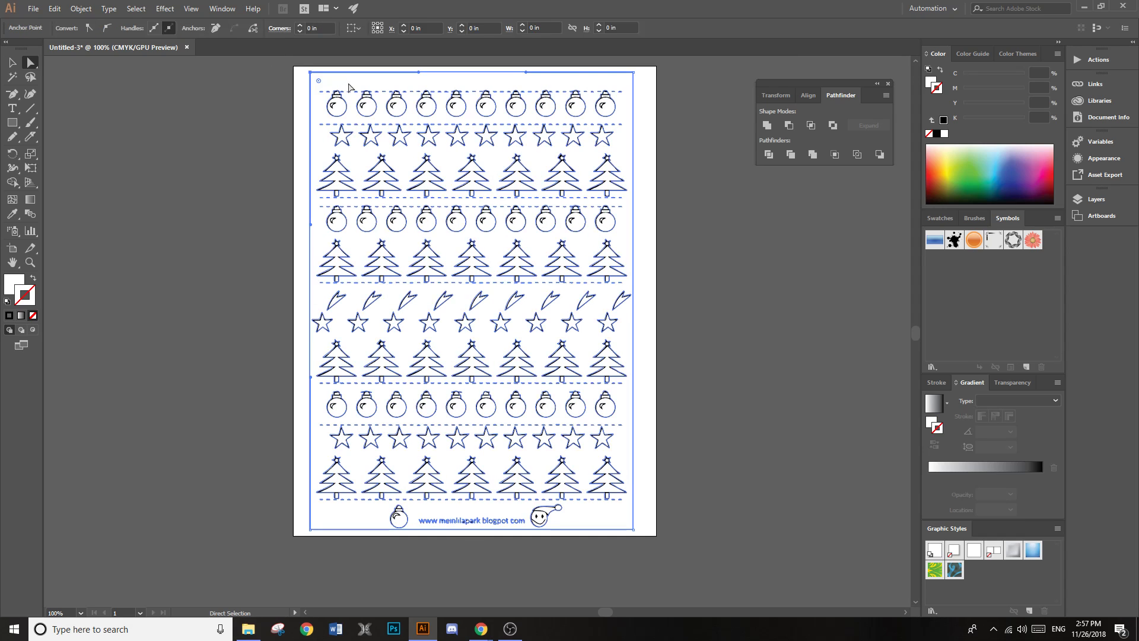
click(350, 83)
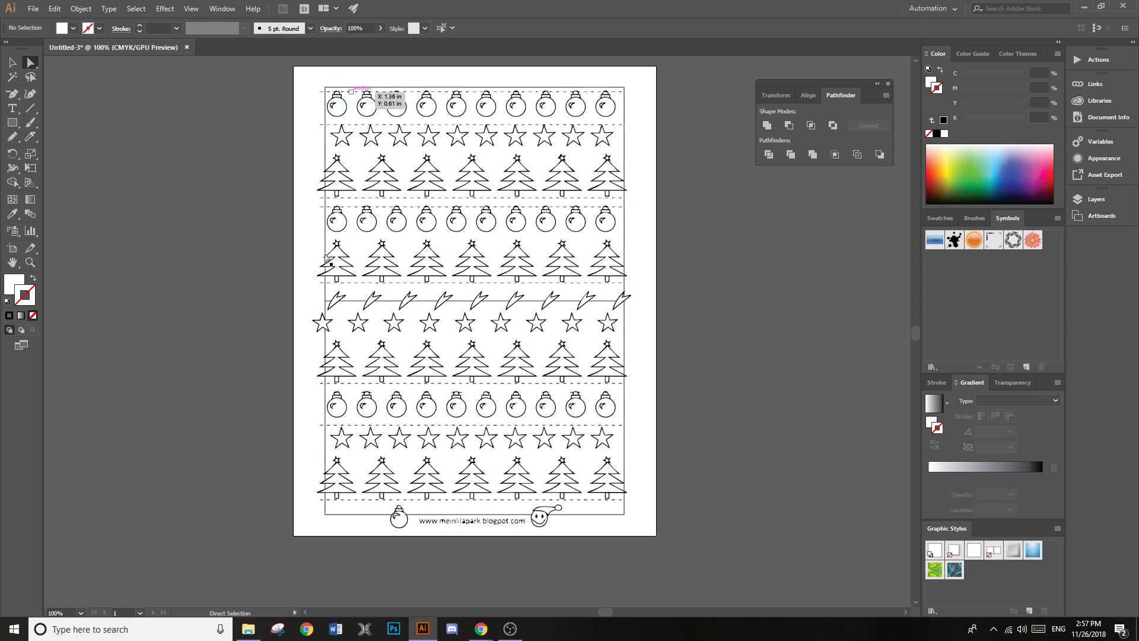
key(v)
click(411, 207)
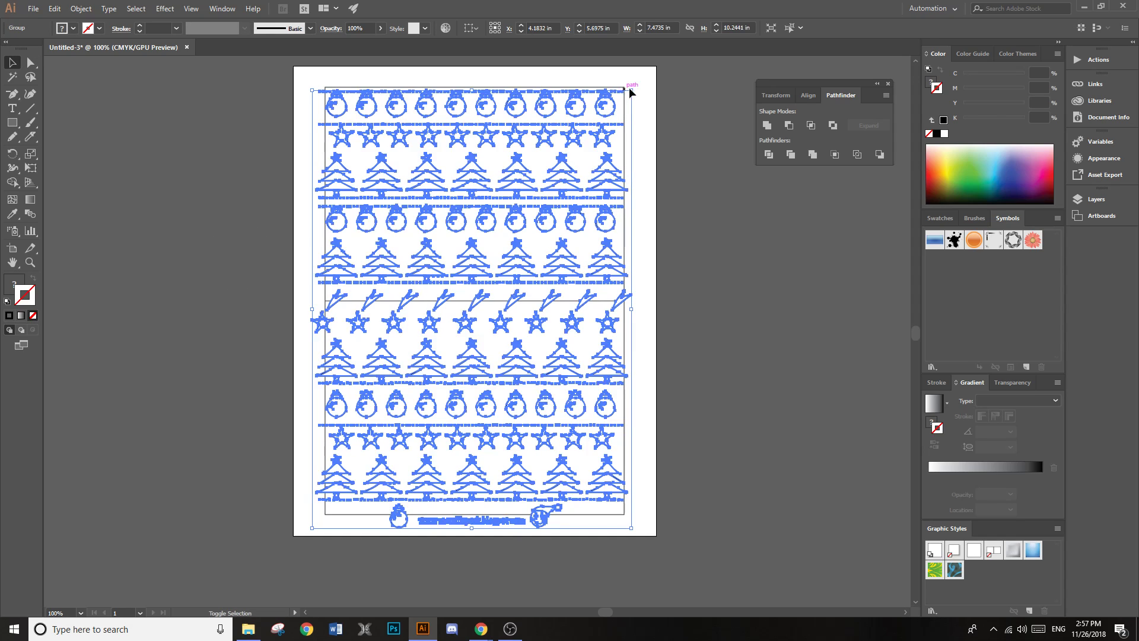
drag(629, 89, 611, 119)
click(271, 212)
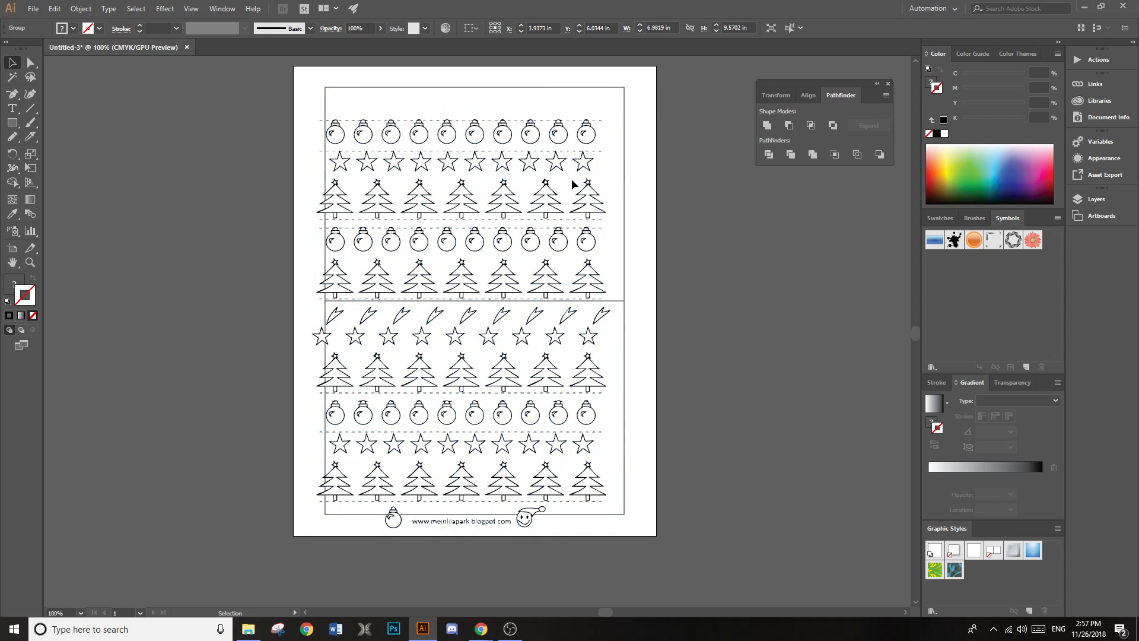
drag(469, 499, 502, 485)
Step: Inside the group, marquee-select the website text and santa face and delete them
double_click(501, 484)
scroll(493, 521, up, 5)
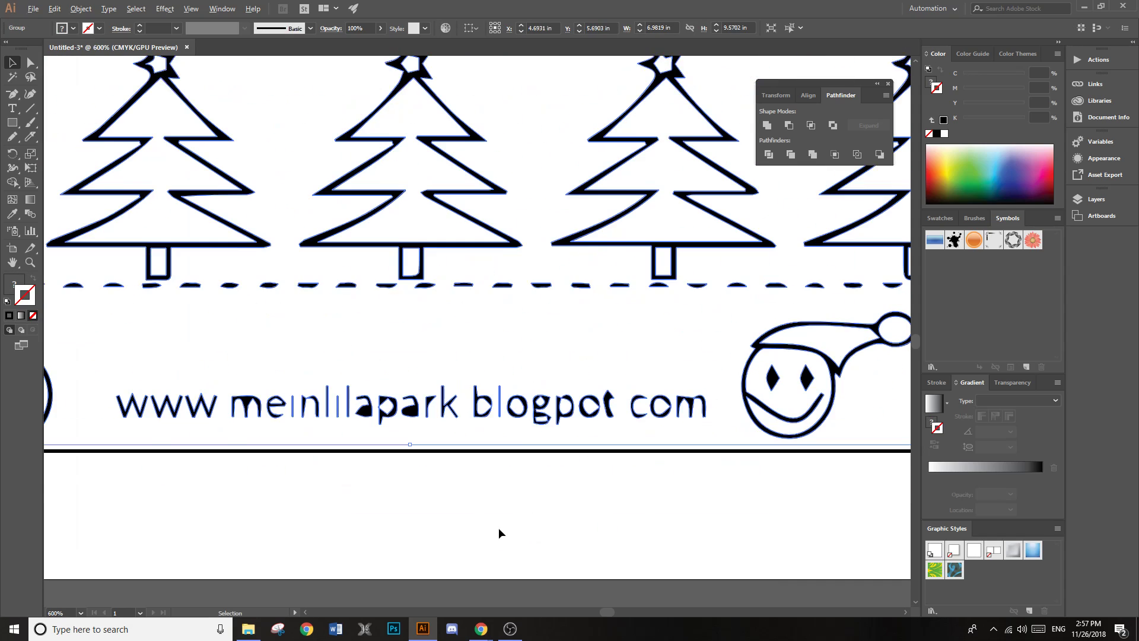
scroll(419, 395, down, 2)
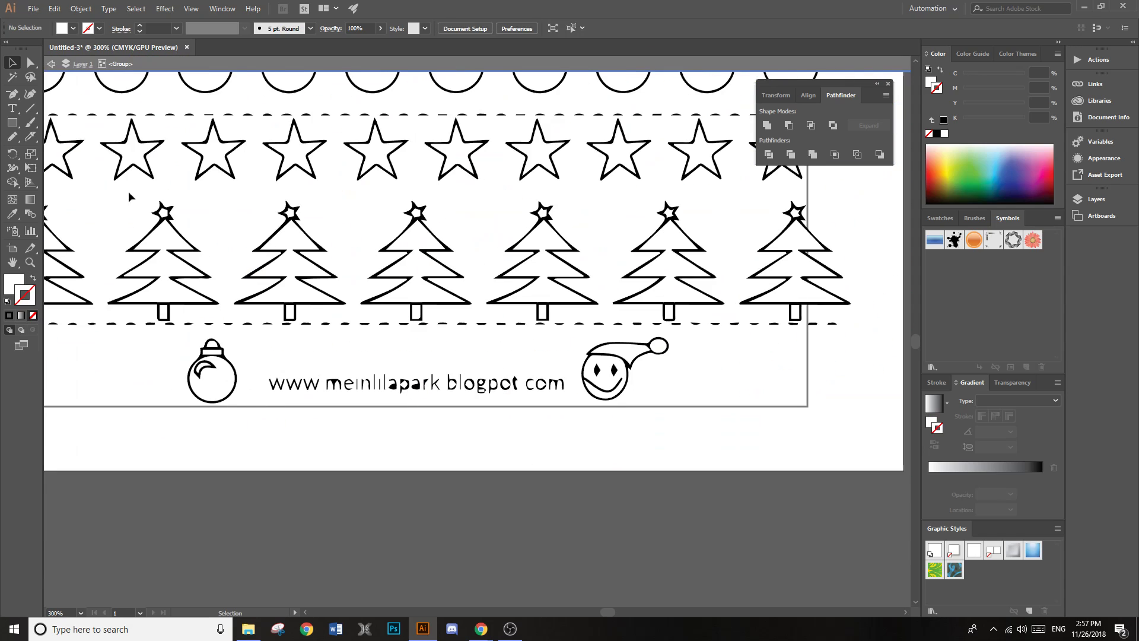
click(31, 64)
drag(241, 351, 706, 415)
key(Delete)
key(Delete)
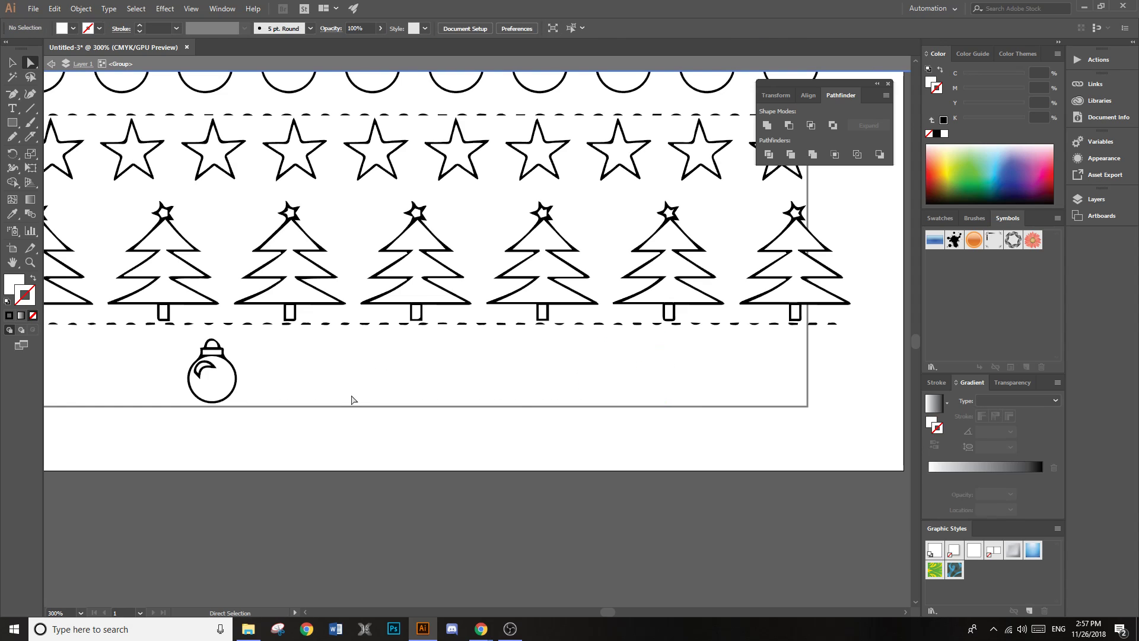
Step: Select the leftover ornament below the trees, then exit the group
drag(265, 442, 146, 346)
key(Delete)
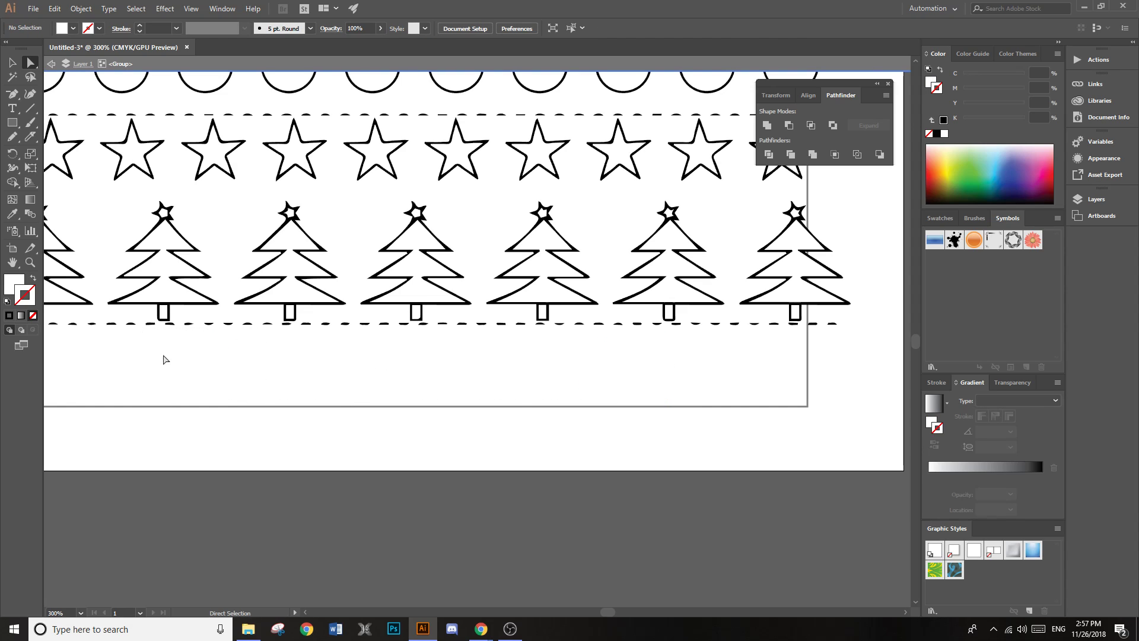
key(v)
double_click(351, 426)
Step: Enlarge the pattern group to about 7.73 x 9.92 in, centred over both rectangles
scroll(349, 408, down, 4)
click(386, 326)
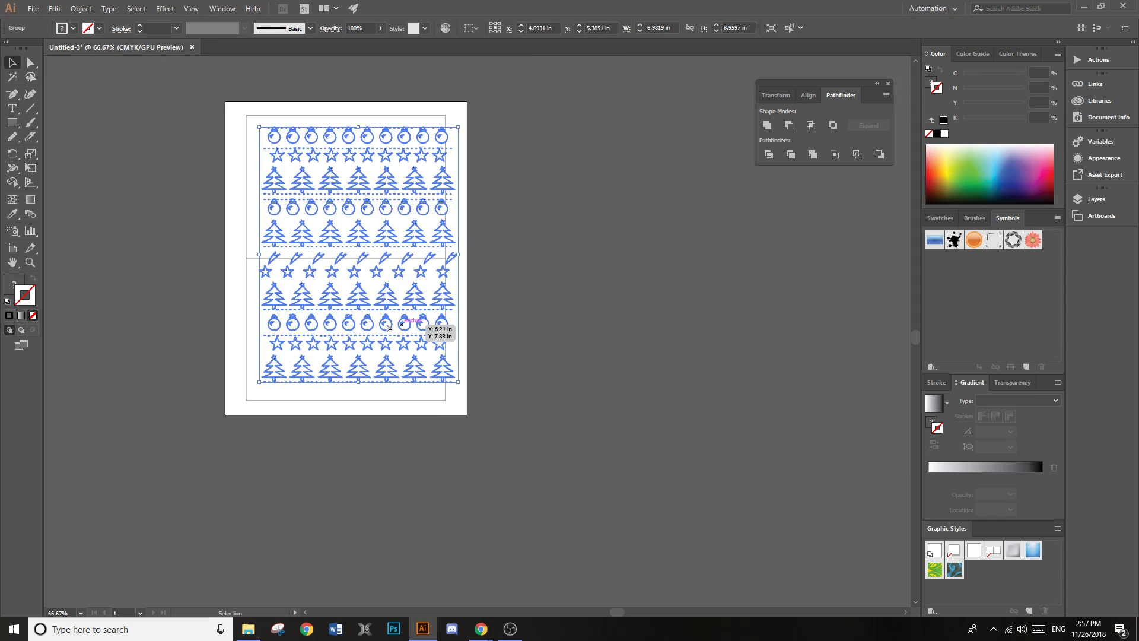
drag(386, 327, 393, 378)
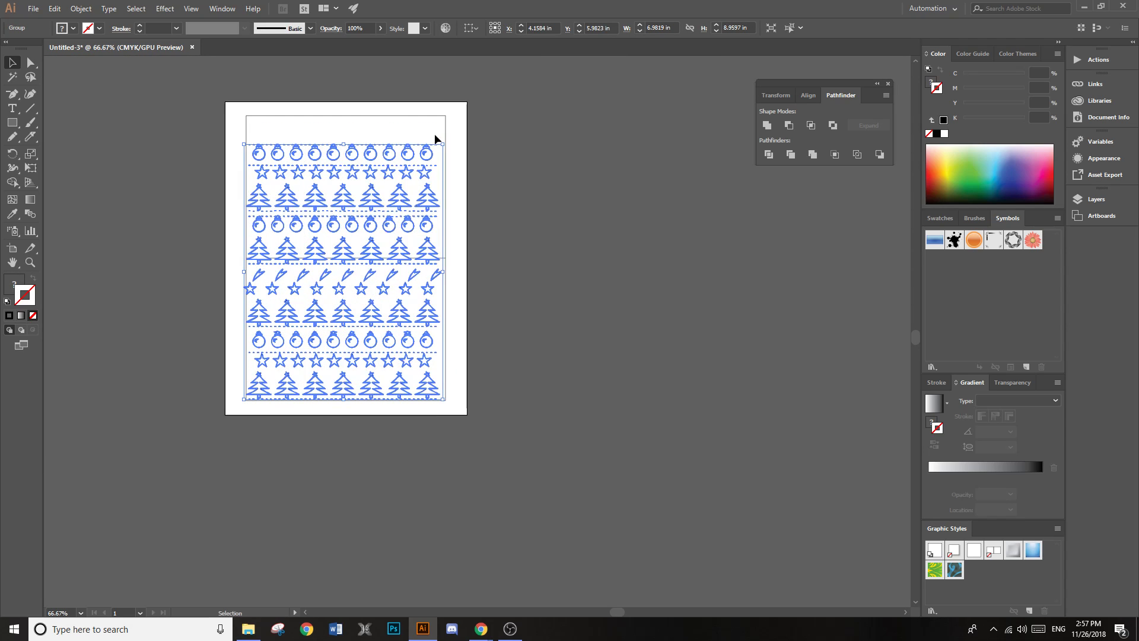
drag(443, 144, 464, 110)
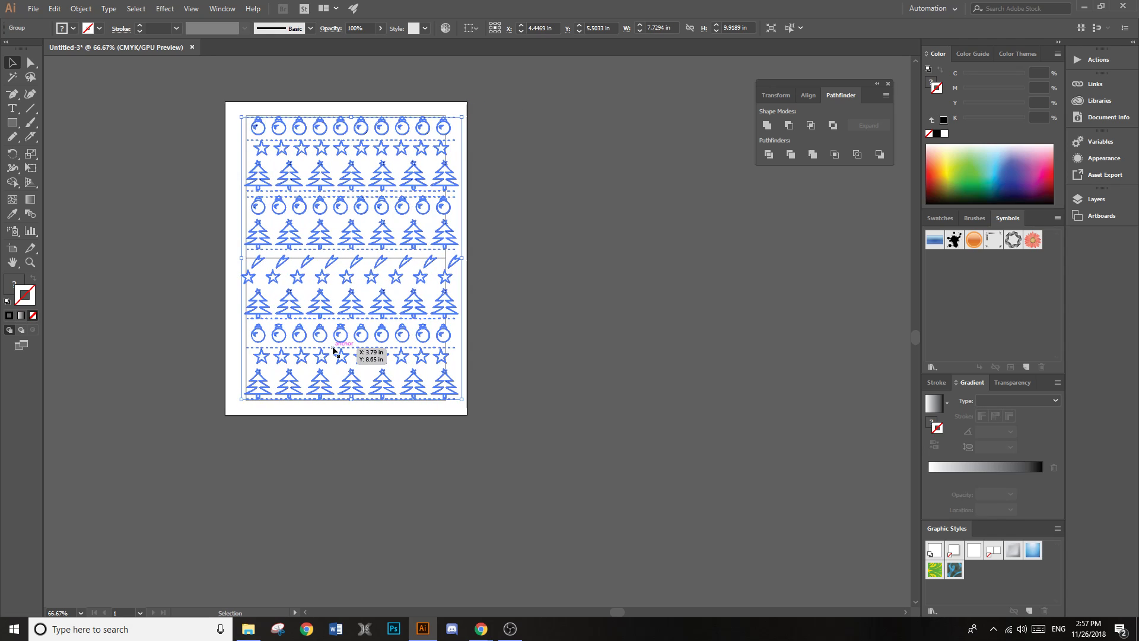
key(Left)
key(Down)
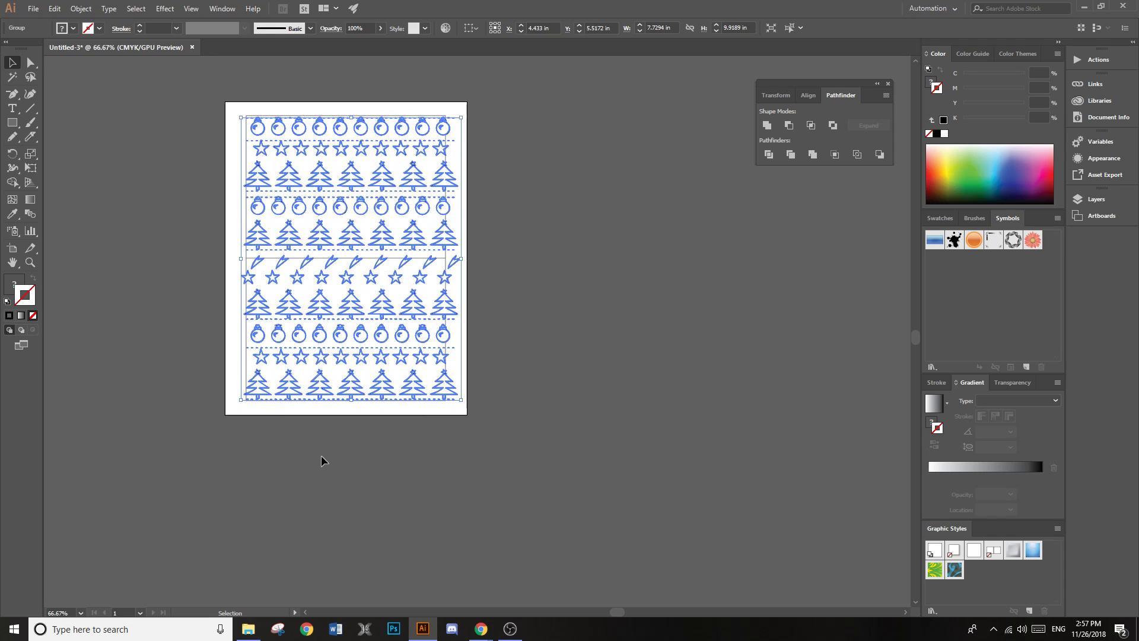
scroll(350, 409, up, 1)
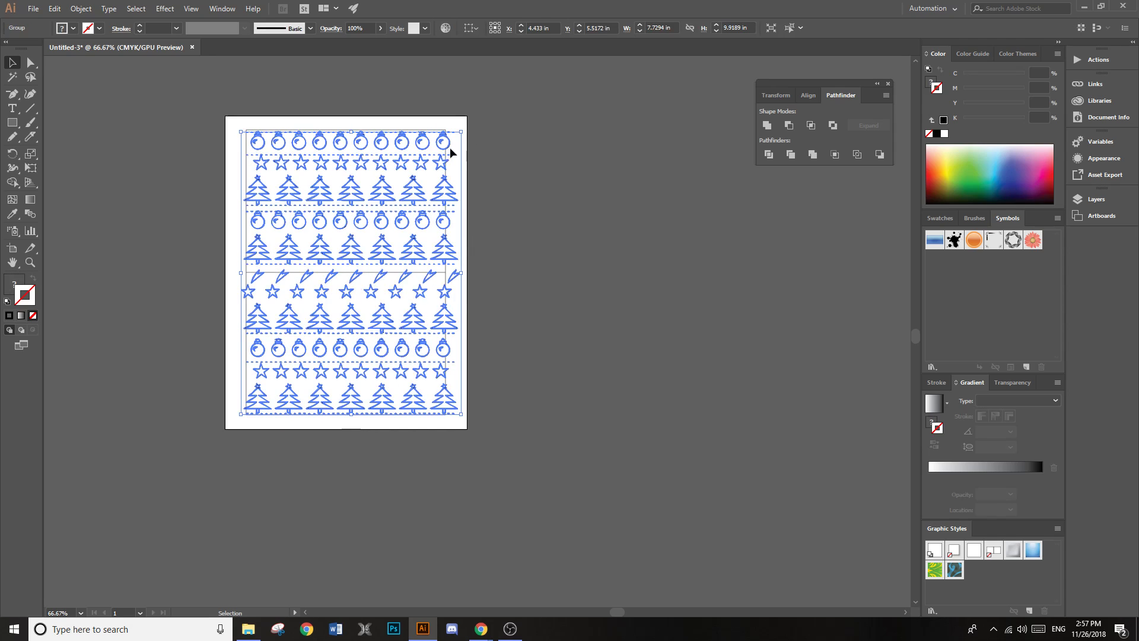
Step: Look through the Edit and Object menus without changes, then deselect the pattern
click(56, 10)
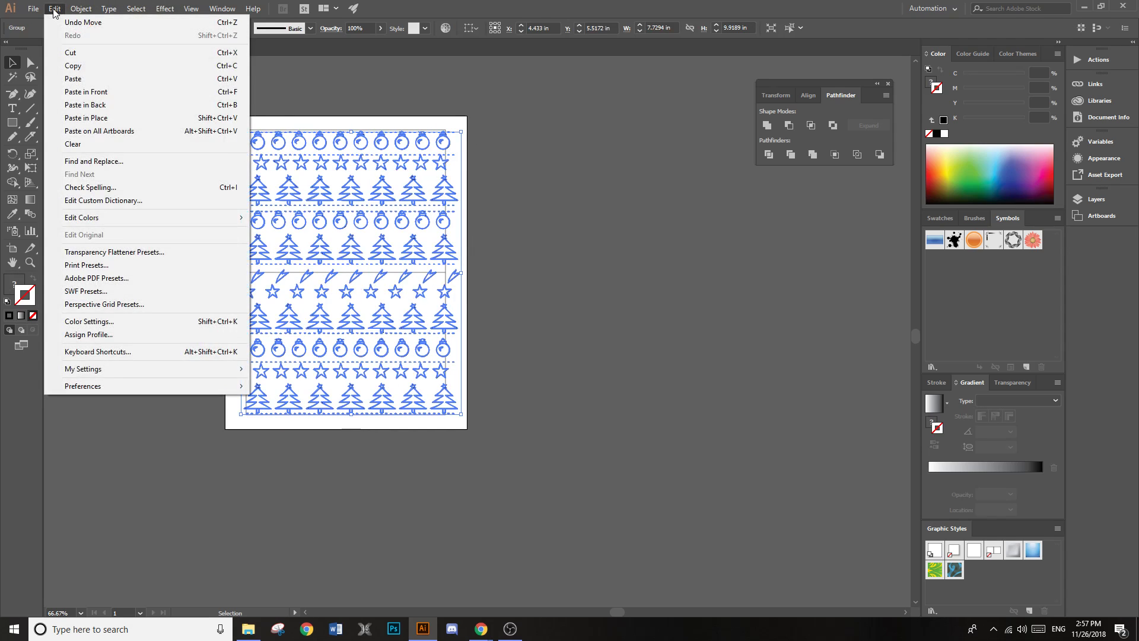
click(45, 11)
click(81, 8)
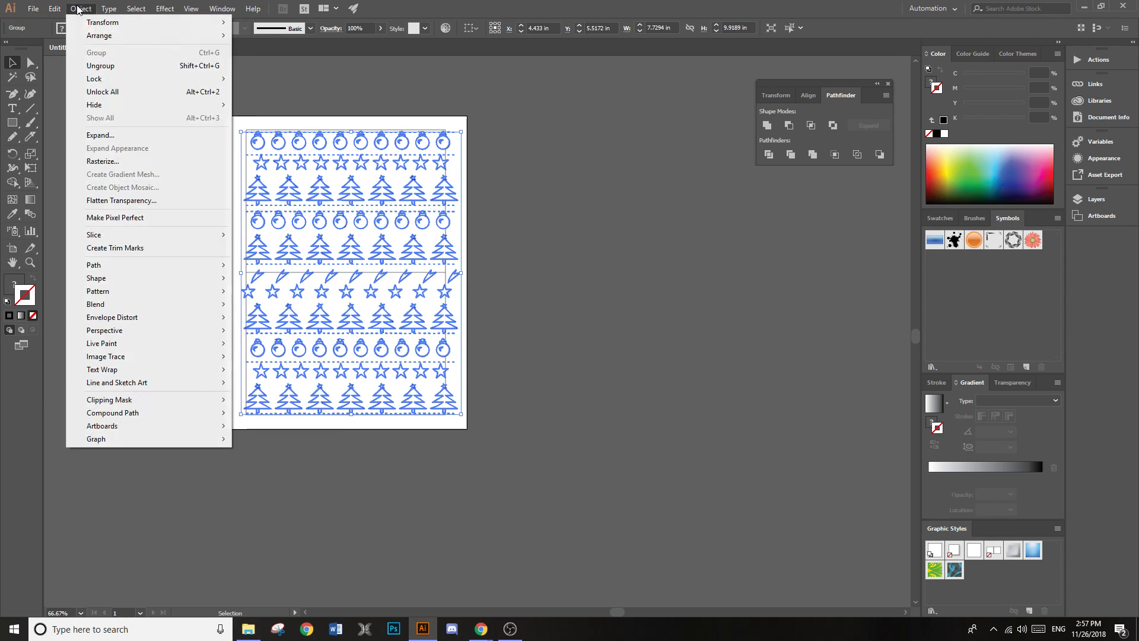
mouse_move(126, 355)
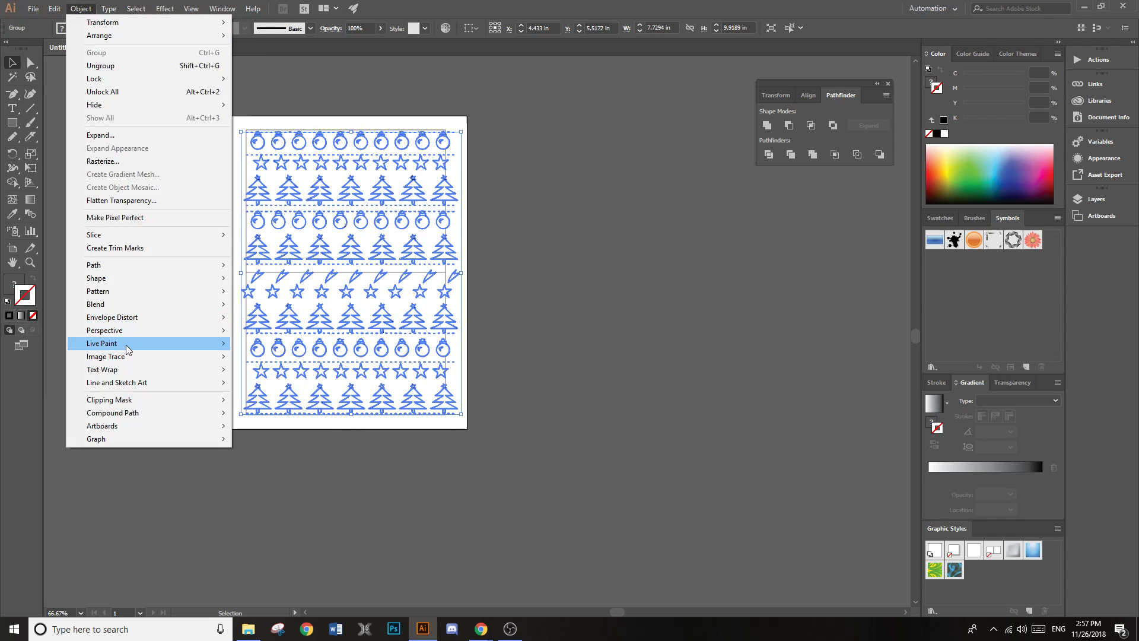
click(261, 355)
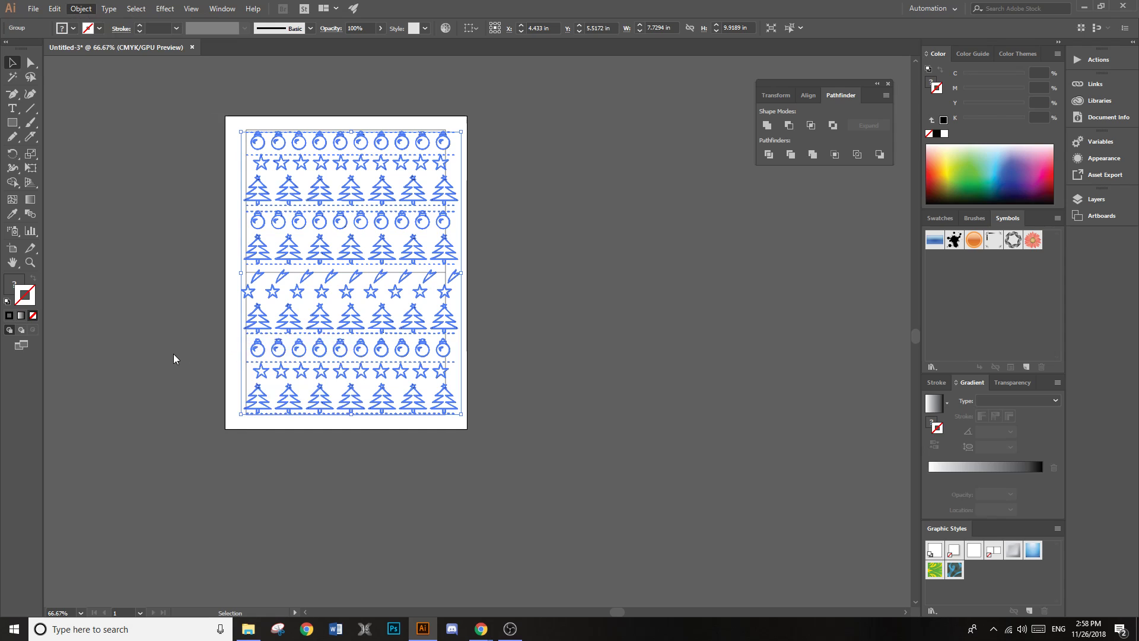
click(543, 316)
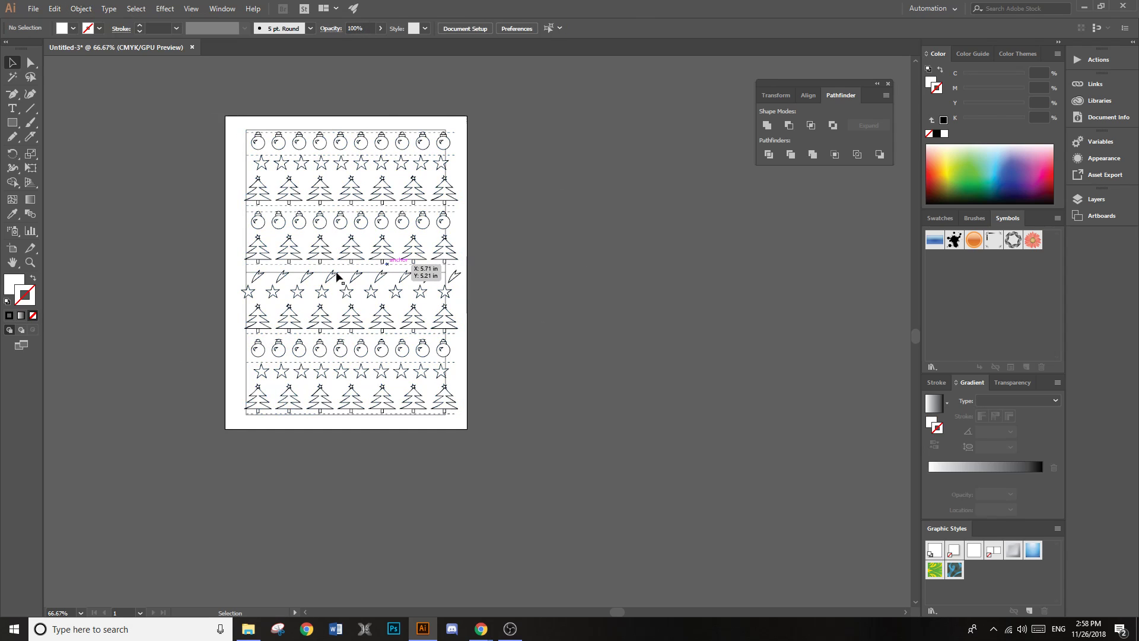
scroll(315, 291, up, 2)
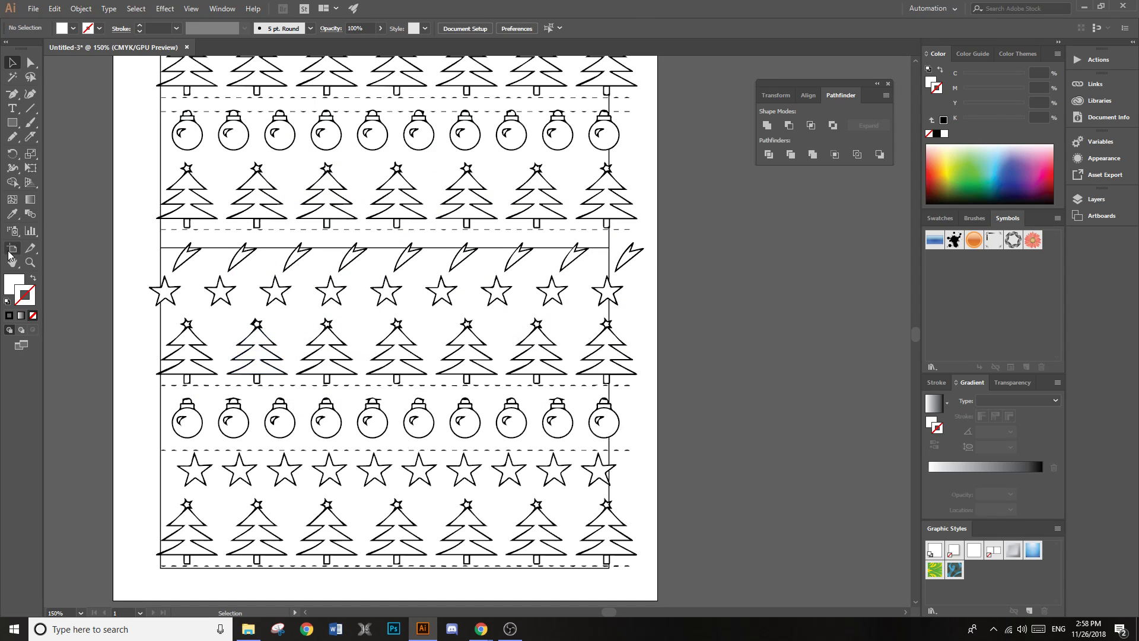
Step: Dismiss the Symbol Sprayer alert and pick the Live Paint Bucket from the Shape Builder flyout
click(13, 214)
click(10, 237)
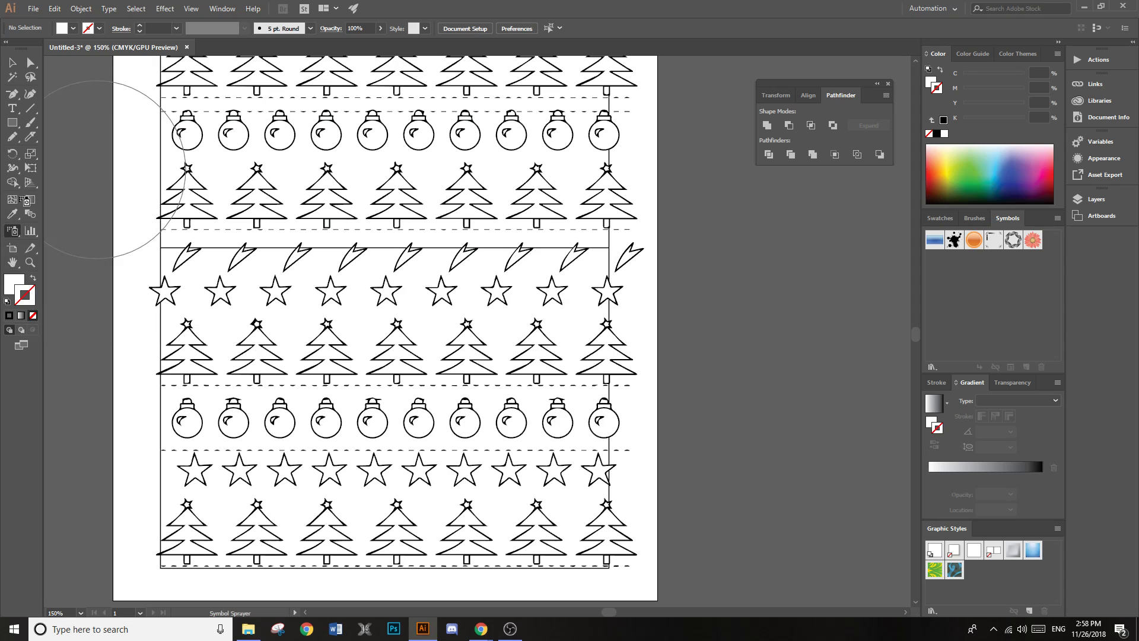
click(99, 169)
click(643, 330)
click(14, 185)
drag(15, 189, 78, 202)
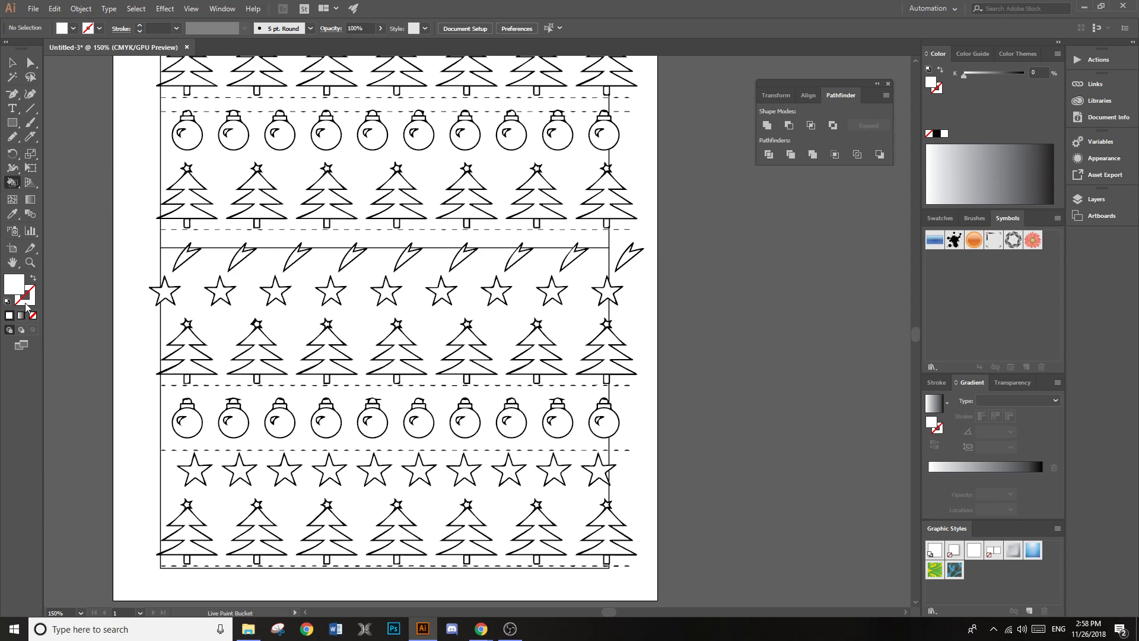
Step: Choose a dark green swatch as the fill colour
click(74, 28)
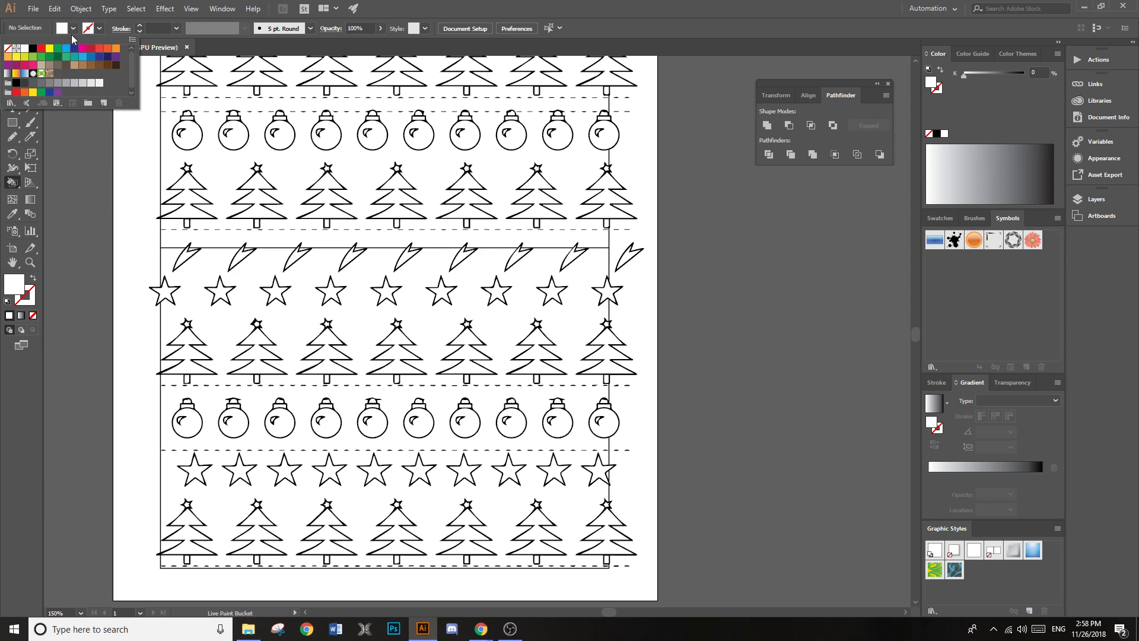
click(57, 57)
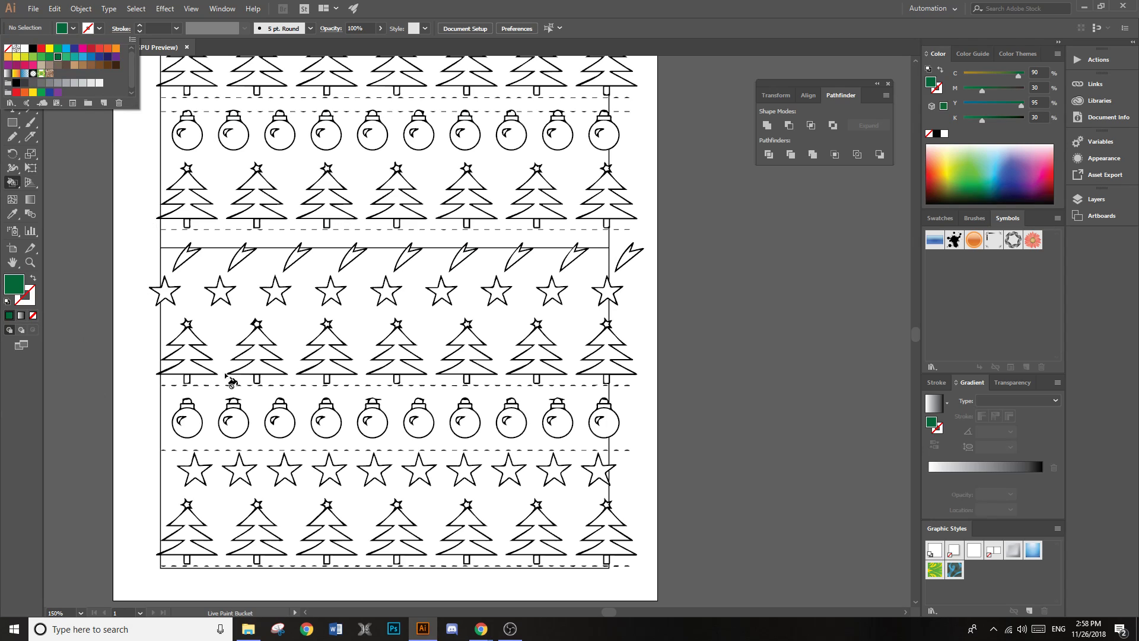
click(191, 341)
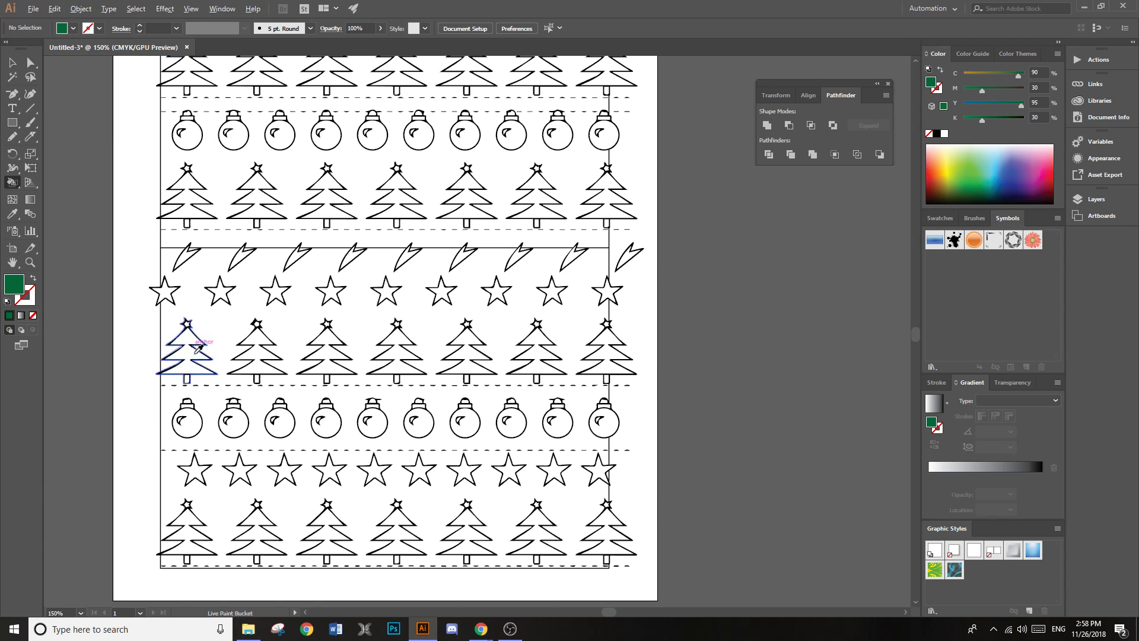
scroll(189, 338, up, 2)
Step: Live-paint the seven trees in the row below the stars green
click(186, 325)
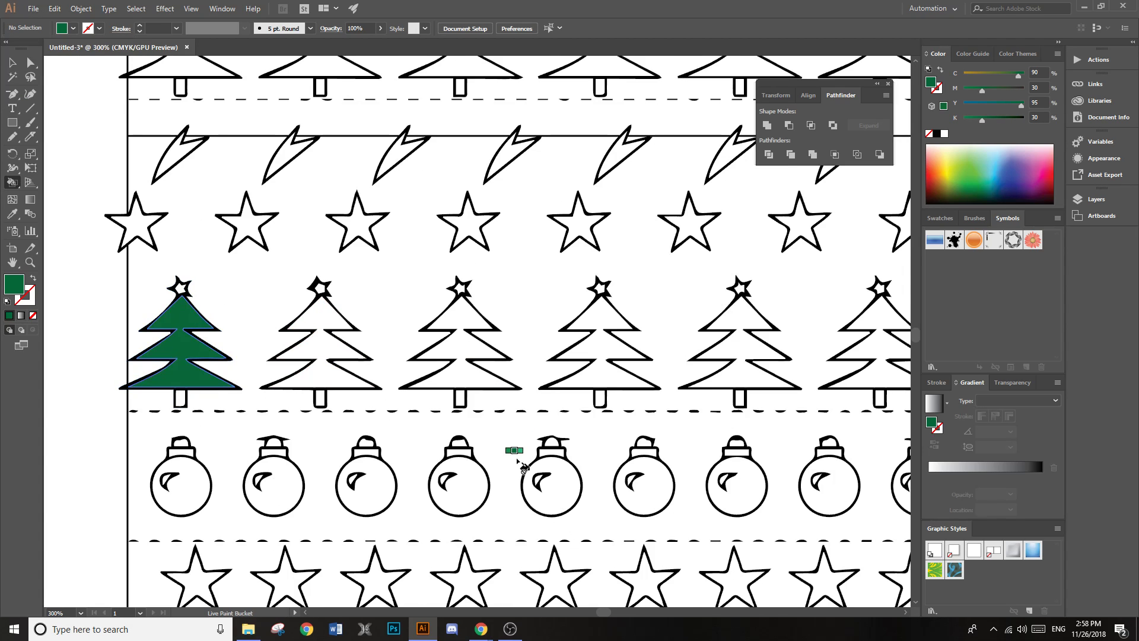
click(323, 321)
click(454, 320)
click(640, 342)
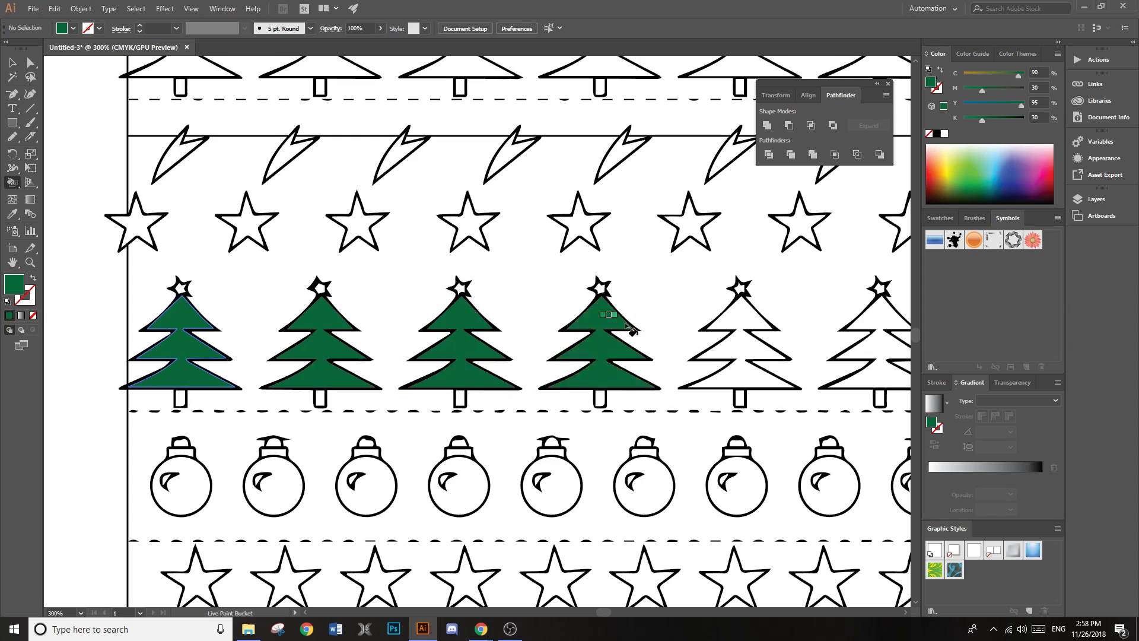
click(755, 320)
scroll(755, 320, down, 2)
scroll(748, 323, right, 2)
click(682, 333)
click(765, 332)
scroll(748, 356, down, 3)
scroll(743, 389, down, 2)
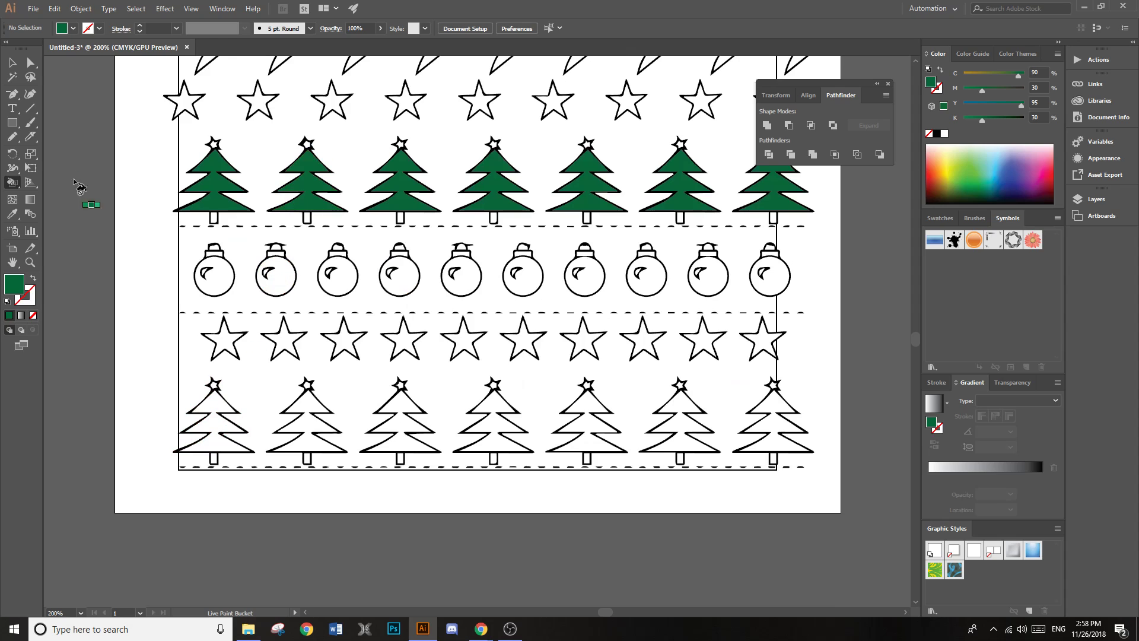
Step: Set a darker green in the Color Picker and paint the seven bottom-row trees with it
double_click(15, 285)
click(177, 502)
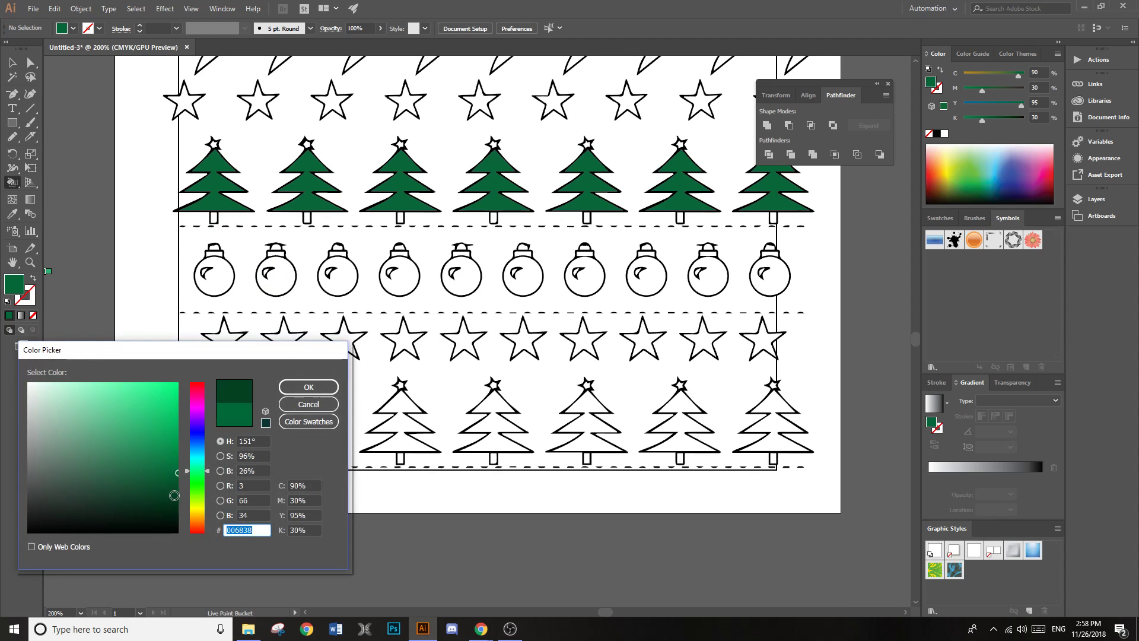
click(285, 388)
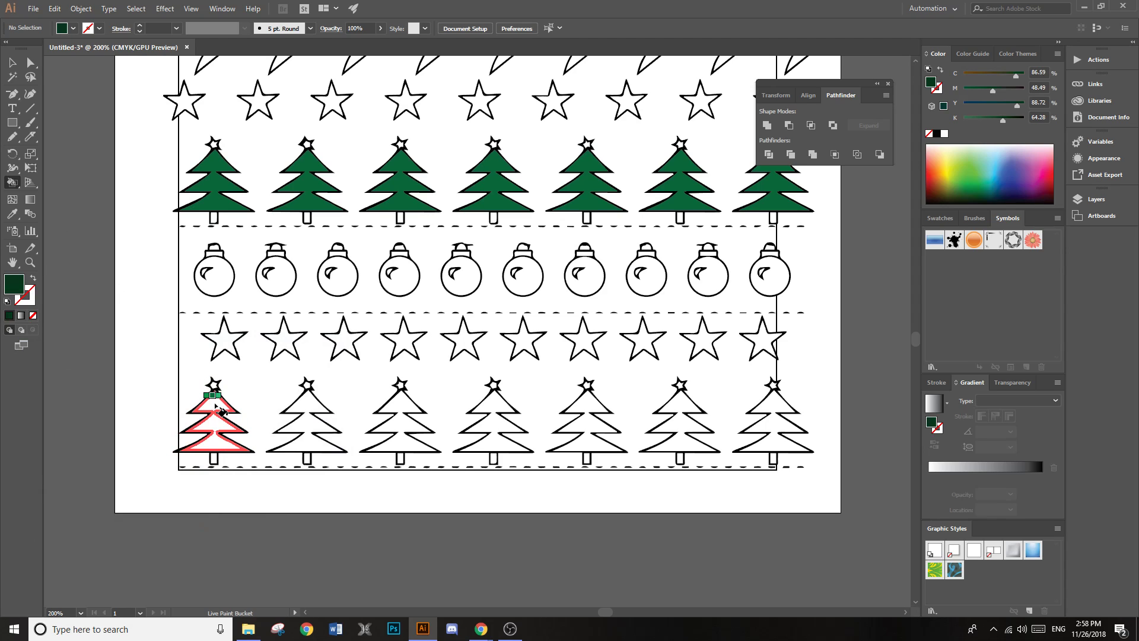
click(214, 410)
click(310, 408)
click(402, 410)
click(494, 410)
click(587, 409)
click(689, 409)
click(772, 409)
Step: Sample a painted tree's green with the Eyedropper, check it in the Color Picker, then zoom out
scroll(682, 409, up, 5)
key(i)
click(315, 439)
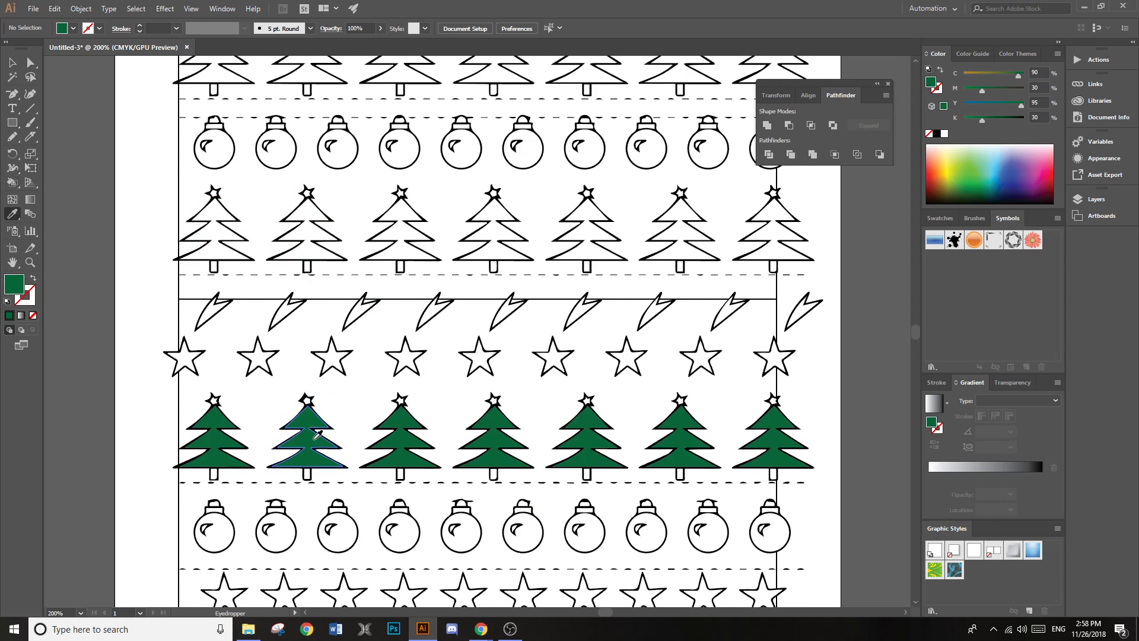
double_click(16, 284)
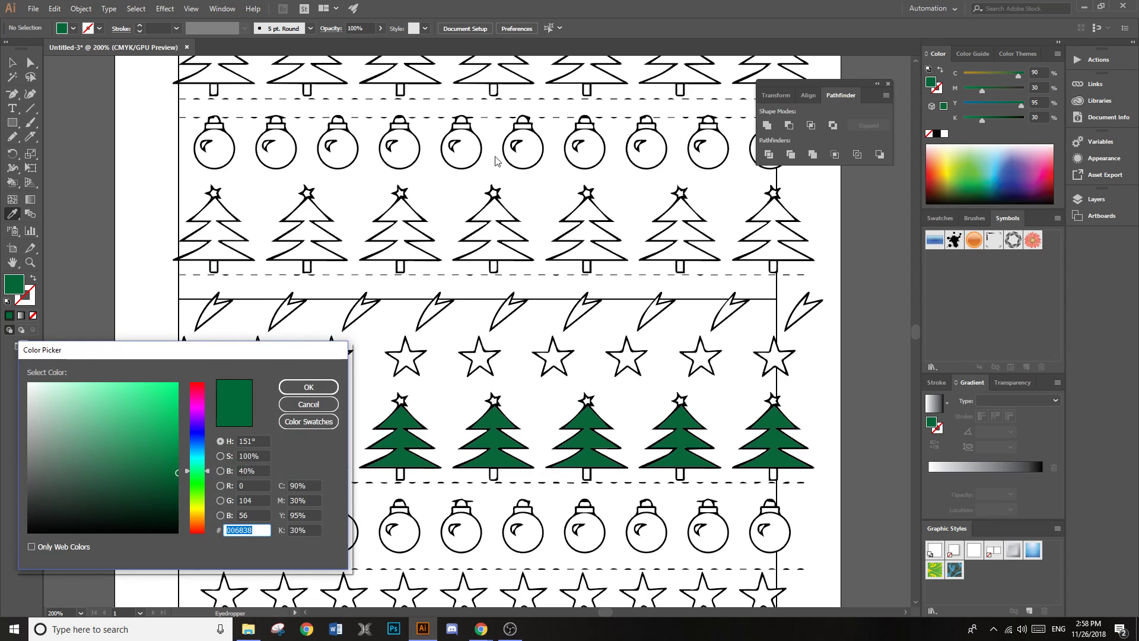
click(308, 404)
key(ctrl+minus)
key(ctrl+minus)
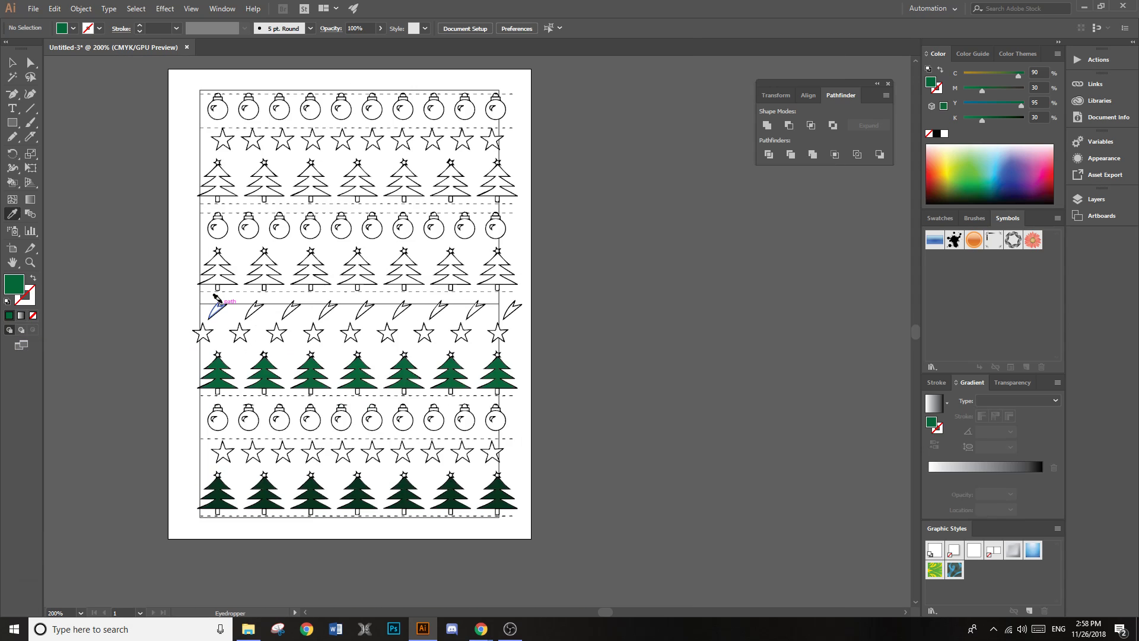
Step: Select the top pattern rows and rotate them 180° so they are upside down
click(12, 63)
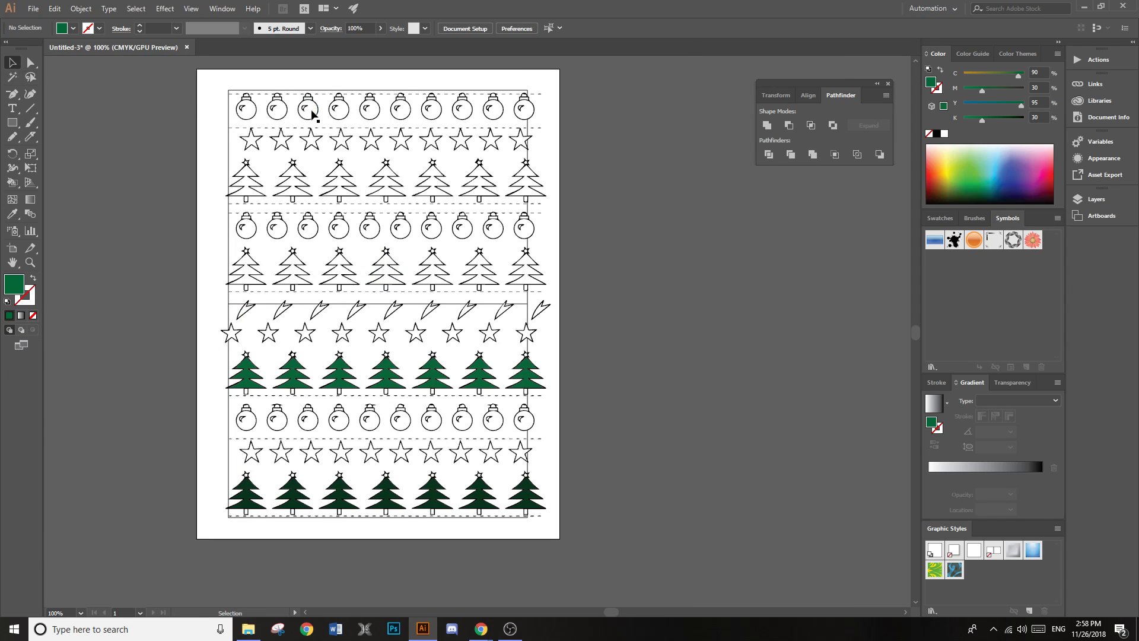
click(308, 110)
click(30, 62)
mouse_move(217, 82)
mouse_down()
mouse_move(458, 313)
mouse_move(584, 300)
mouse_up()
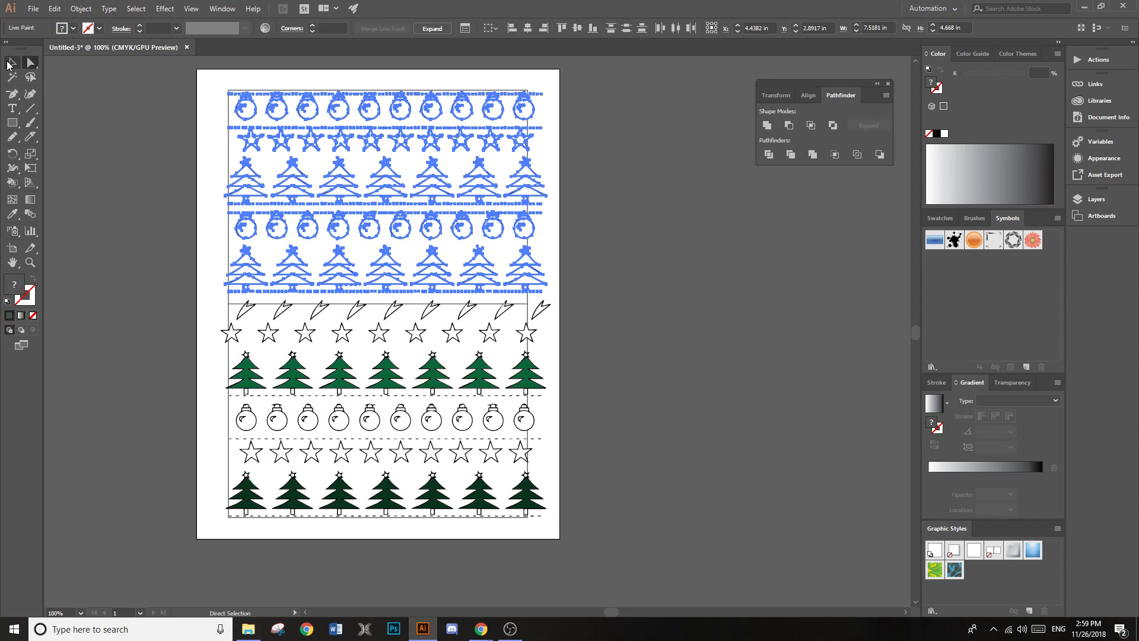
click(13, 63)
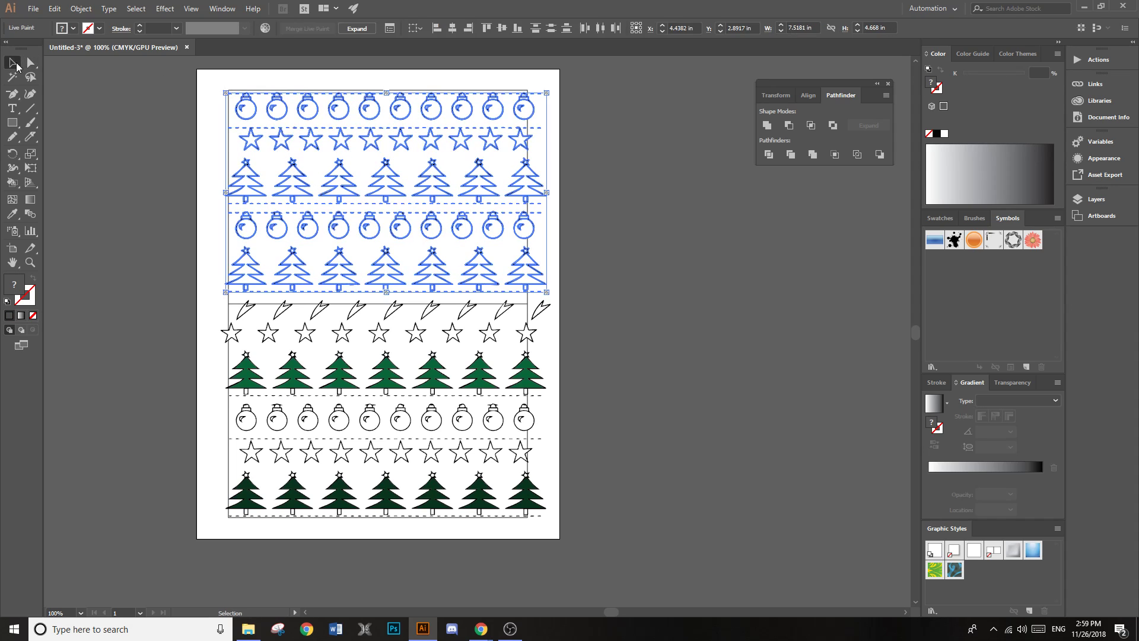
click(222, 88)
drag(221, 89, 722, 414)
scroll(376, 447, up, 1)
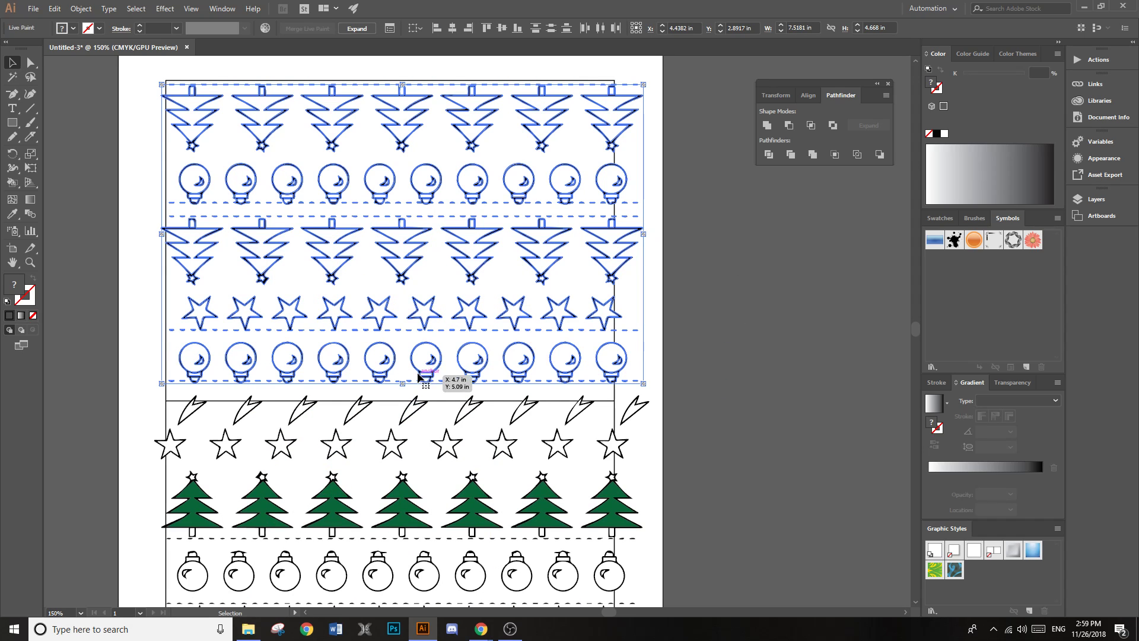
Step: Nudge the flipped rows slightly down the page and deselect them
drag(419, 378, 420, 380)
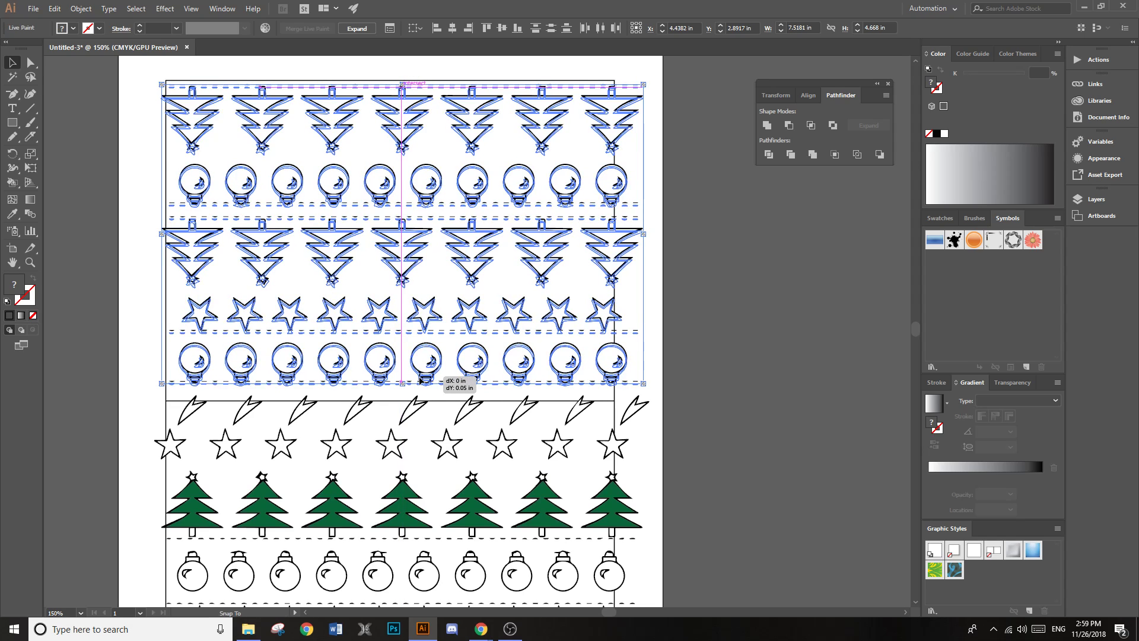
drag(697, 361, 693, 355)
scroll(693, 355, down, 5)
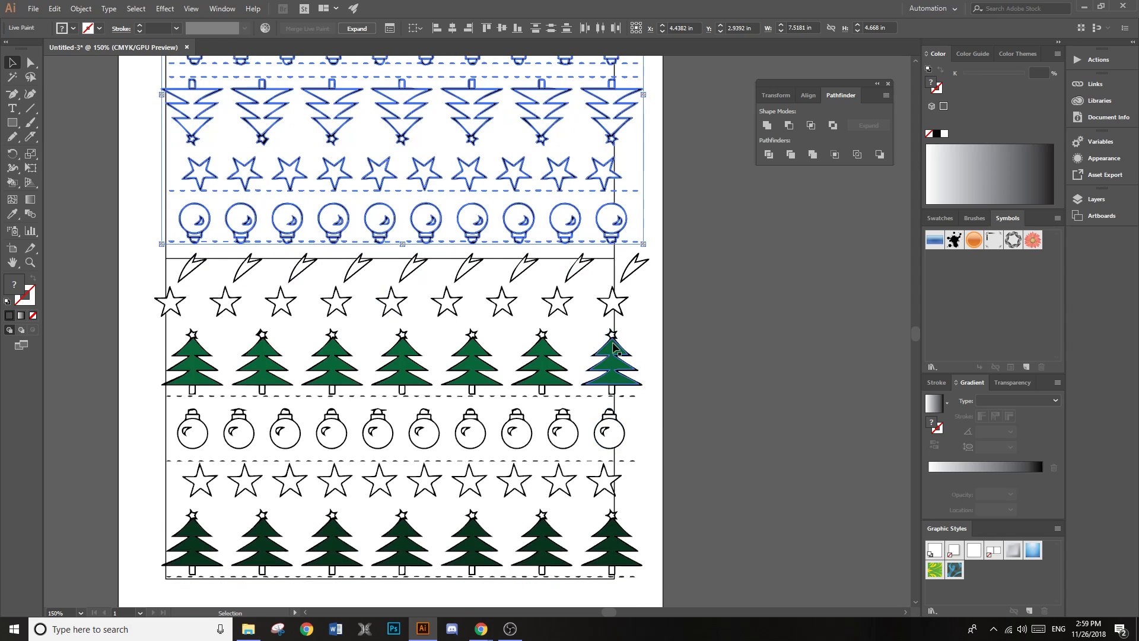
scroll(191, 305, up, 4)
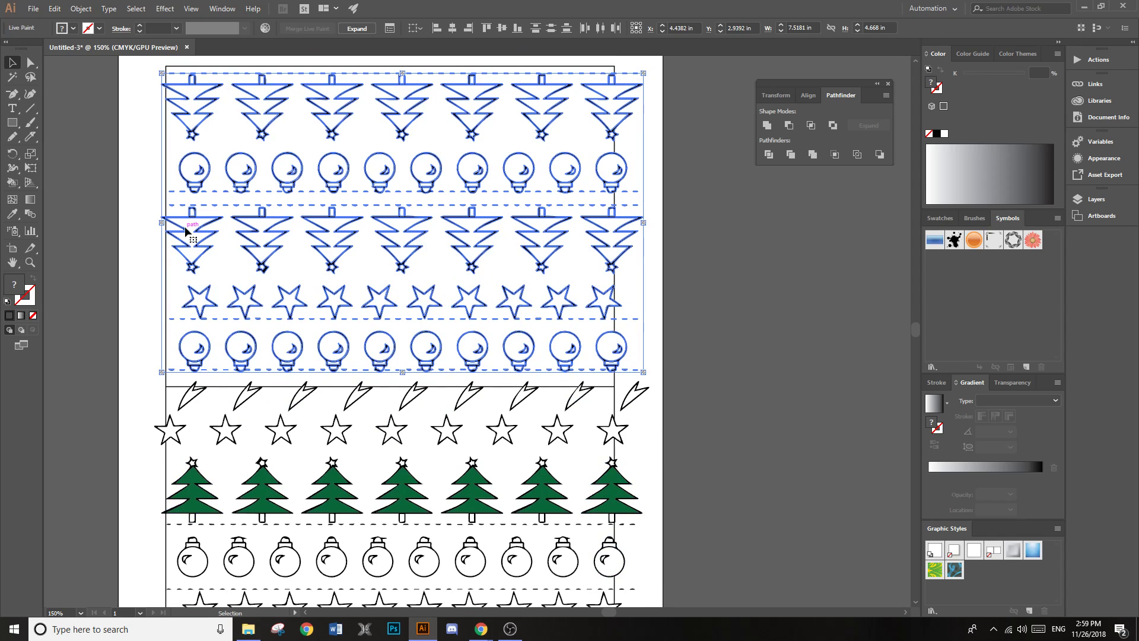
click(134, 285)
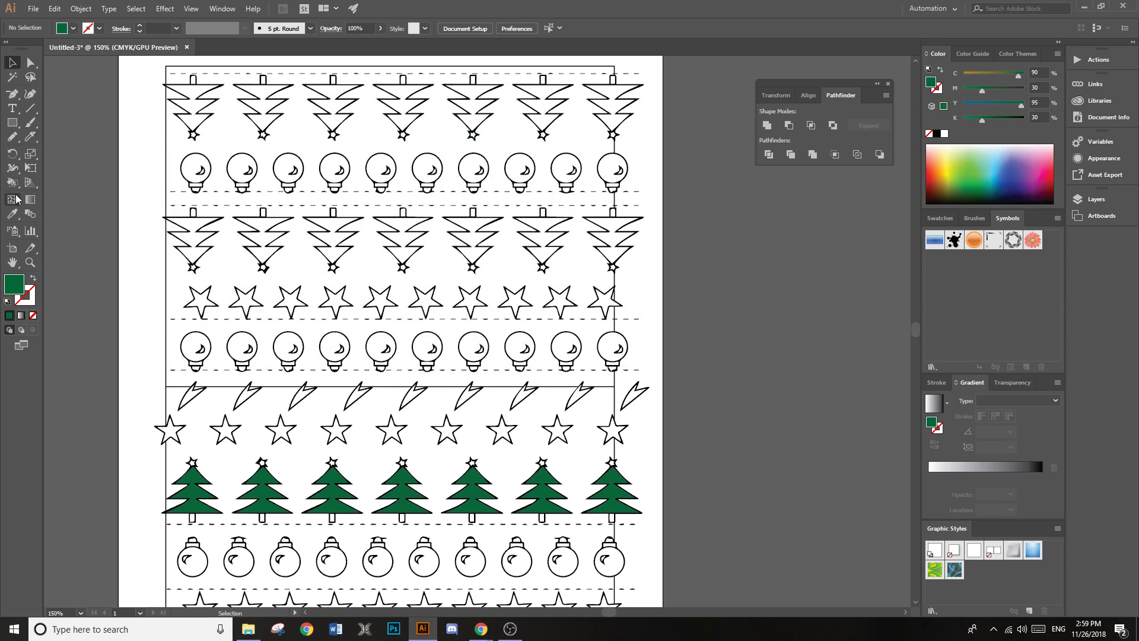
Step: Live Paint all seven upside-down trees in the lower row green
click(12, 182)
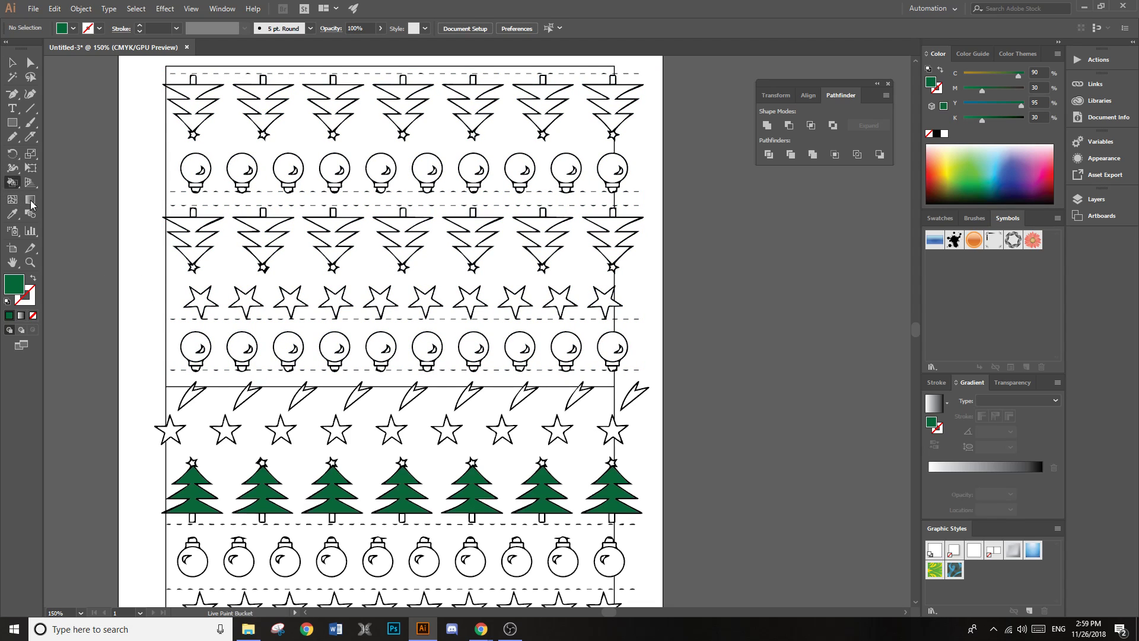
double_click(15, 286)
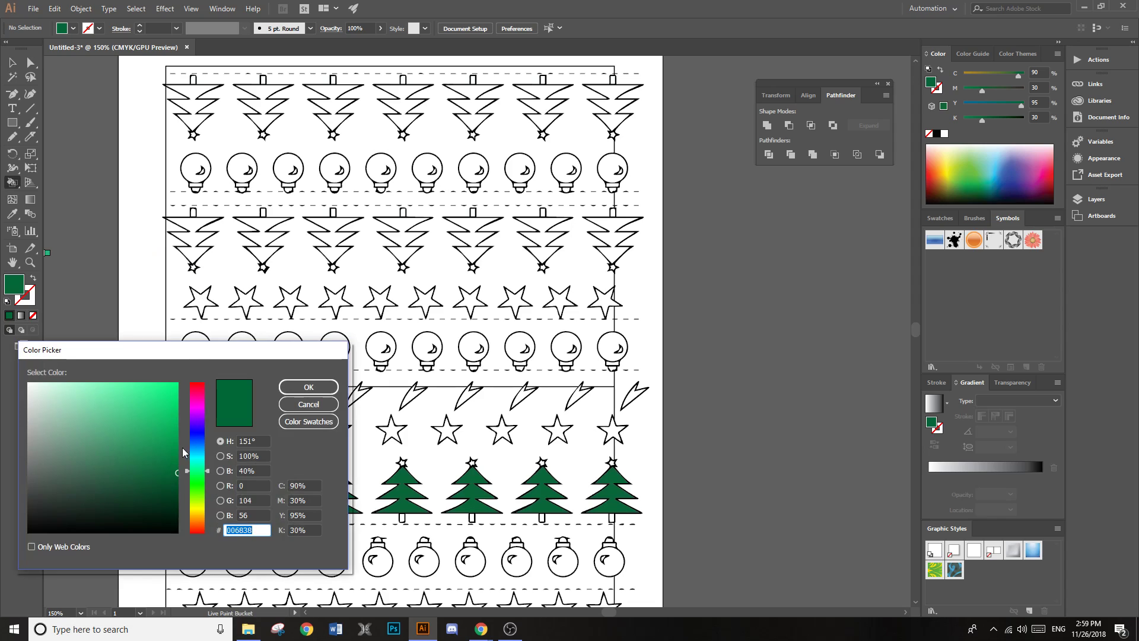
click(309, 386)
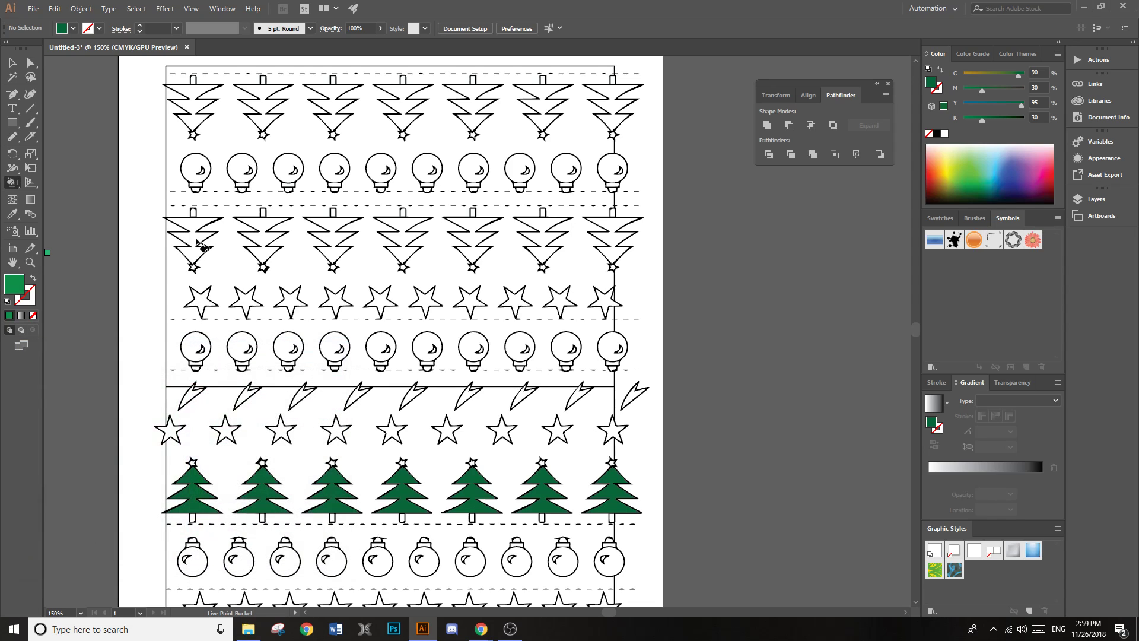
click(198, 241)
click(264, 238)
click(332, 236)
click(408, 230)
click(477, 230)
click(545, 229)
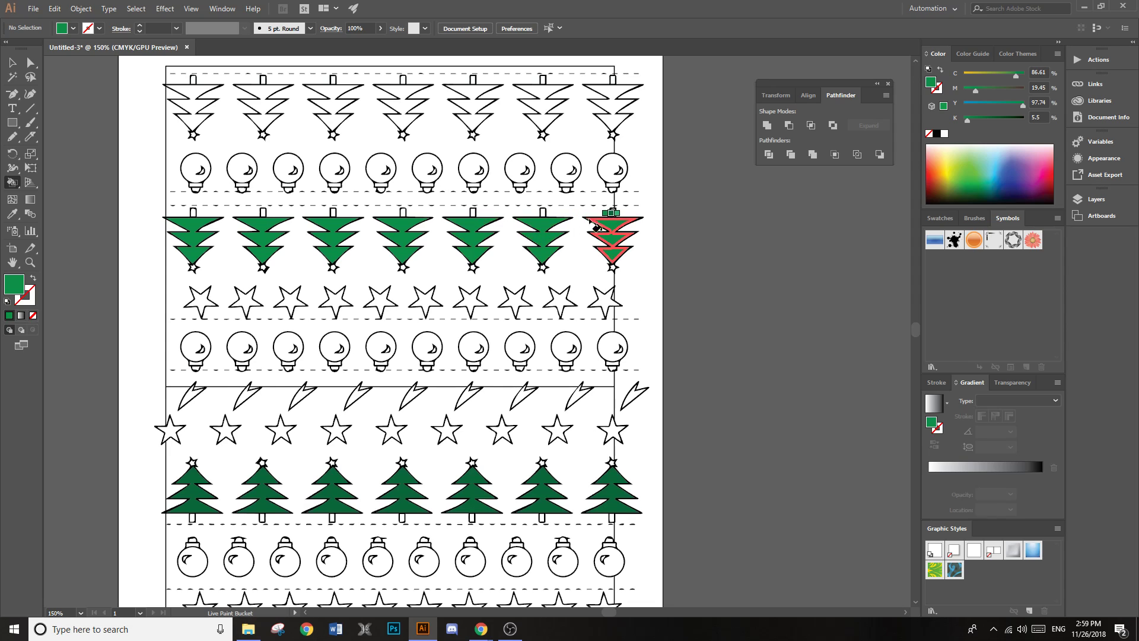
click(611, 231)
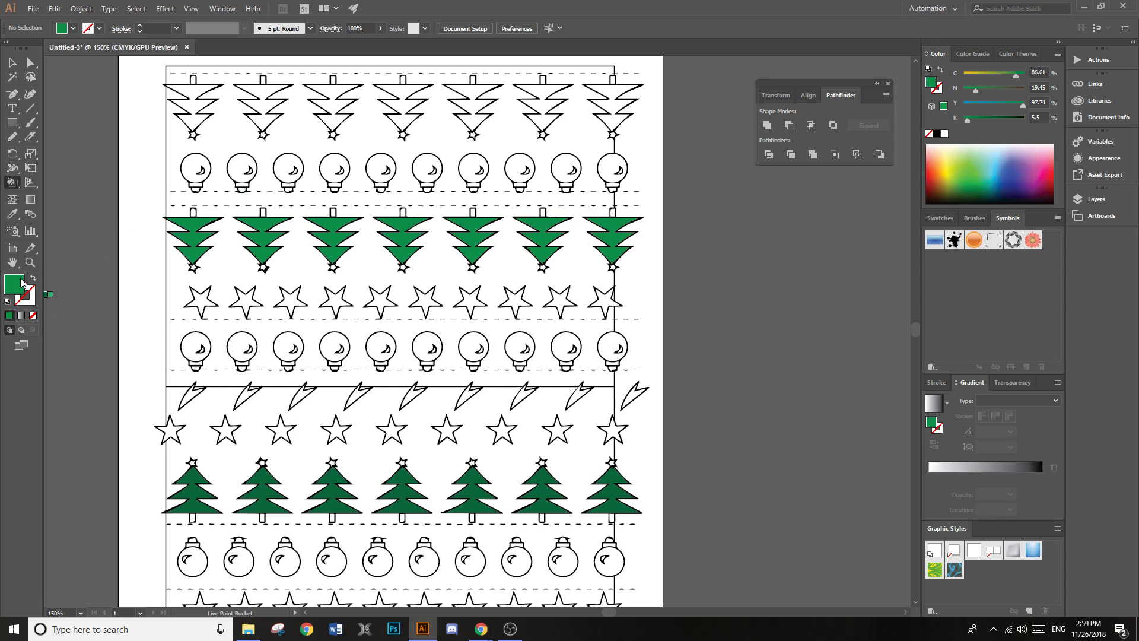
Step: Switch the fill to a lighter green and paint the seven top-row trees
double_click(14, 283)
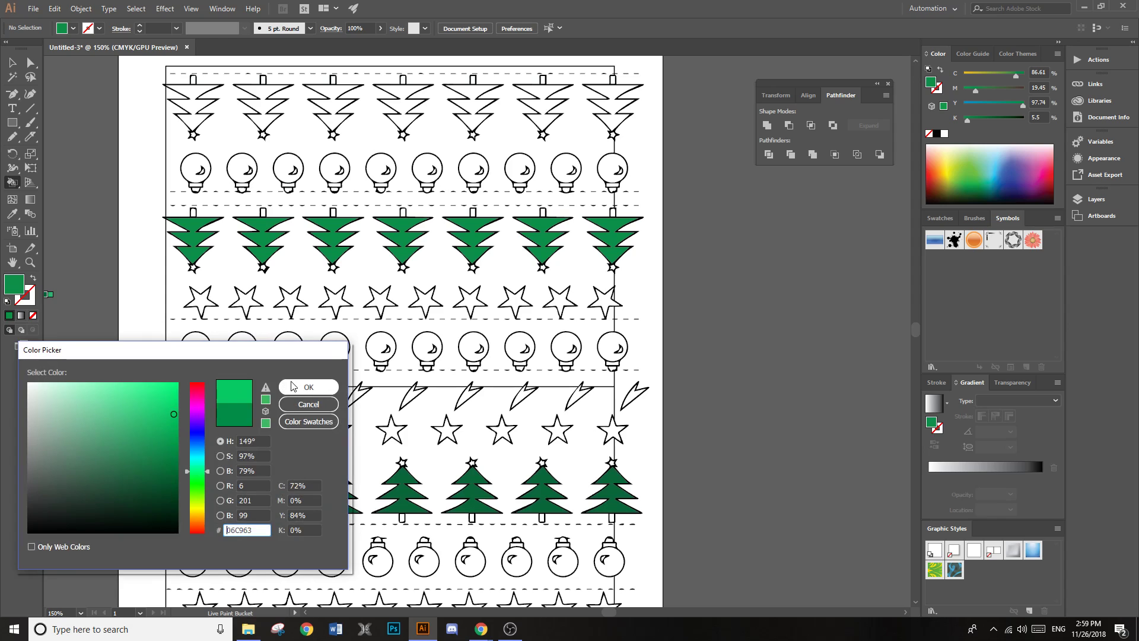
click(308, 387)
click(191, 98)
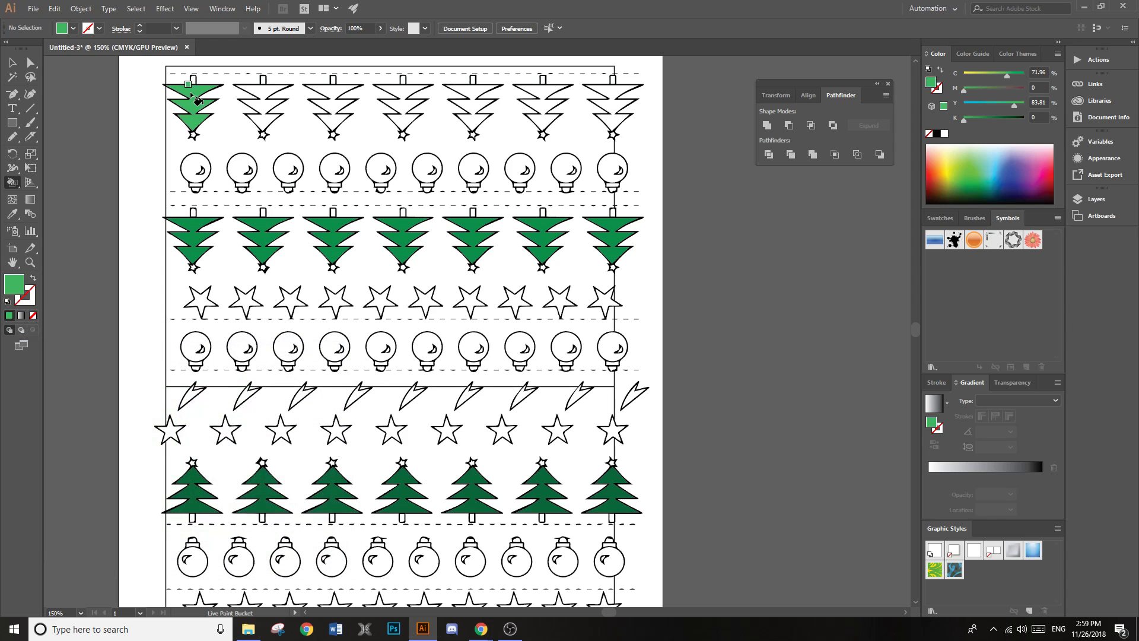
click(263, 98)
click(332, 98)
click(404, 97)
click(472, 98)
click(543, 98)
click(613, 98)
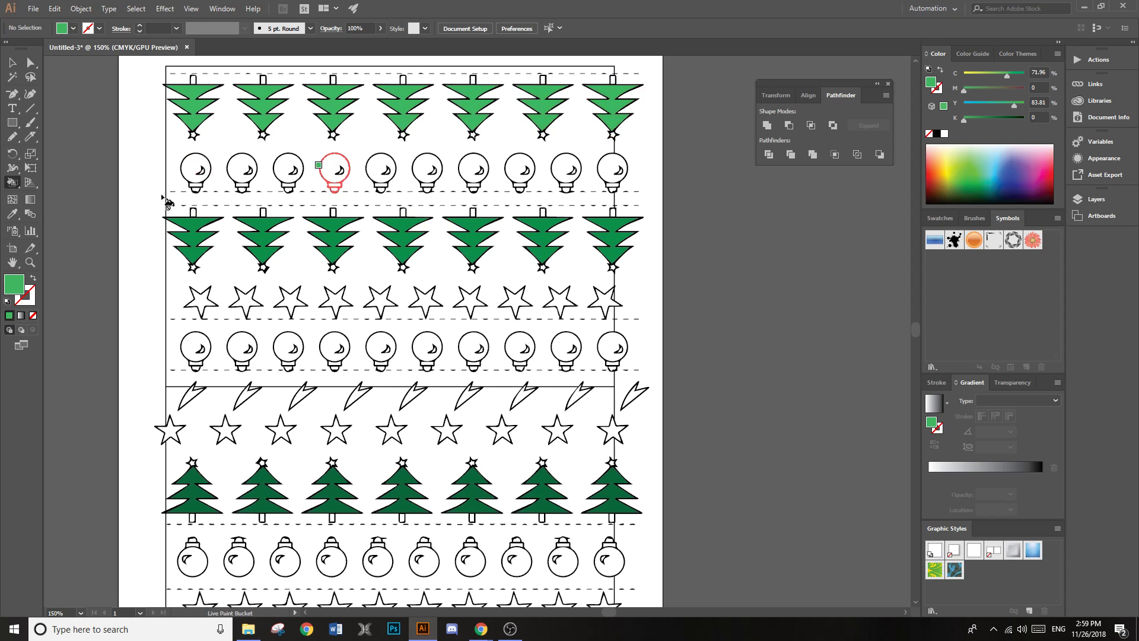
Step: Set the fill colour to red
double_click(22, 287)
drag(206, 468, 199, 384)
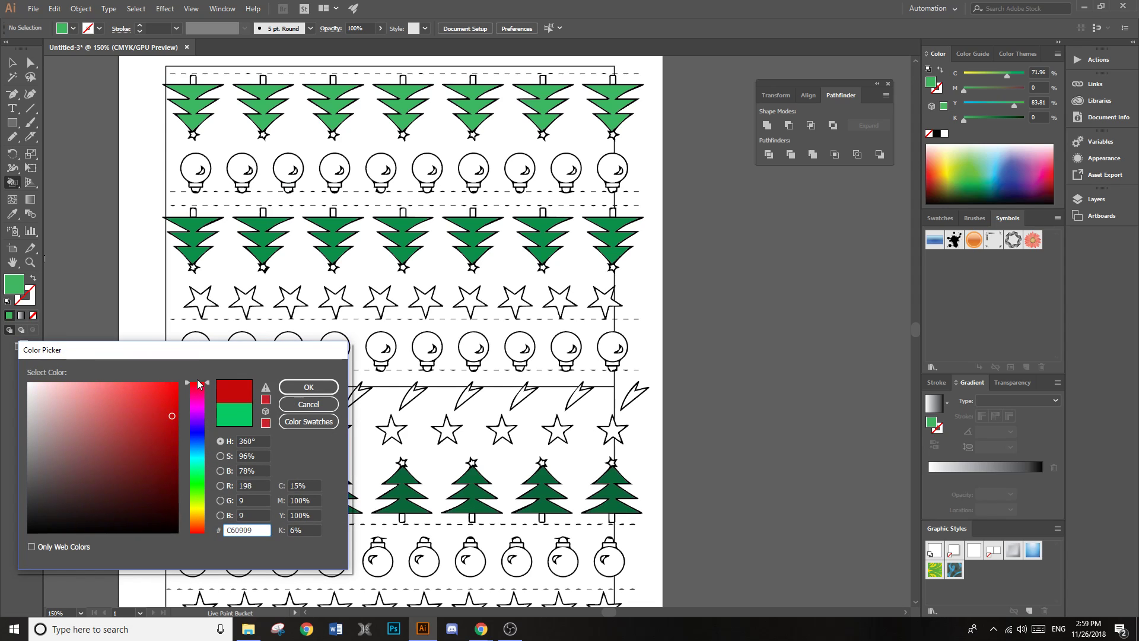
click(308, 386)
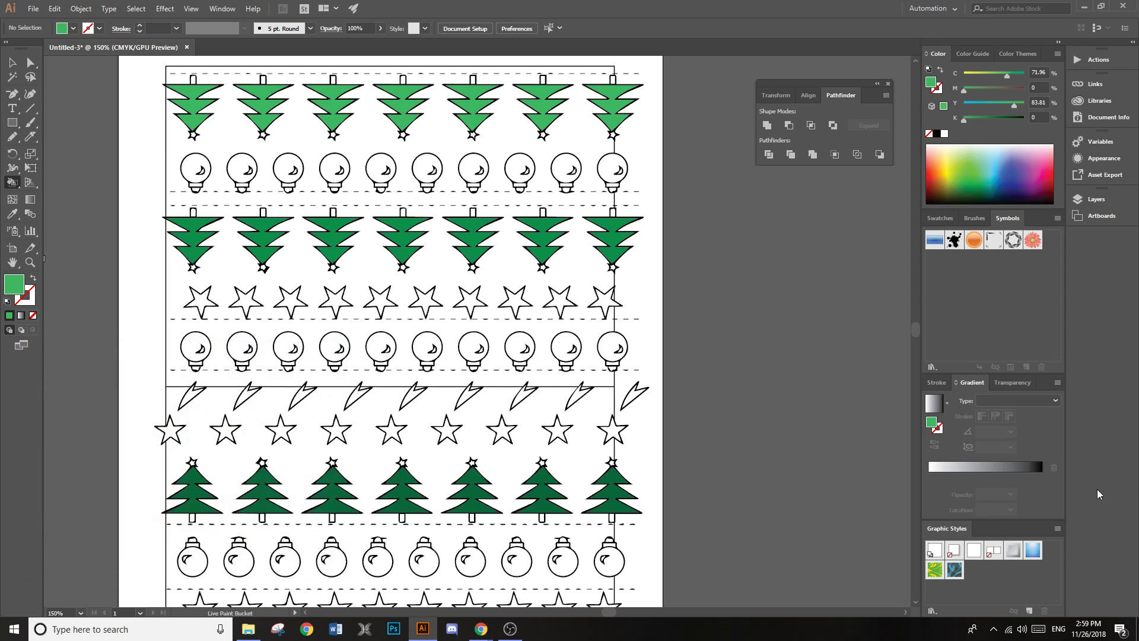
Step: Start from the radial vignette gradient preset, make the outer stop red and remove the middle stop
click(947, 405)
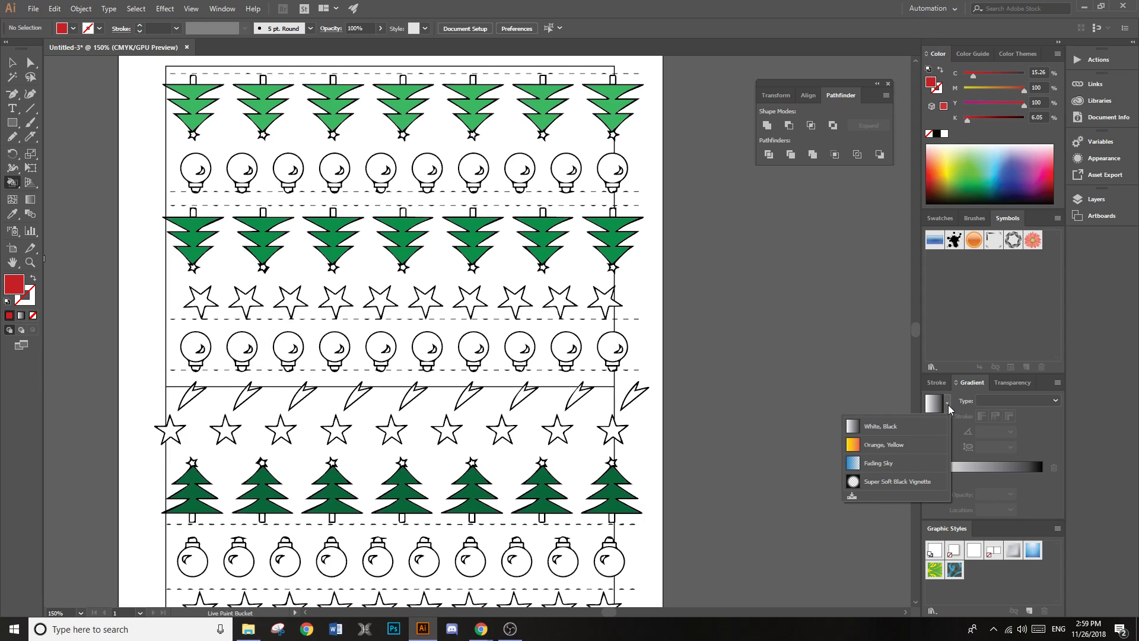
click(918, 482)
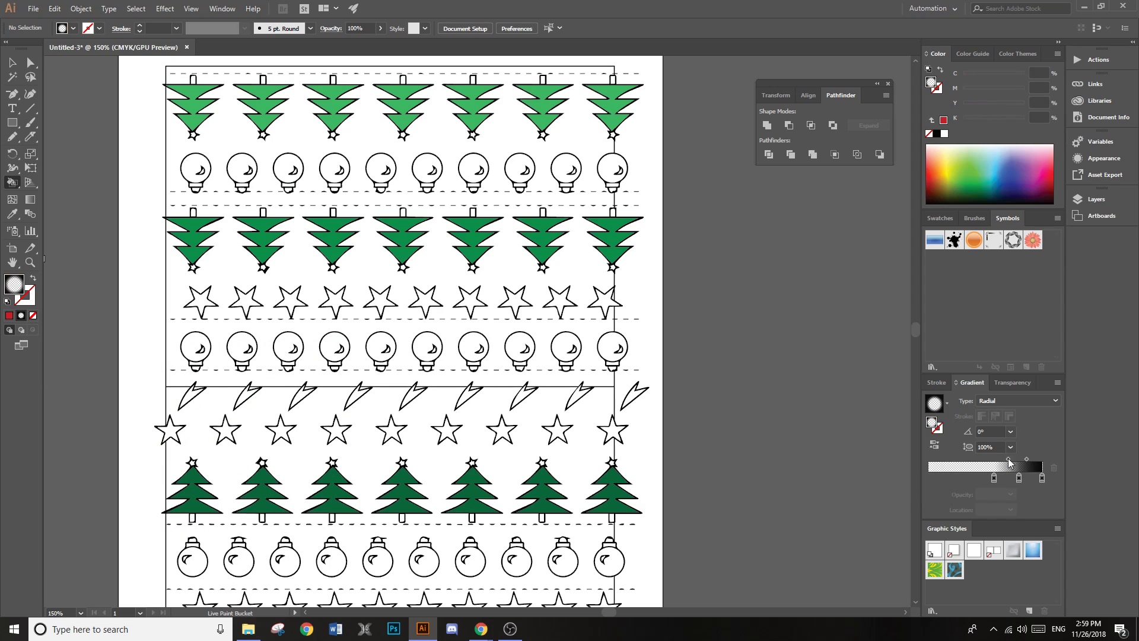
click(1041, 477)
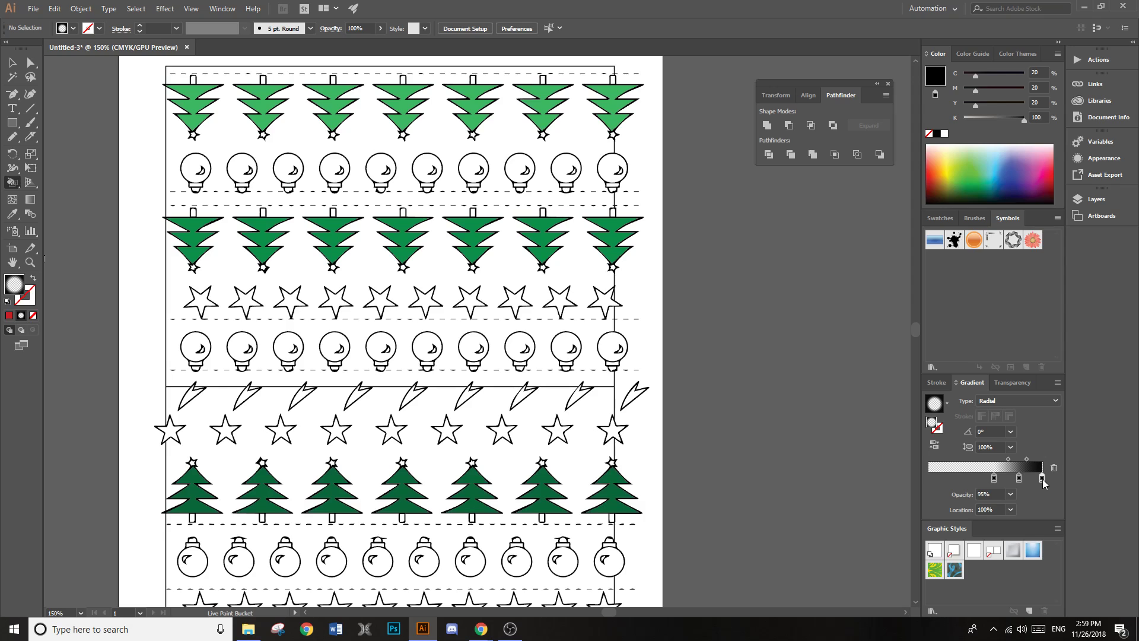
double_click(1042, 479)
click(971, 515)
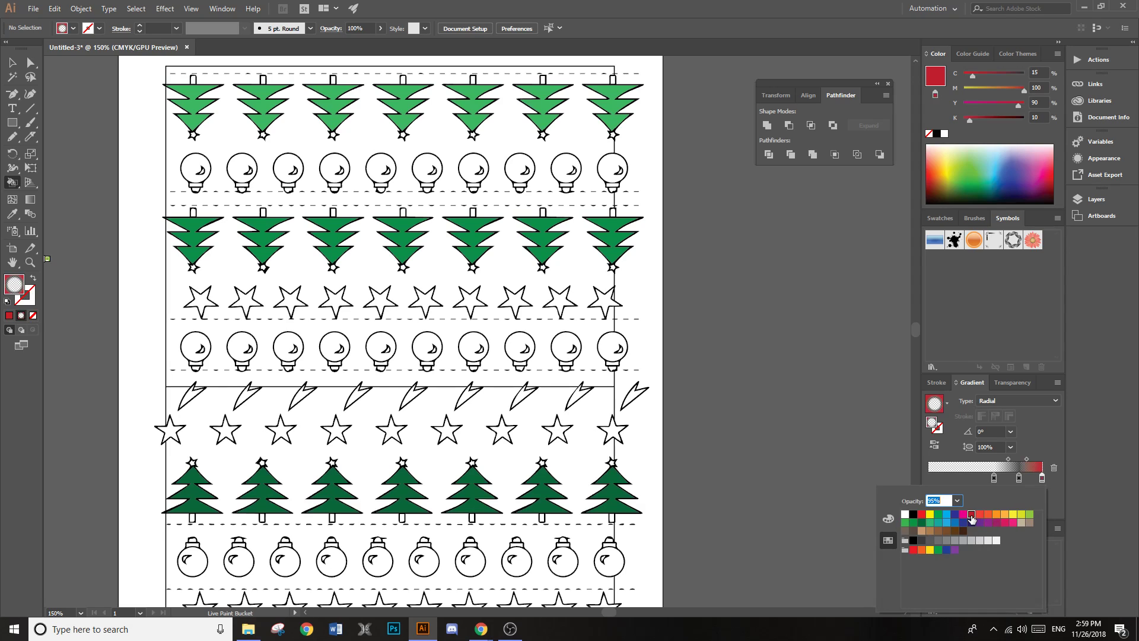
drag(1020, 478, 905, 485)
click(995, 478)
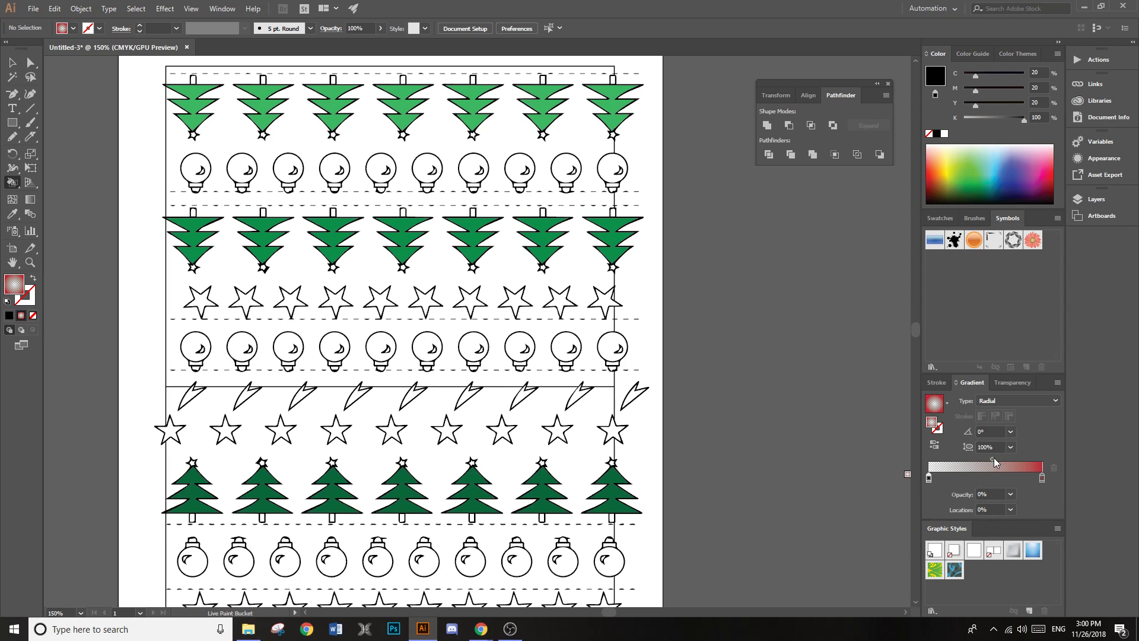
drag(994, 458, 962, 459)
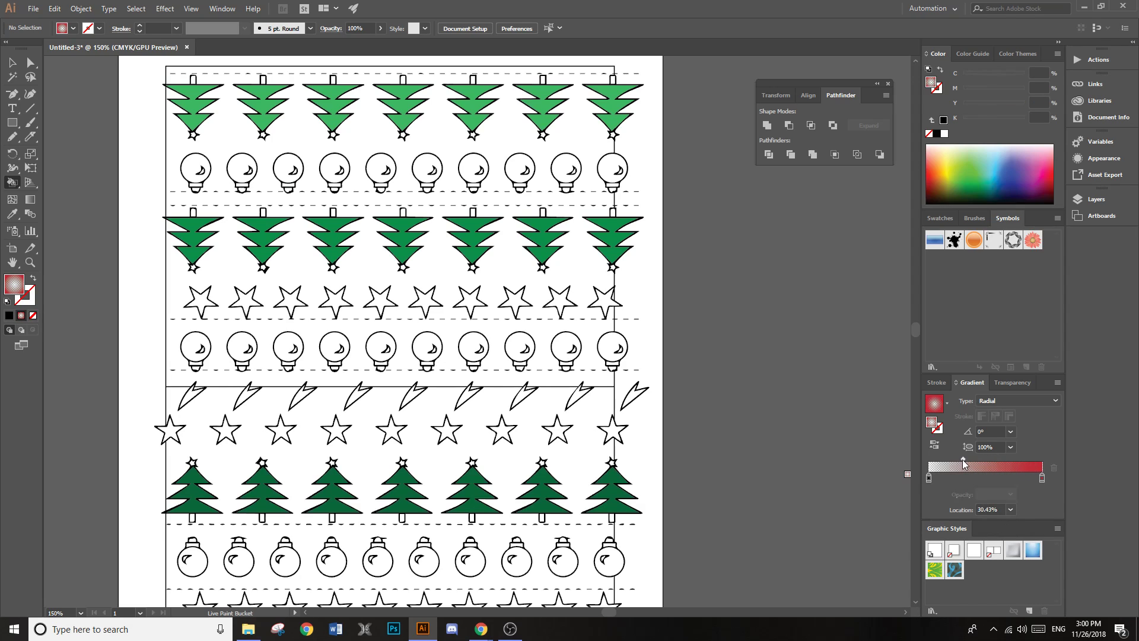
Step: Make the gradient's centre stop fully opaque yellow and fill the last bulb with it
click(614, 168)
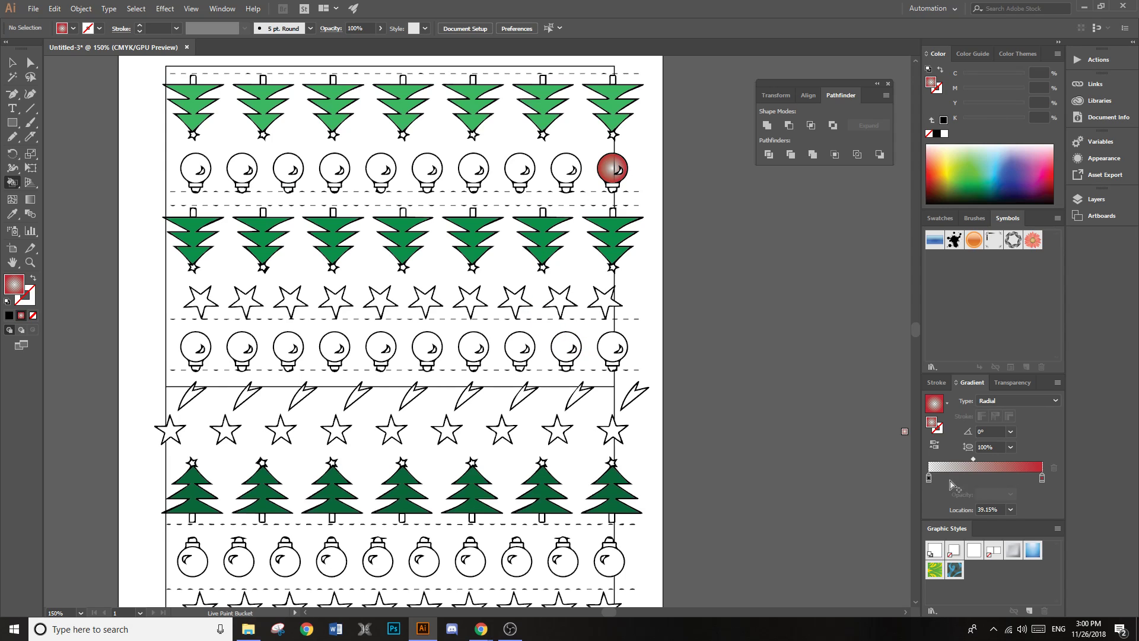
click(930, 478)
click(1010, 495)
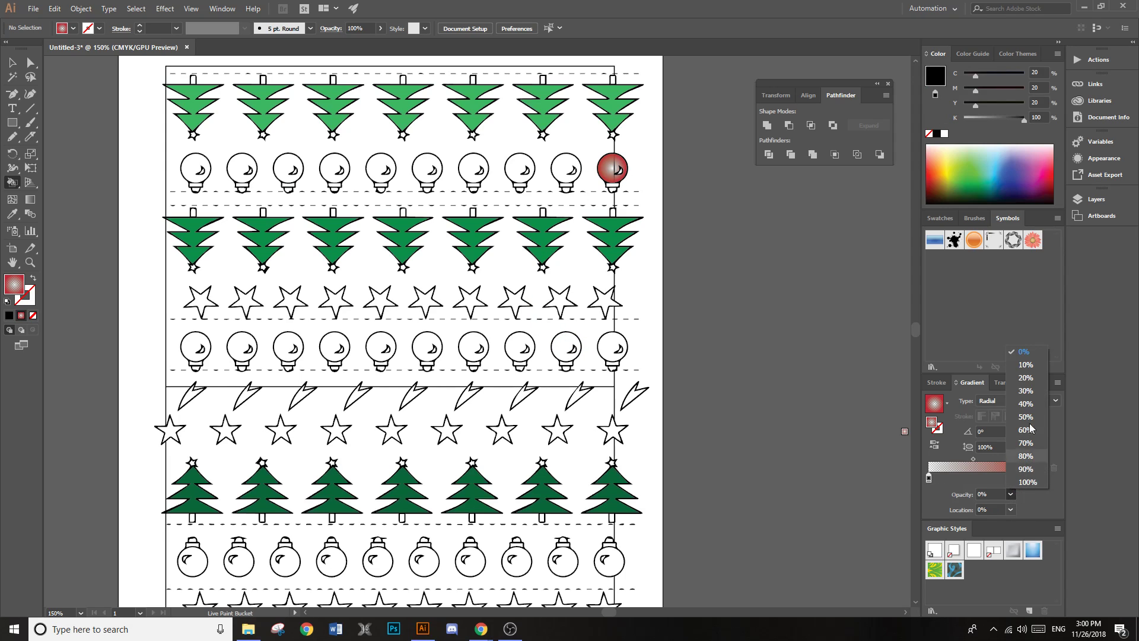
click(1021, 482)
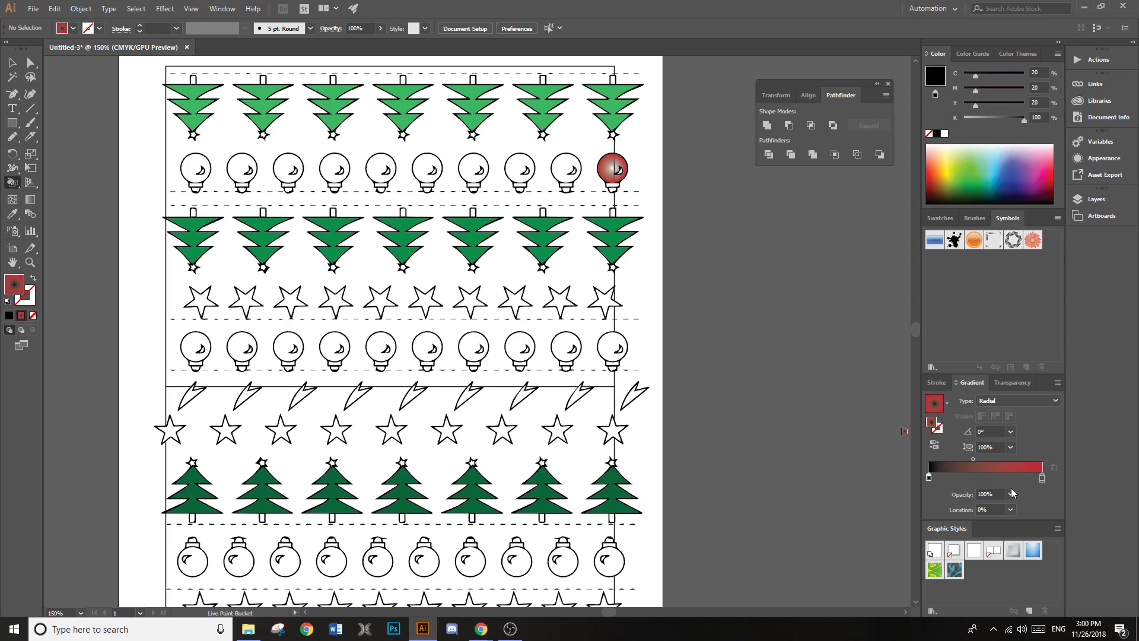
click(614, 169)
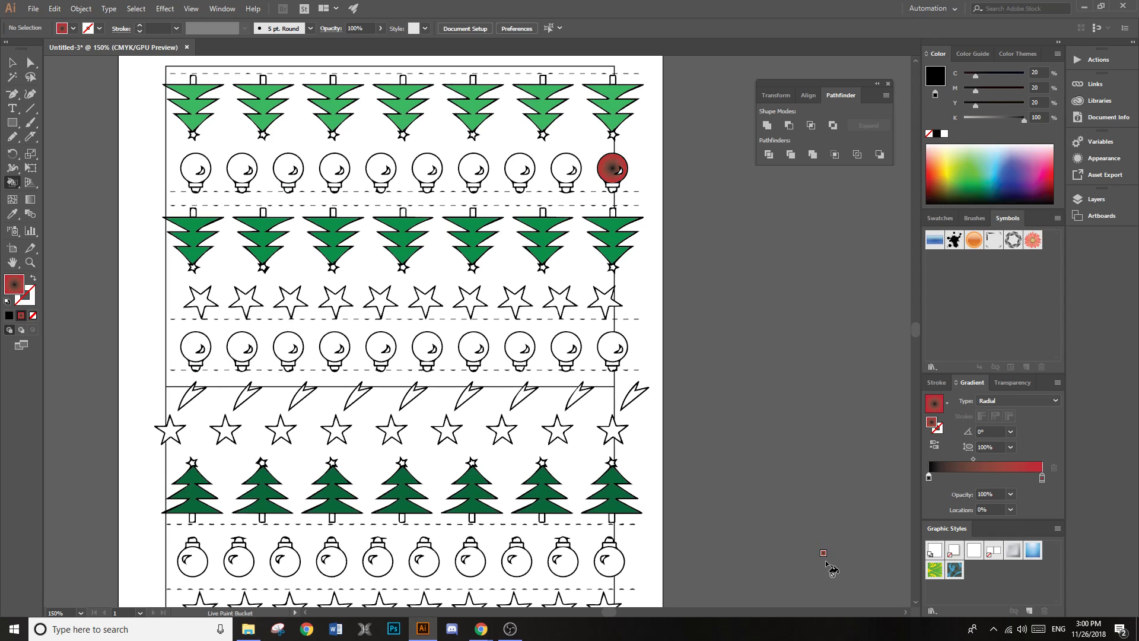
double_click(929, 479)
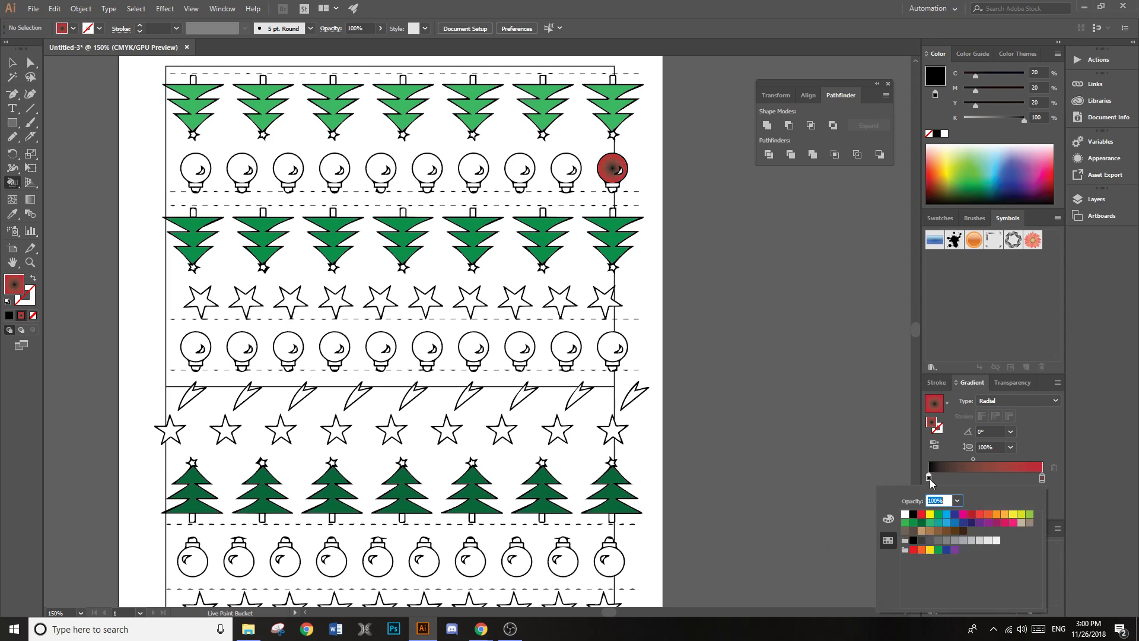
click(1020, 514)
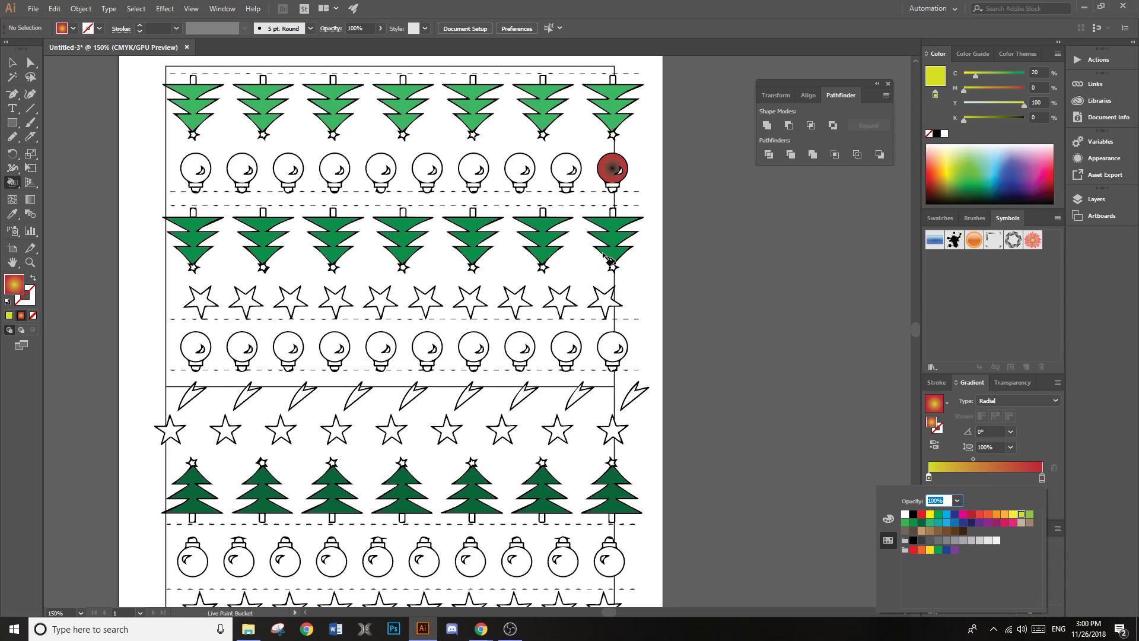
click(614, 170)
click(613, 170)
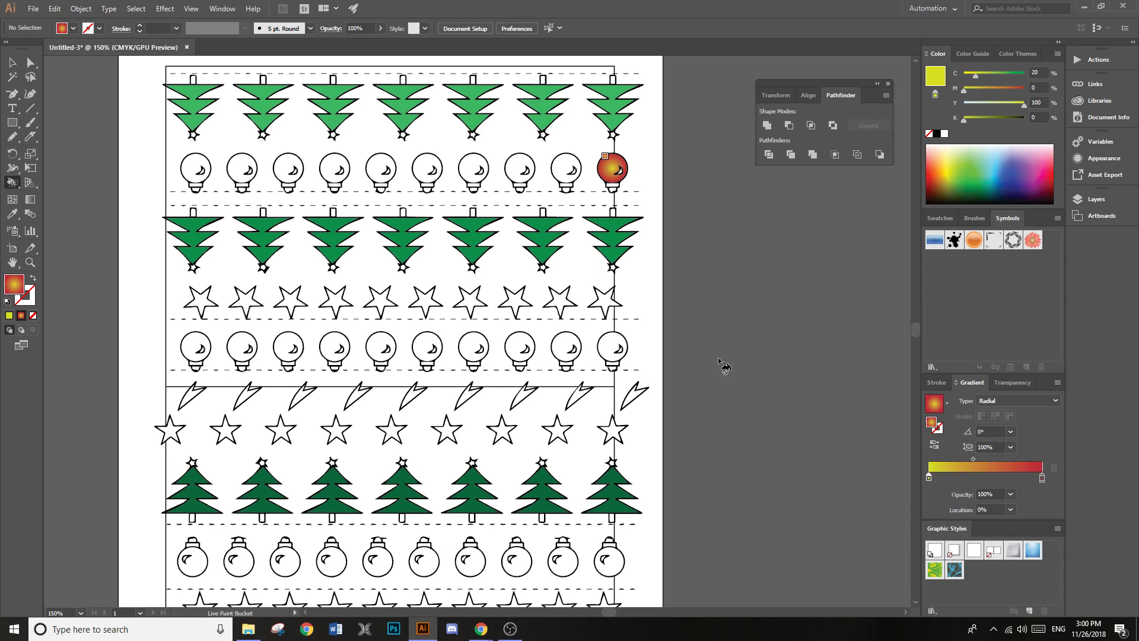
Step: Fill the remaining bulbs in the row with the yellow-to-red gradient
click(565, 170)
click(520, 169)
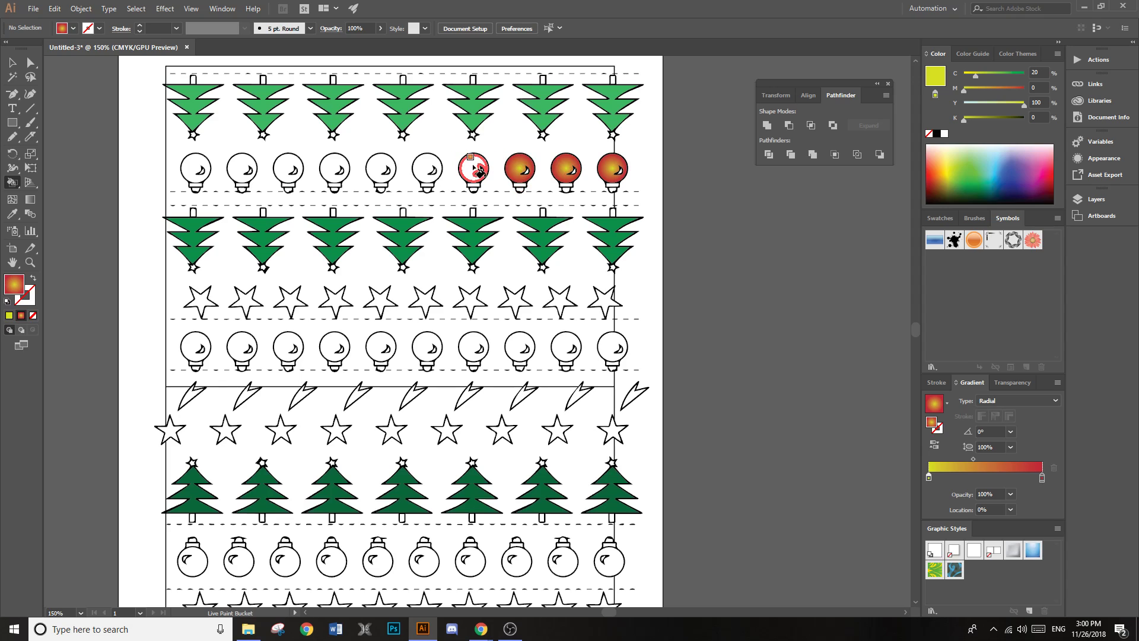
click(473, 169)
click(428, 169)
click(382, 169)
click(335, 169)
click(289, 170)
click(242, 170)
click(196, 170)
click(14, 63)
click(10, 122)
Step: Draw a rectangle covering the whole pattern area
key(ctrl+minus)
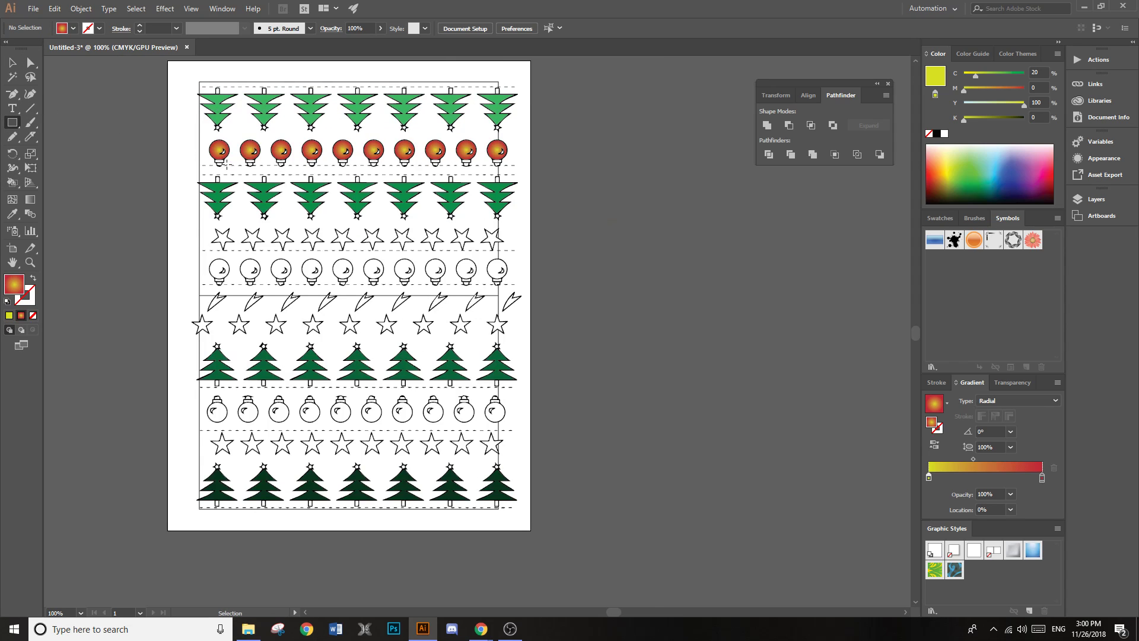
click(13, 63)
click(12, 123)
drag(199, 81, 292, 324)
drag(347, 404, 497, 506)
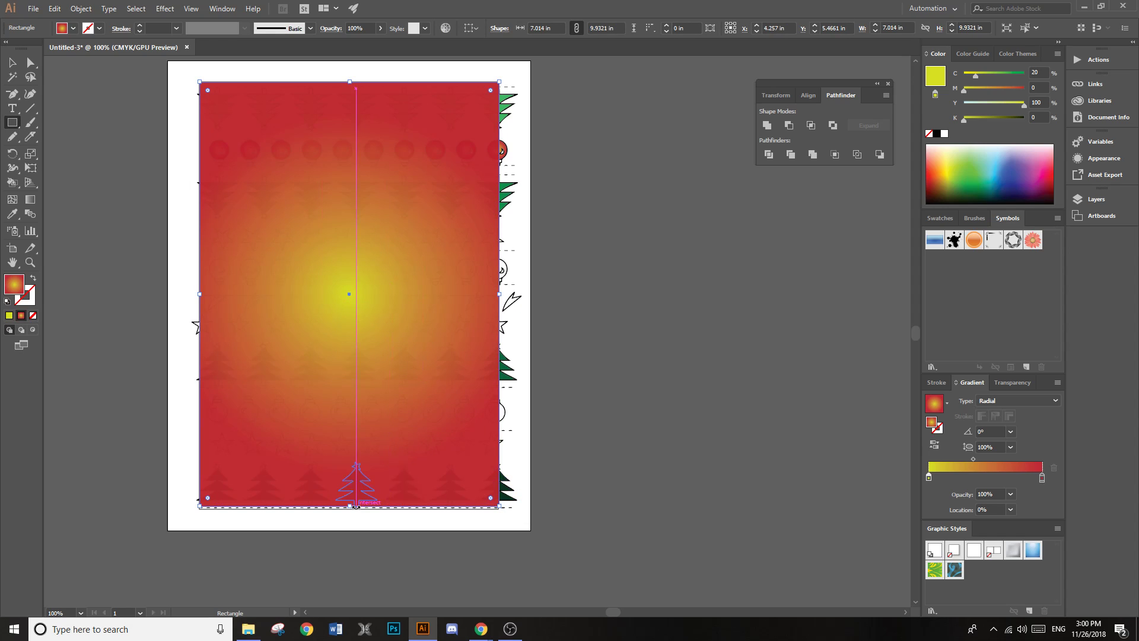
drag(350, 506, 350, 508)
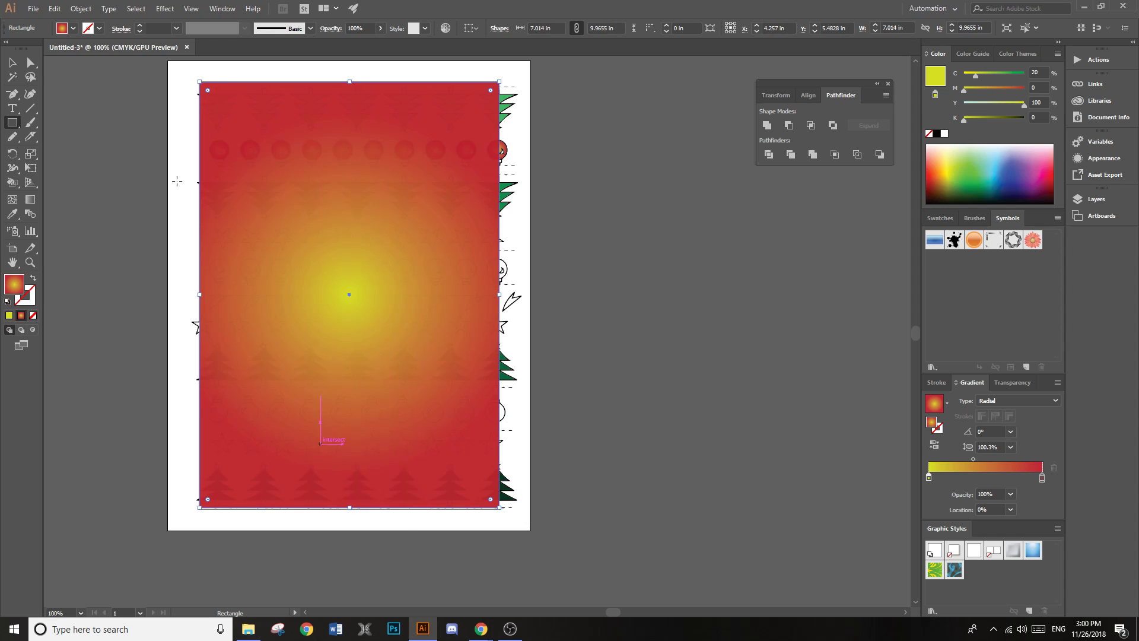
Step: Fill the rectangle flat orange and send it behind the pattern
click(73, 28)
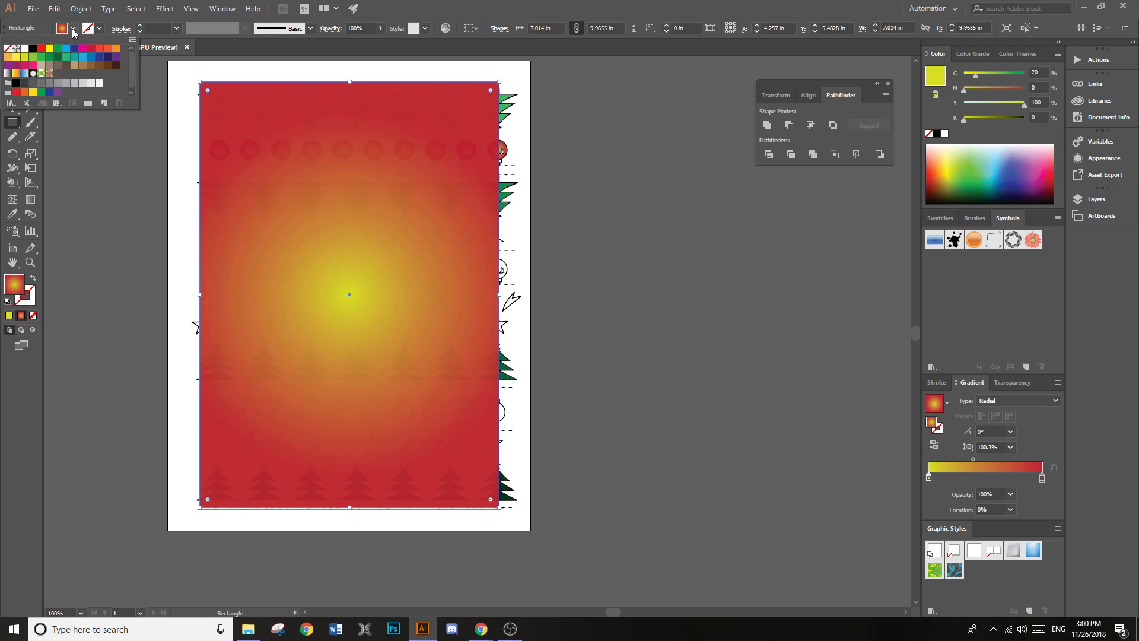
click(8, 57)
key(Escape)
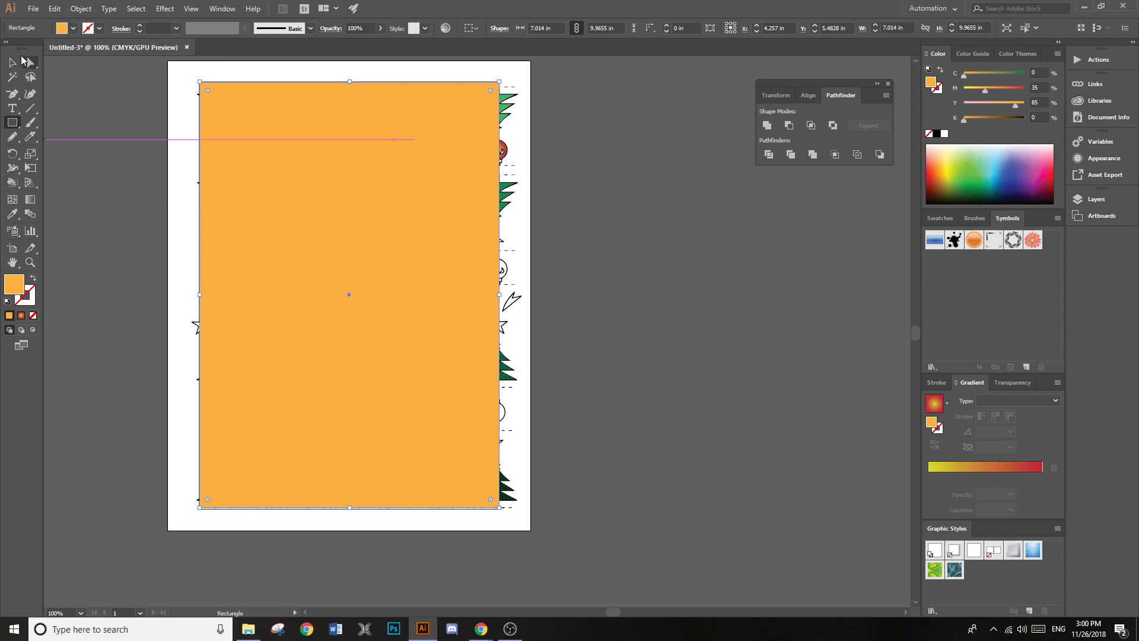
key(v)
right_click(350, 217)
mouse_move(403, 404)
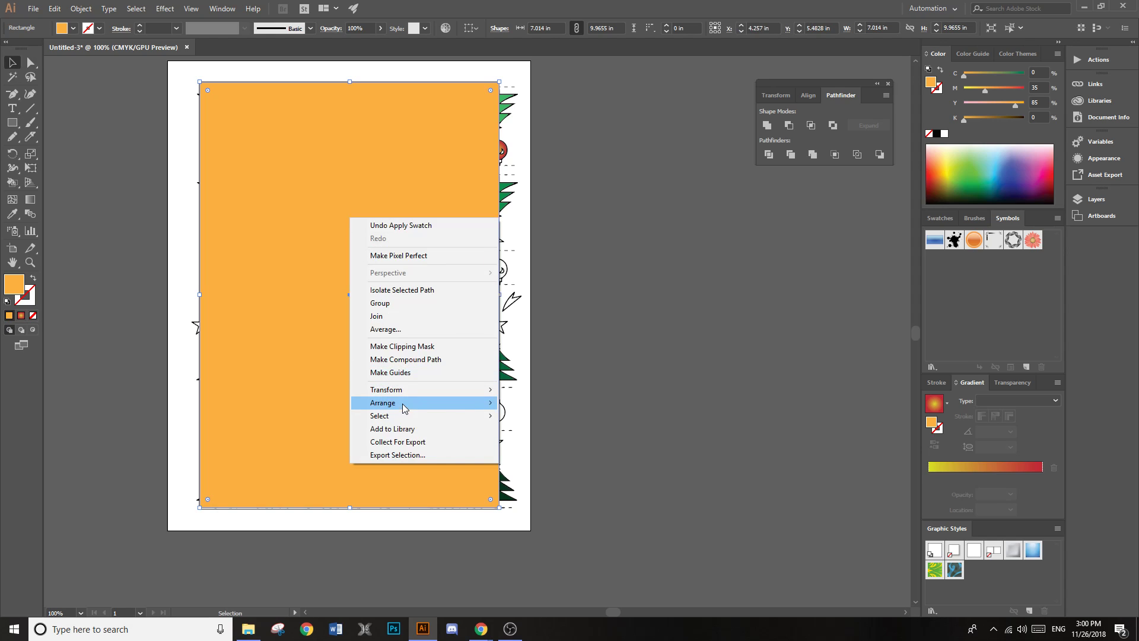
click(548, 442)
click(668, 404)
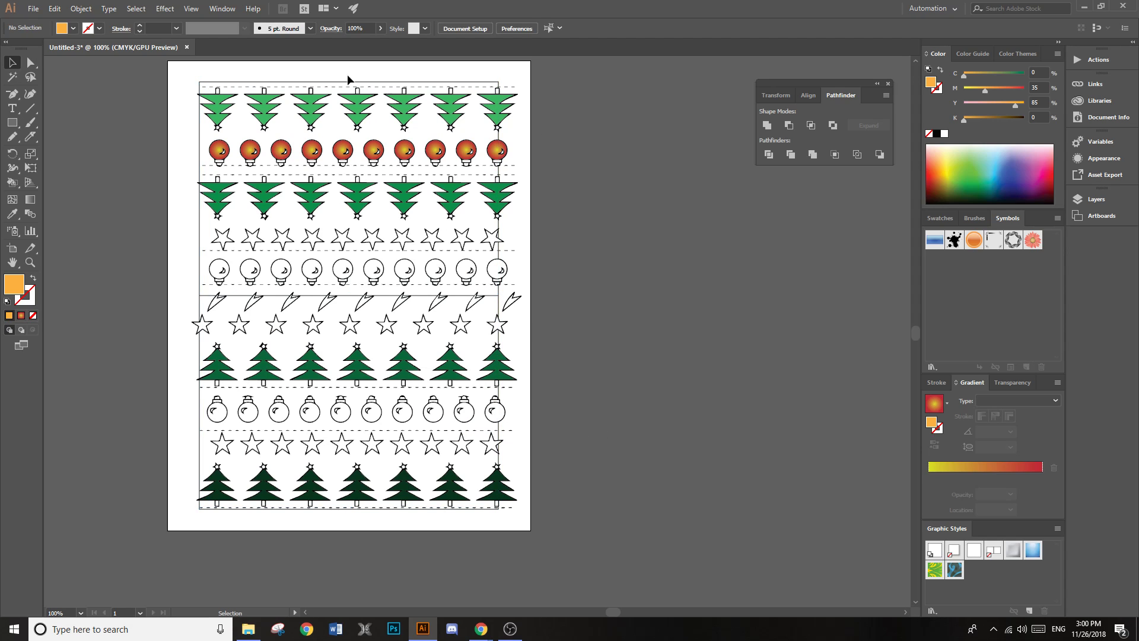
Step: Unlock all objects and delete the white rectangle over the top half
click(47, 10)
click(56, 9)
click(89, 11)
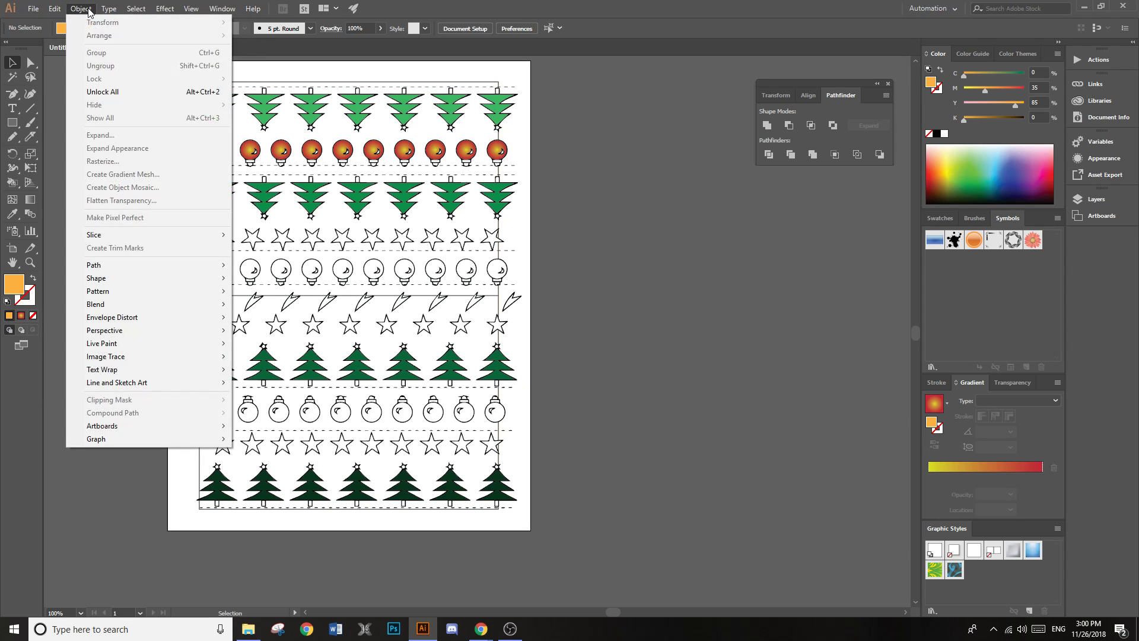
click(117, 91)
click(174, 132)
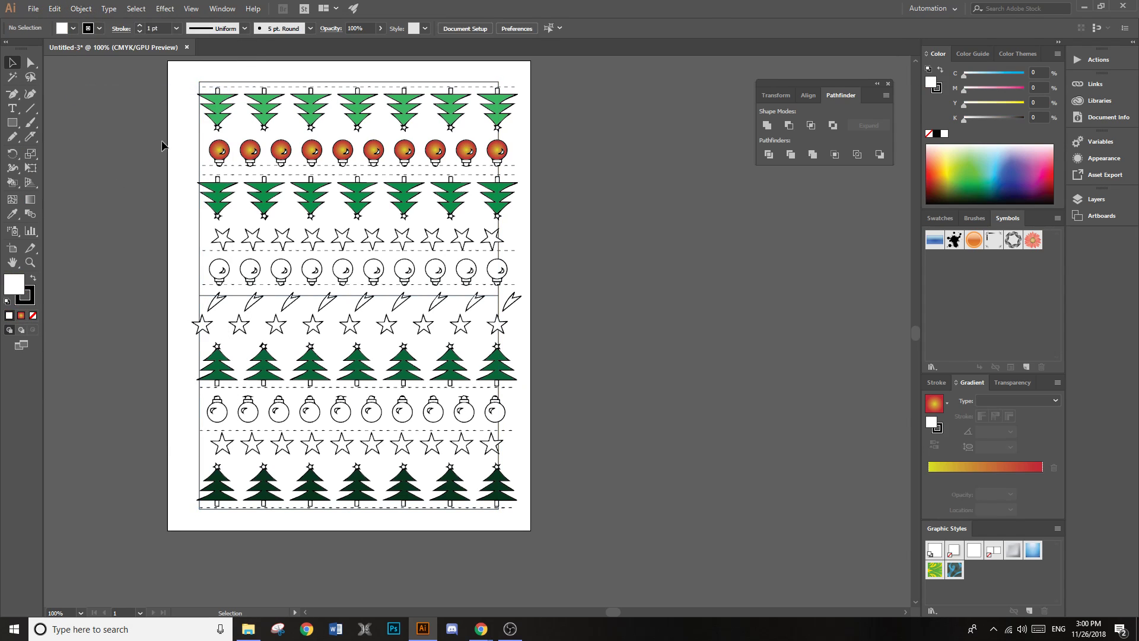
click(204, 86)
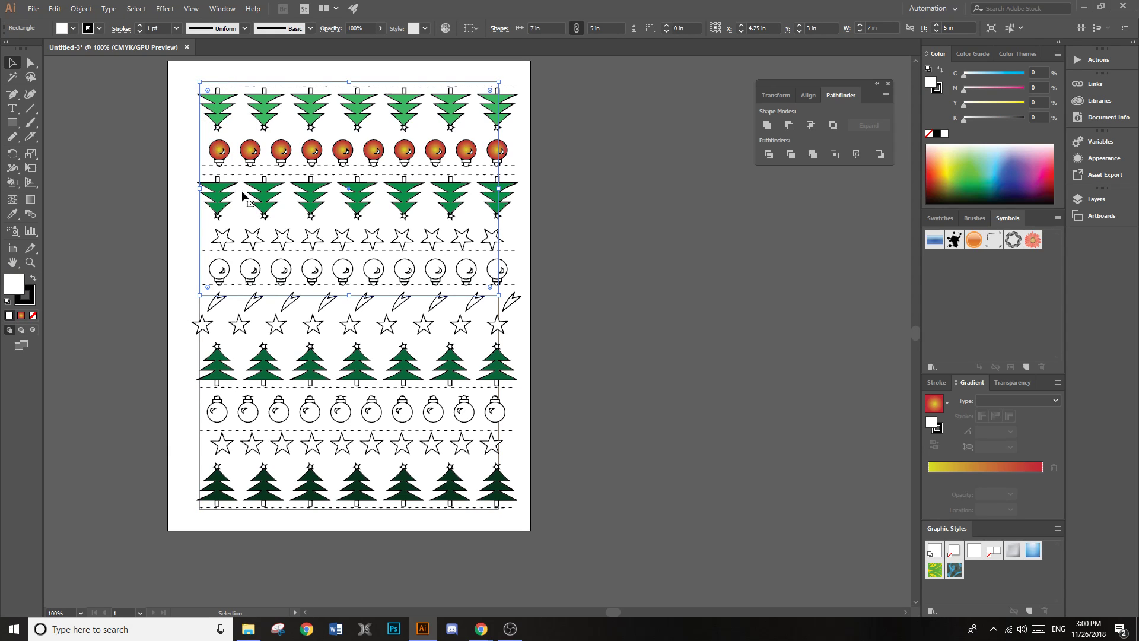
key(Delete)
Step: Keep the lower rectangle and give it the orange fill with the Eyedropper
click(206, 304)
key(Delete)
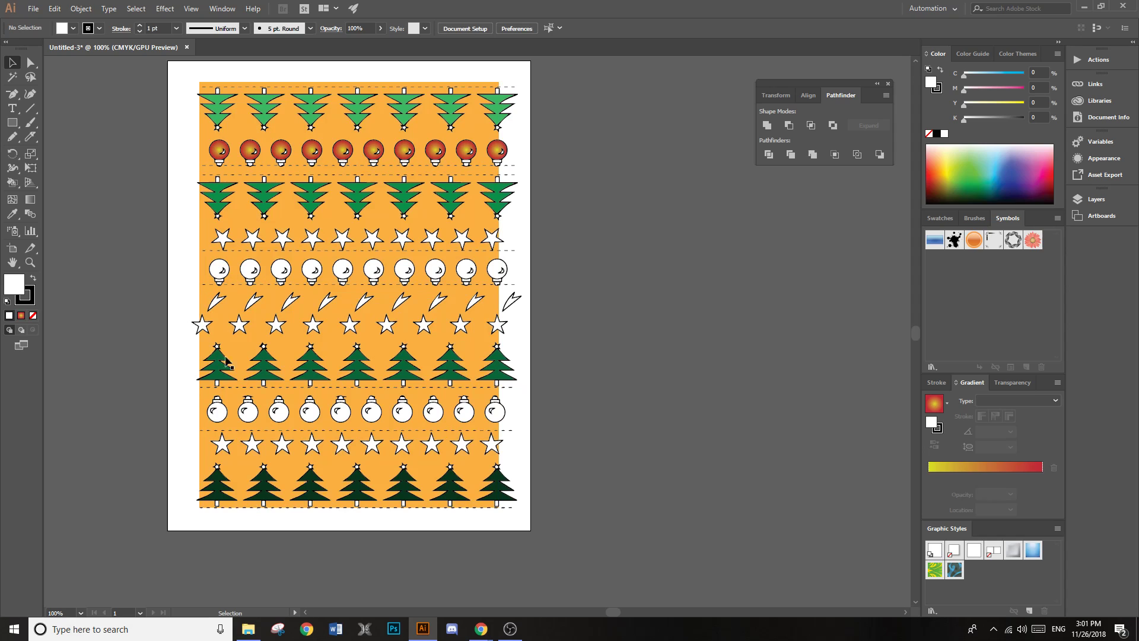
key(ctrl+z)
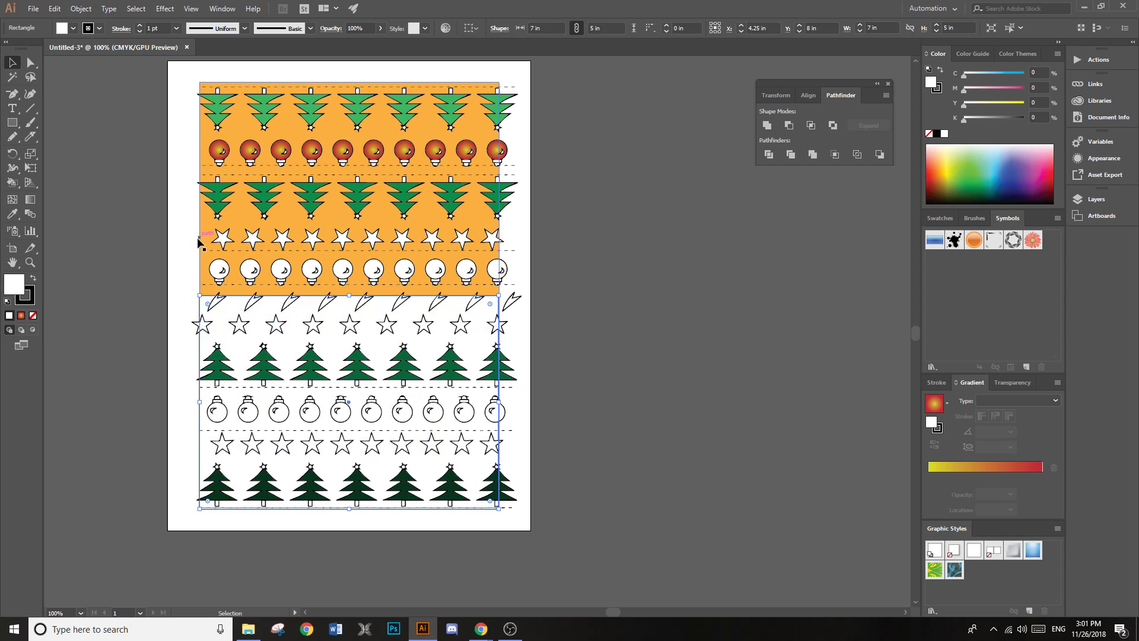
key(i)
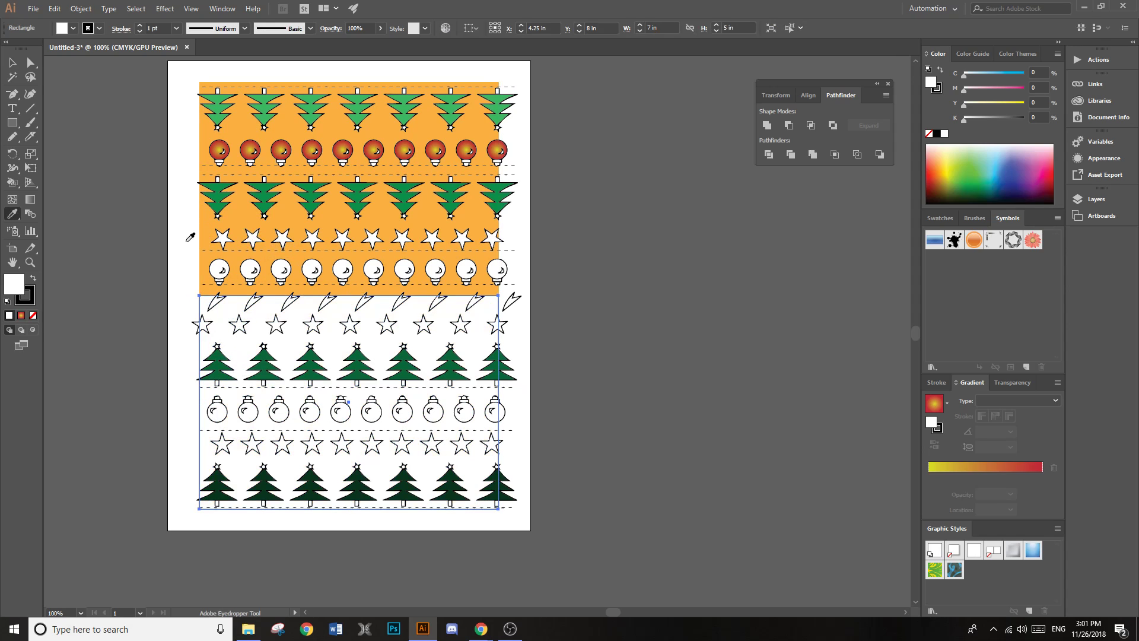
click(205, 264)
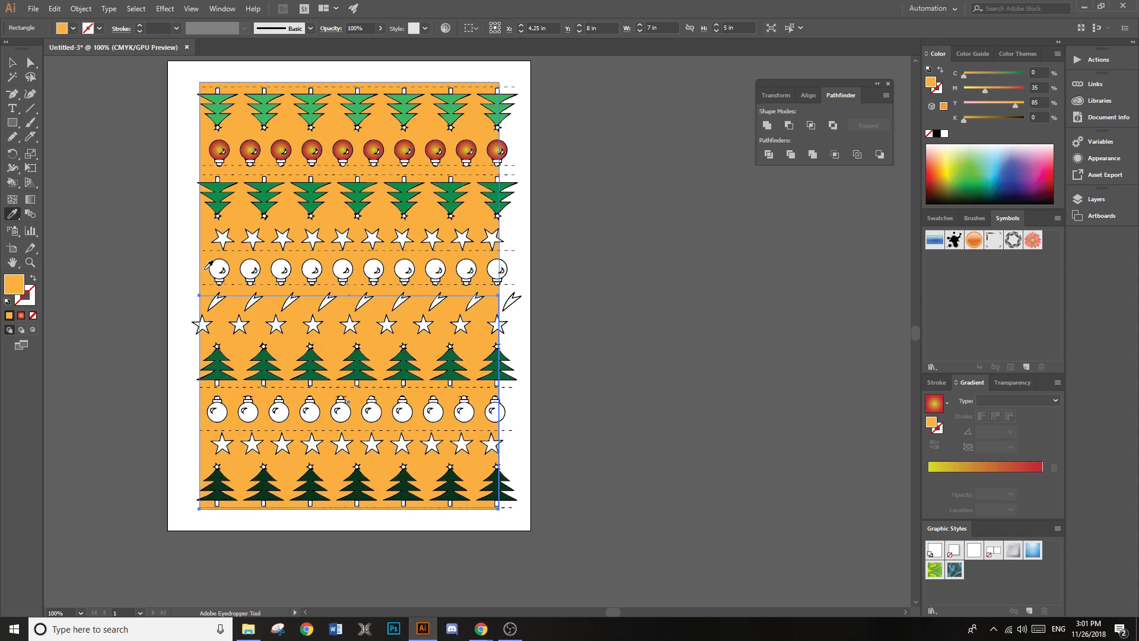
Step: Check the stroke colour, then delete the full-height orange background rectangle
click(32, 299)
double_click(32, 299)
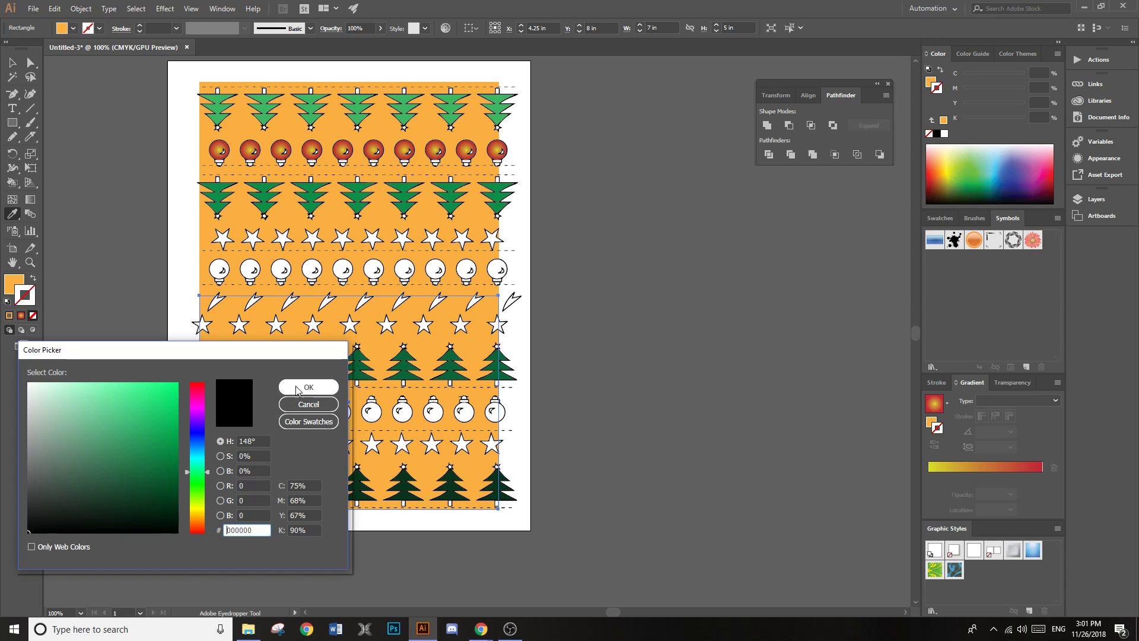
click(302, 404)
key(v)
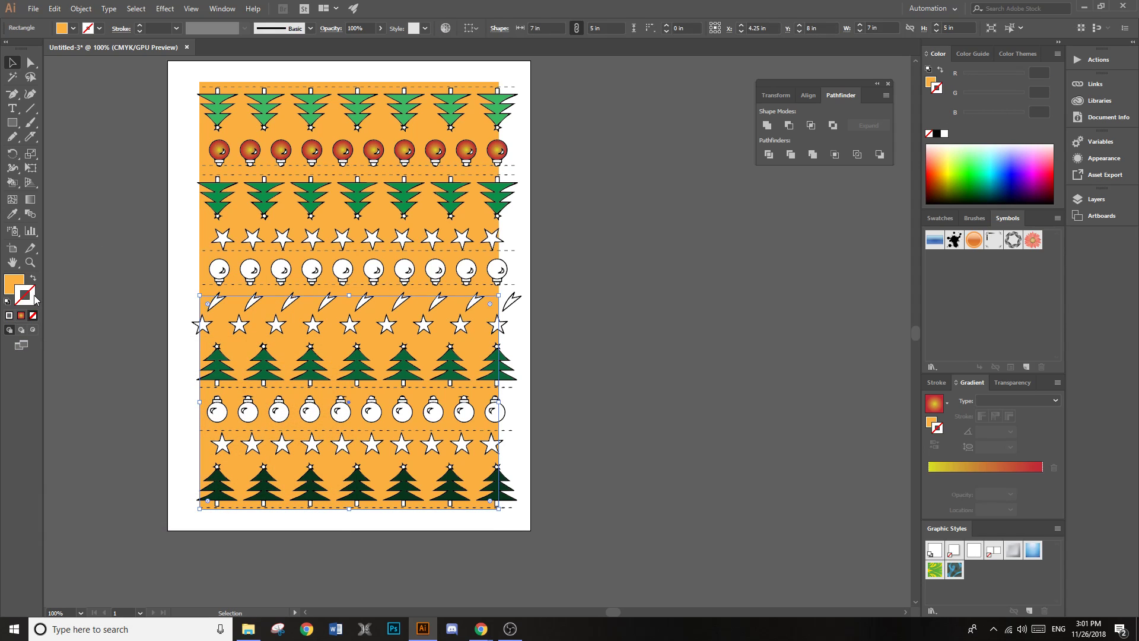
click(99, 28)
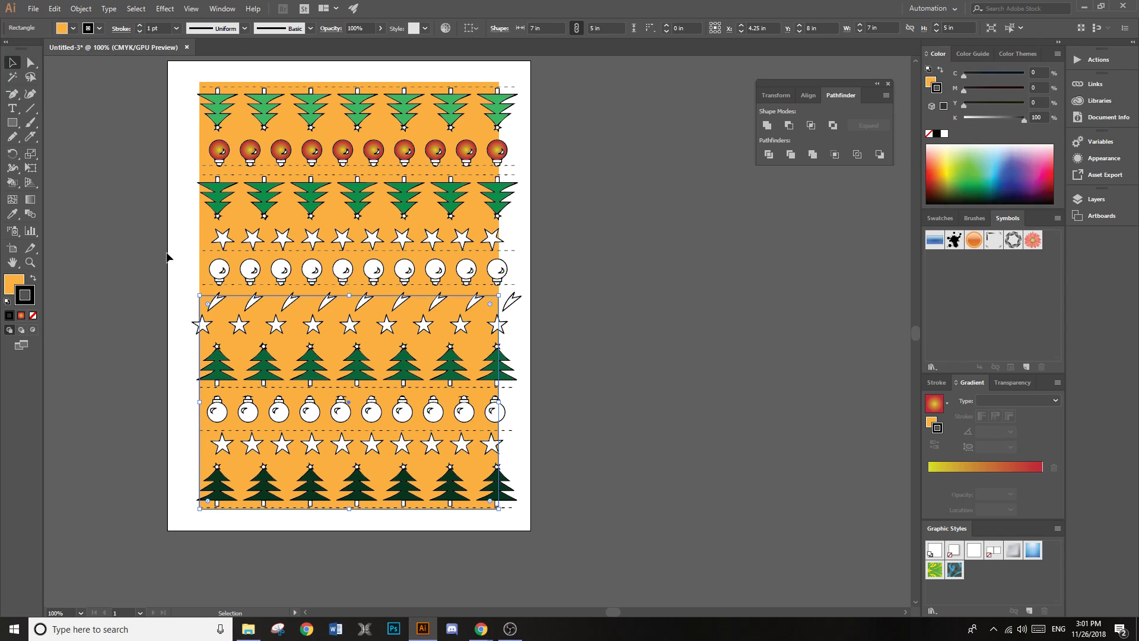
click(203, 234)
key(Delete)
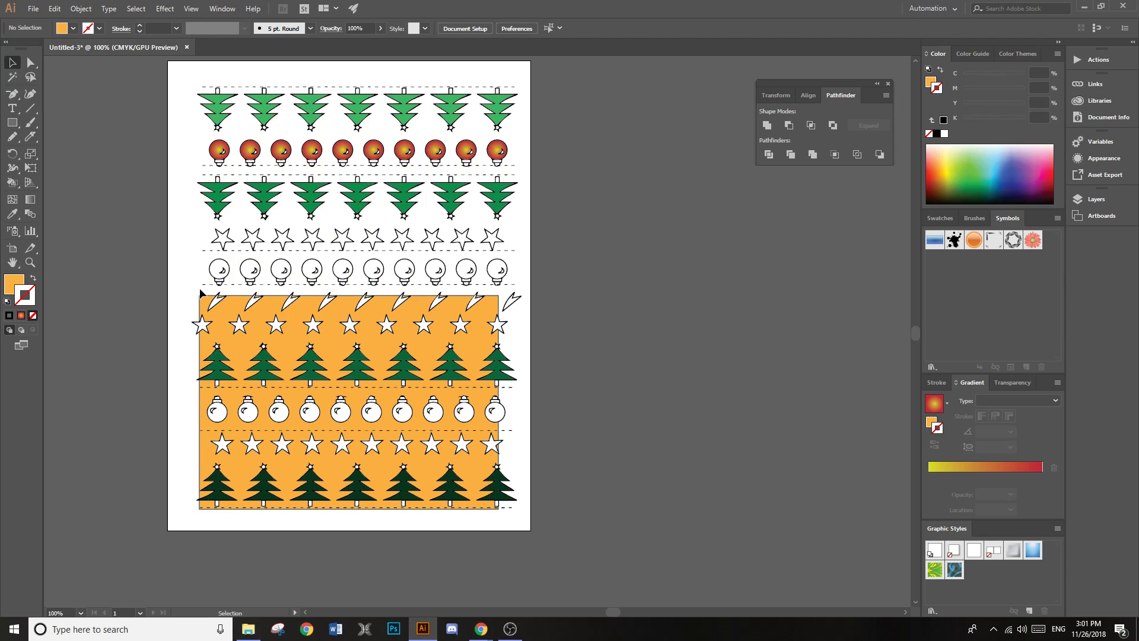
Step: Alt-drag a copy of the lower orange rectangle over the upper rows and send it to back
click(202, 301)
drag(202, 303, 331, 232)
drag(352, 325, 223, 182)
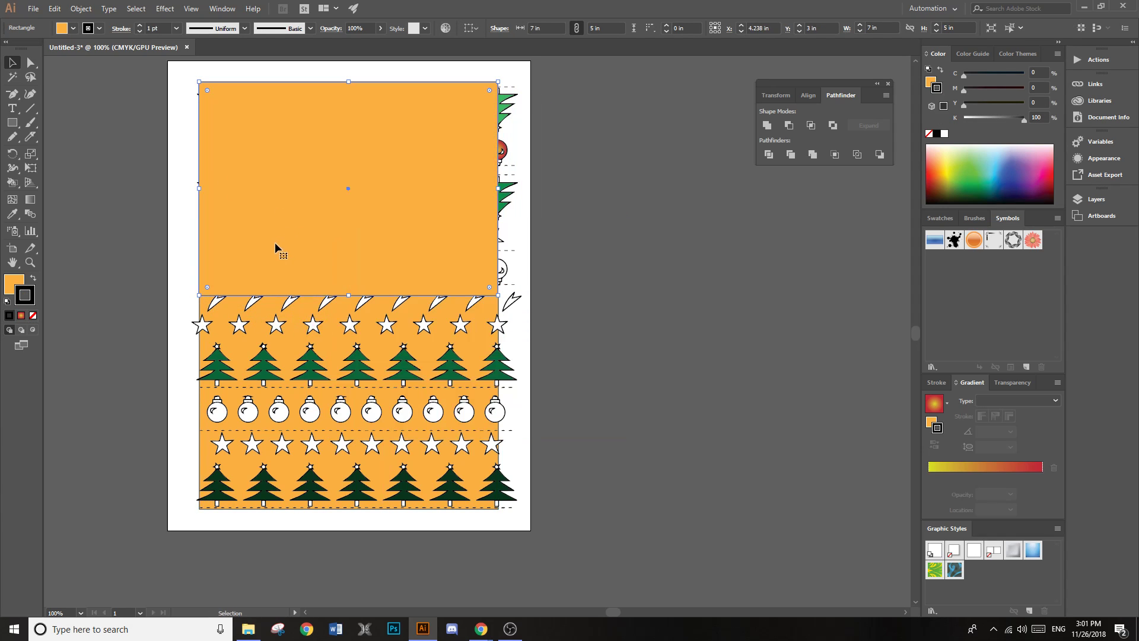
right_click(283, 200)
mouse_move(366, 384)
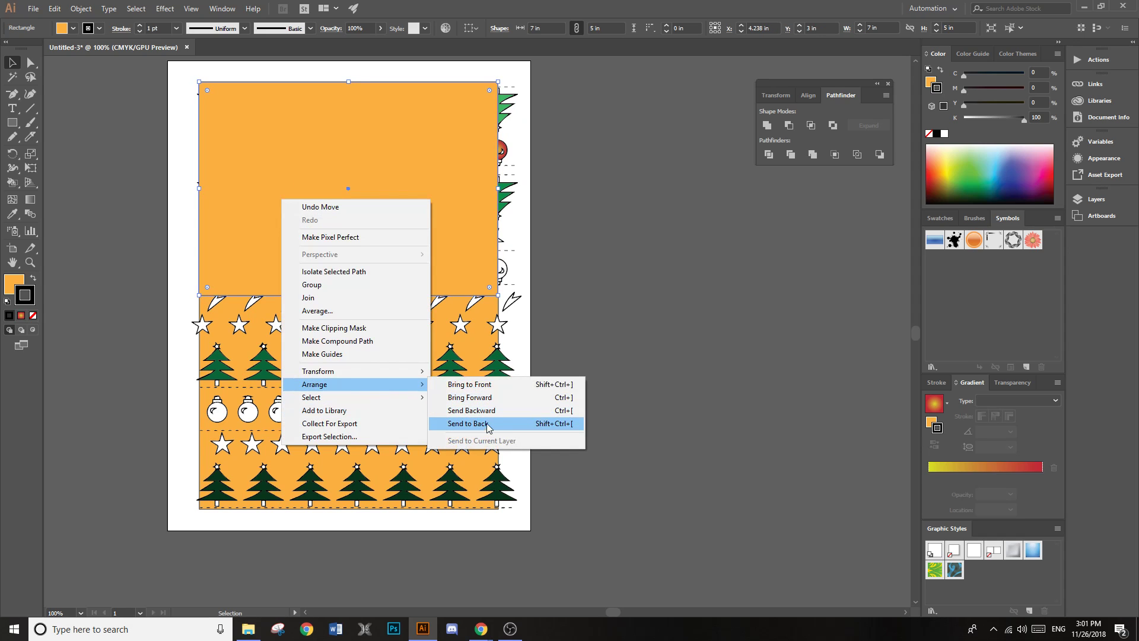
click(469, 423)
click(600, 362)
scroll(418, 270, down, 2)
scroll(313, 177, up, 3)
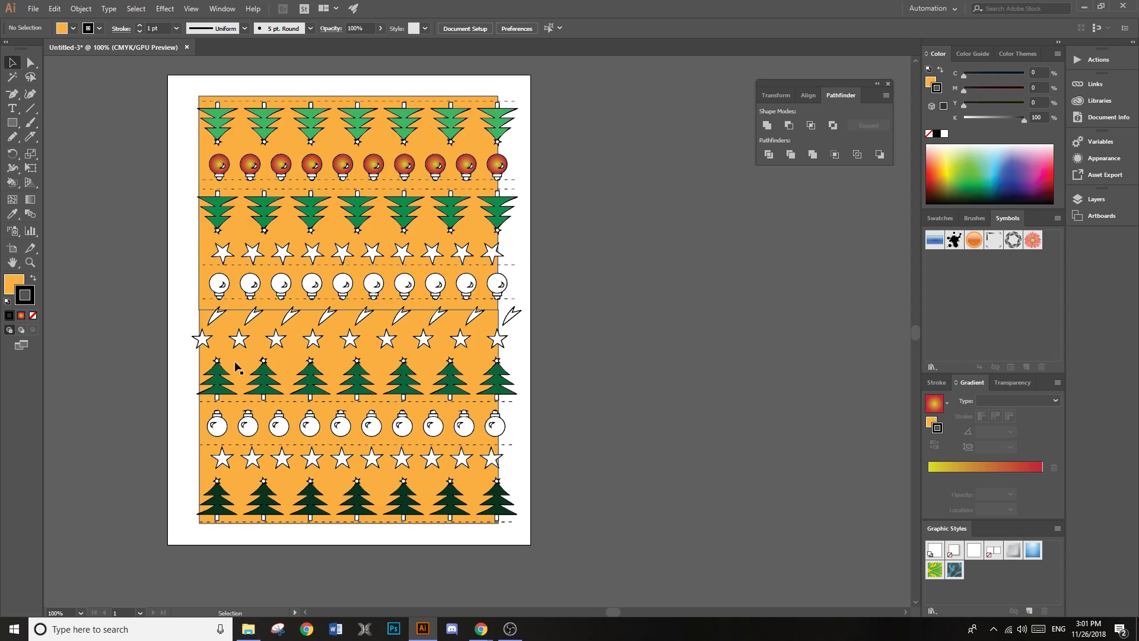
alt+scroll(375, 427, up, 1)
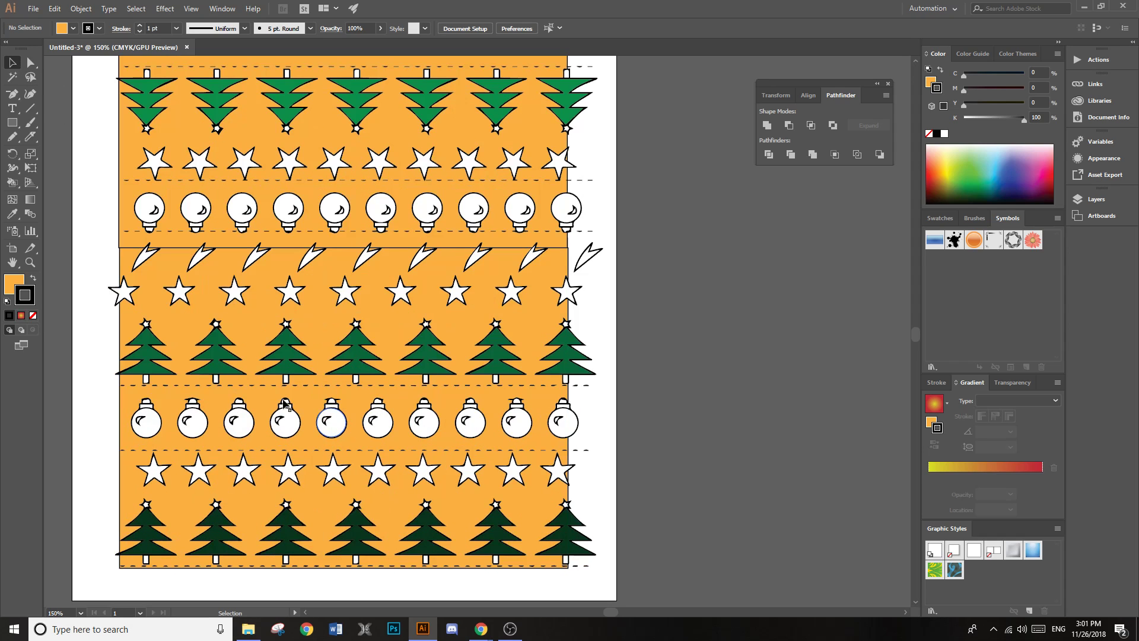
Step: Lock the orange background rectangle, then delete baubles 3–8 from the lower row
click(234, 420)
key(a)
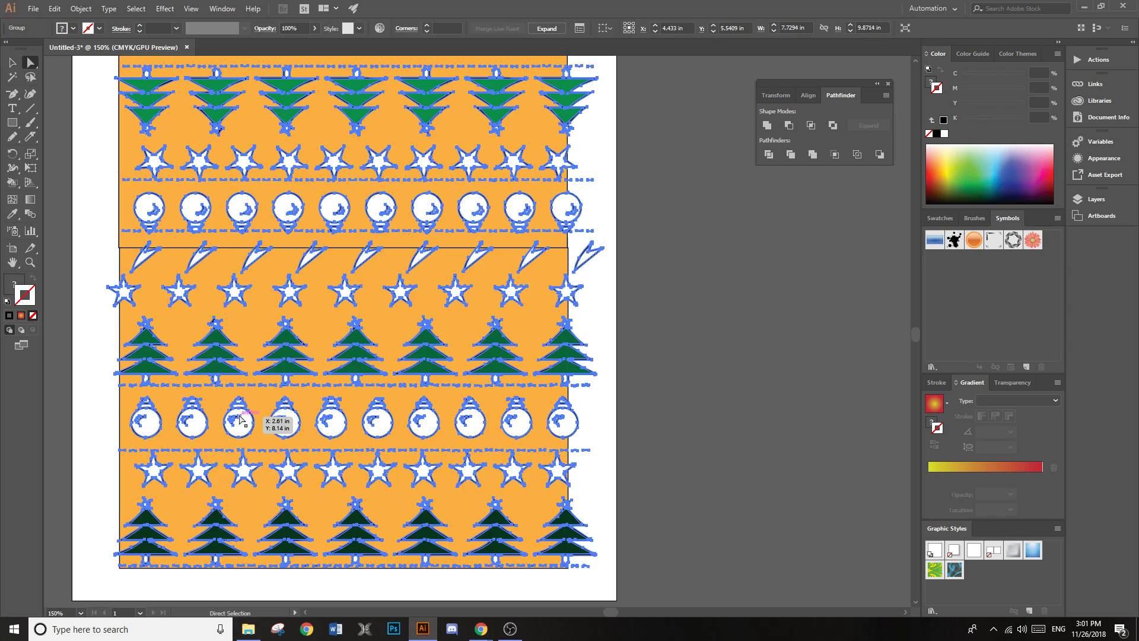
click(240, 418)
drag(216, 395, 345, 433)
key(ctrl+z)
click(53, 8)
mouse_move(126, 80)
click(261, 78)
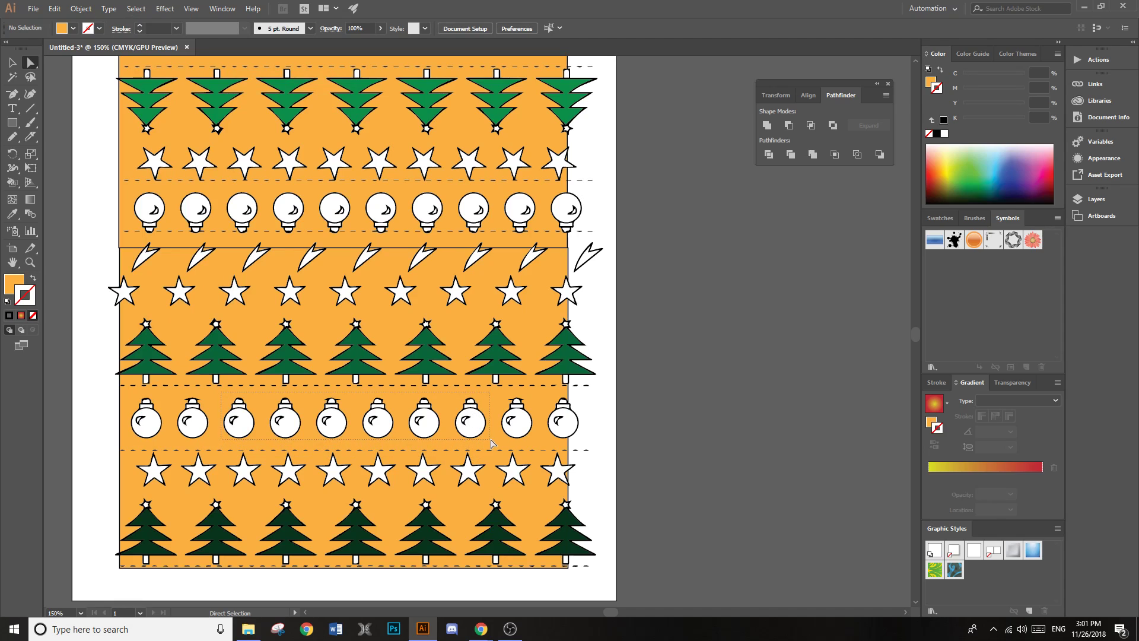
drag(492, 441, 461, 430)
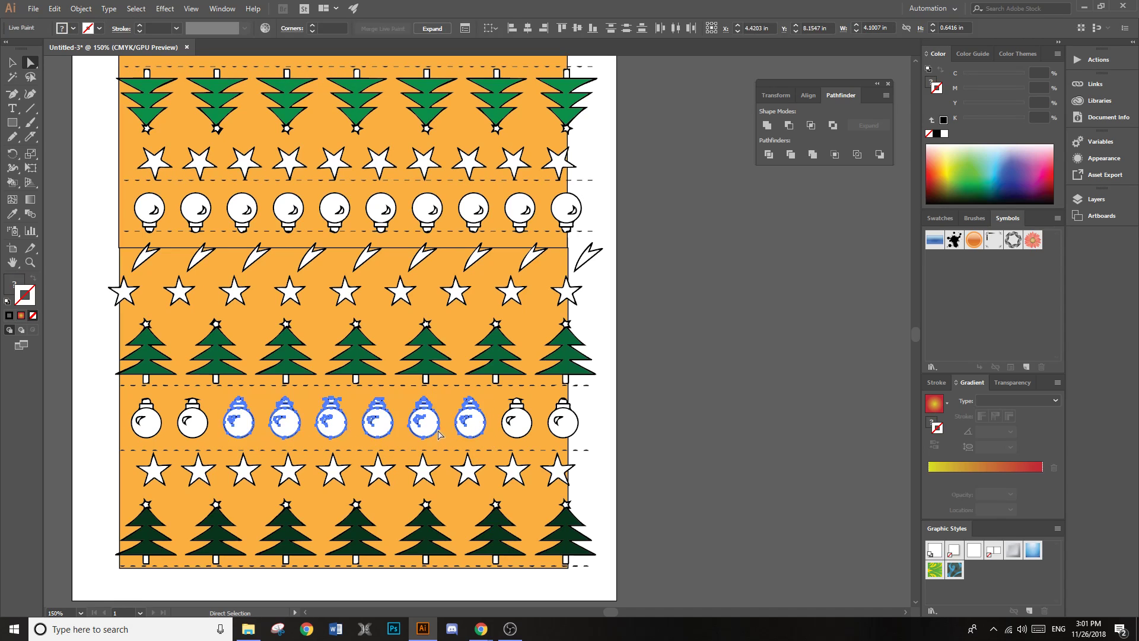
key(Delete)
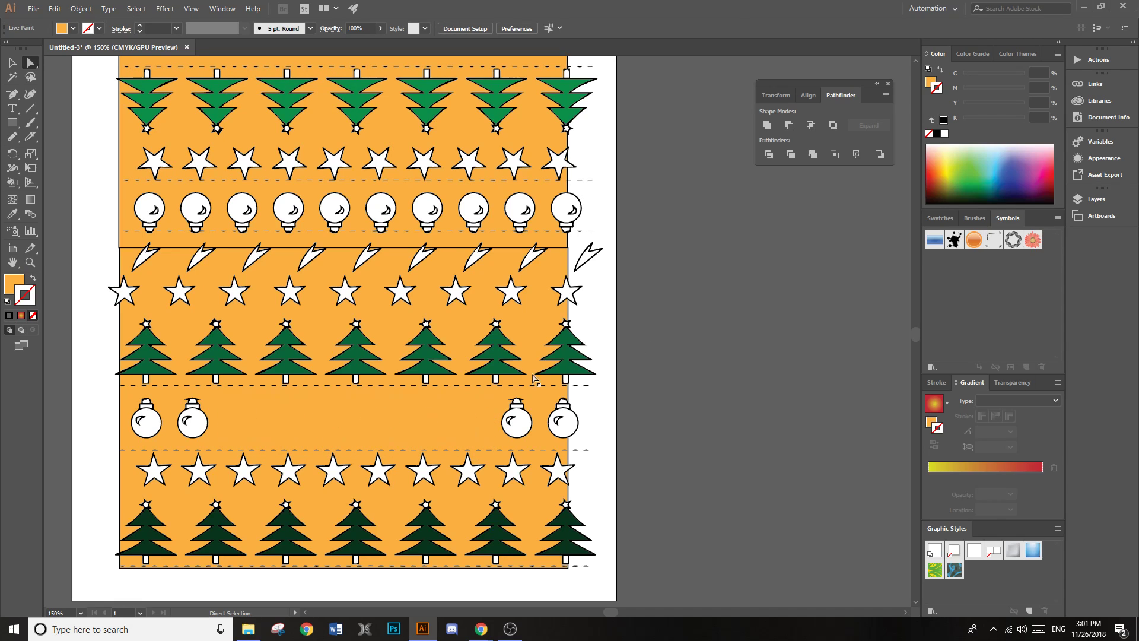
Step: Add 'Happy December!' in Gill Sans MT Ext Condensed, enlarged and placed in the cleared gap
key(t)
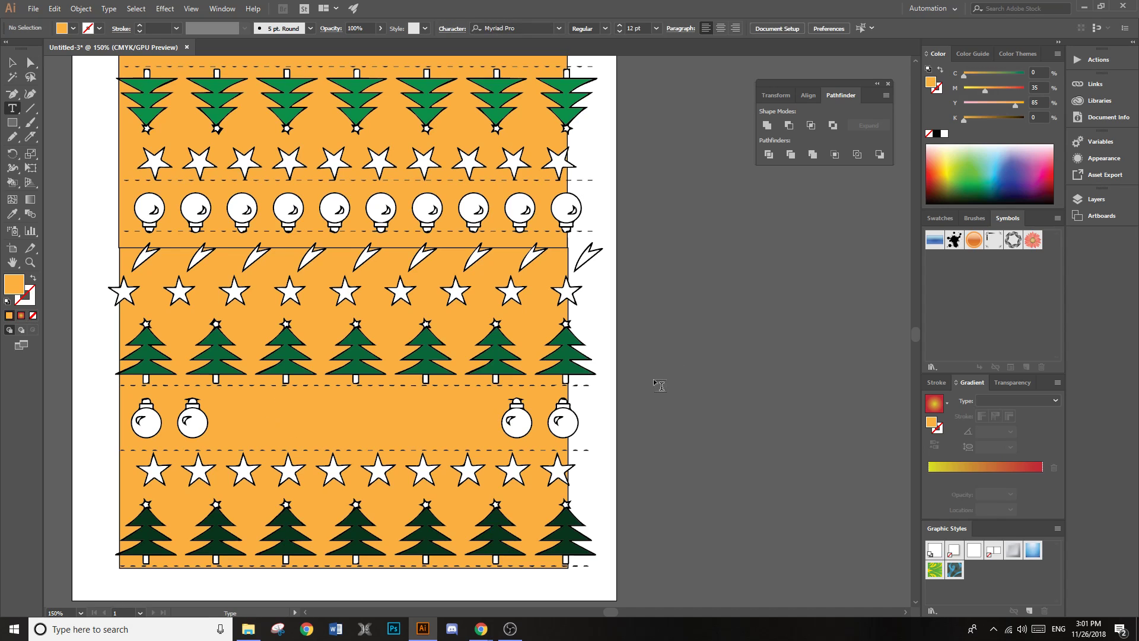
click(238, 423)
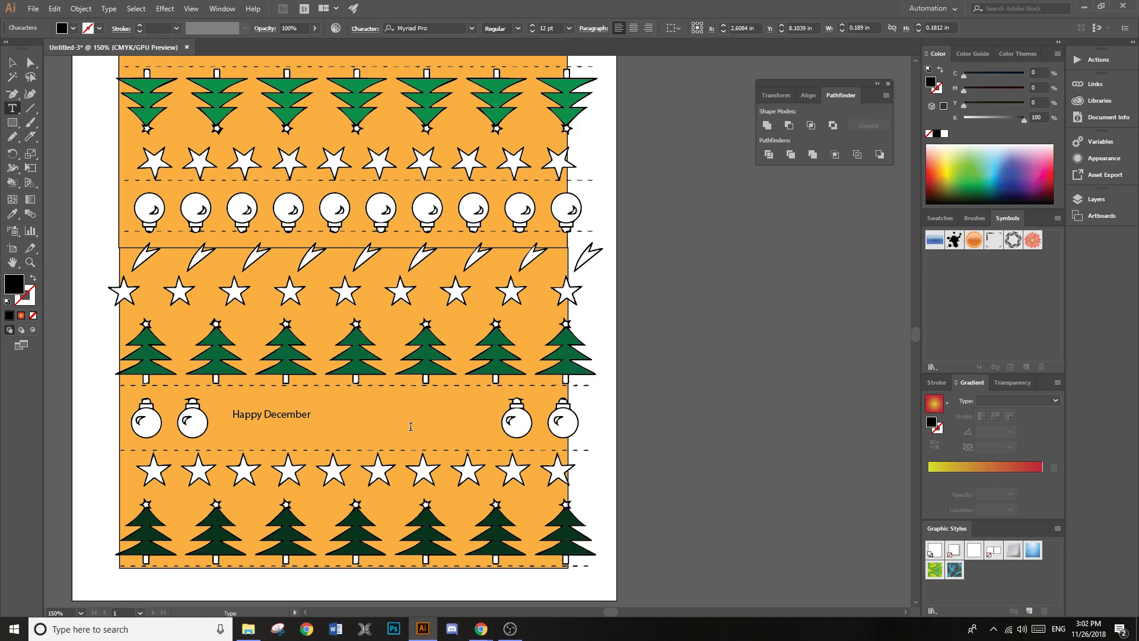
key(ctrl+a)
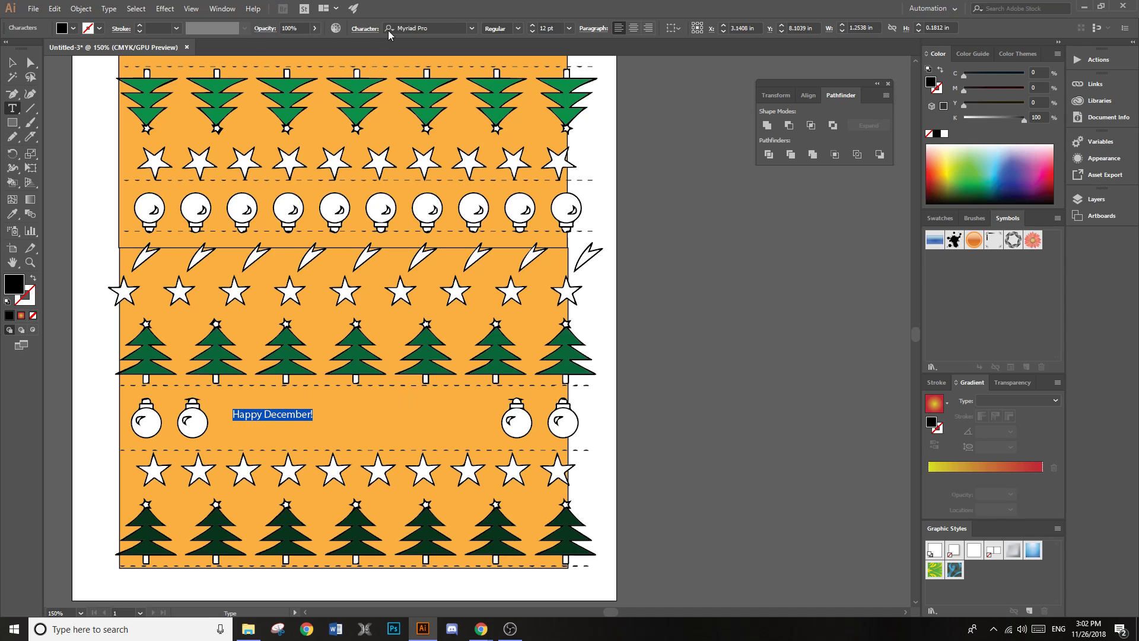
click(471, 28)
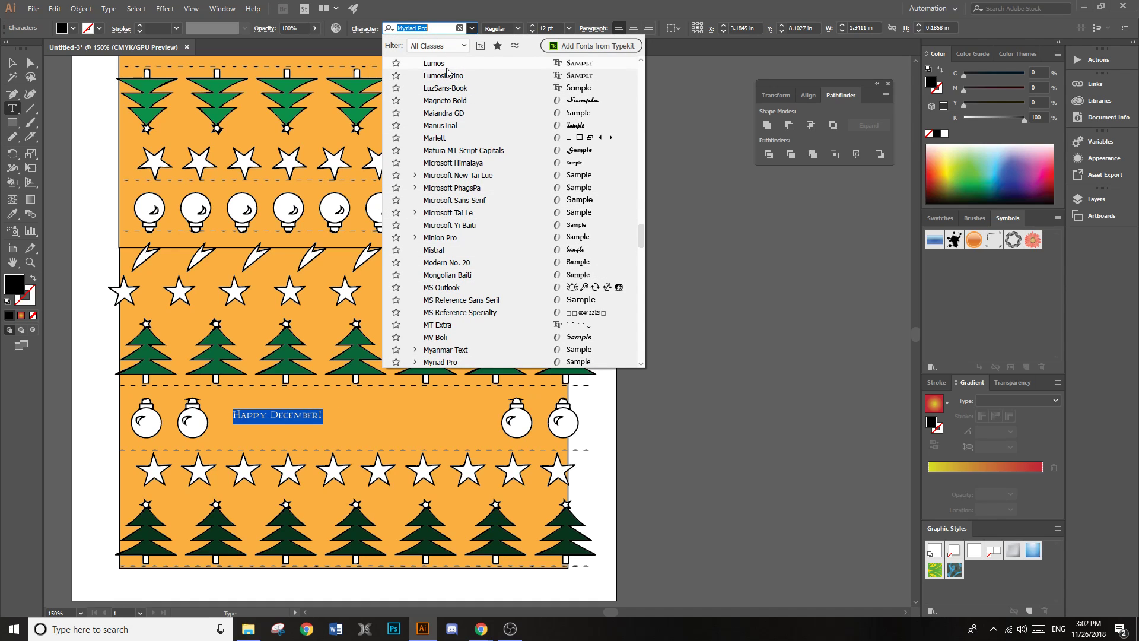
scroll(442, 95, up, 10)
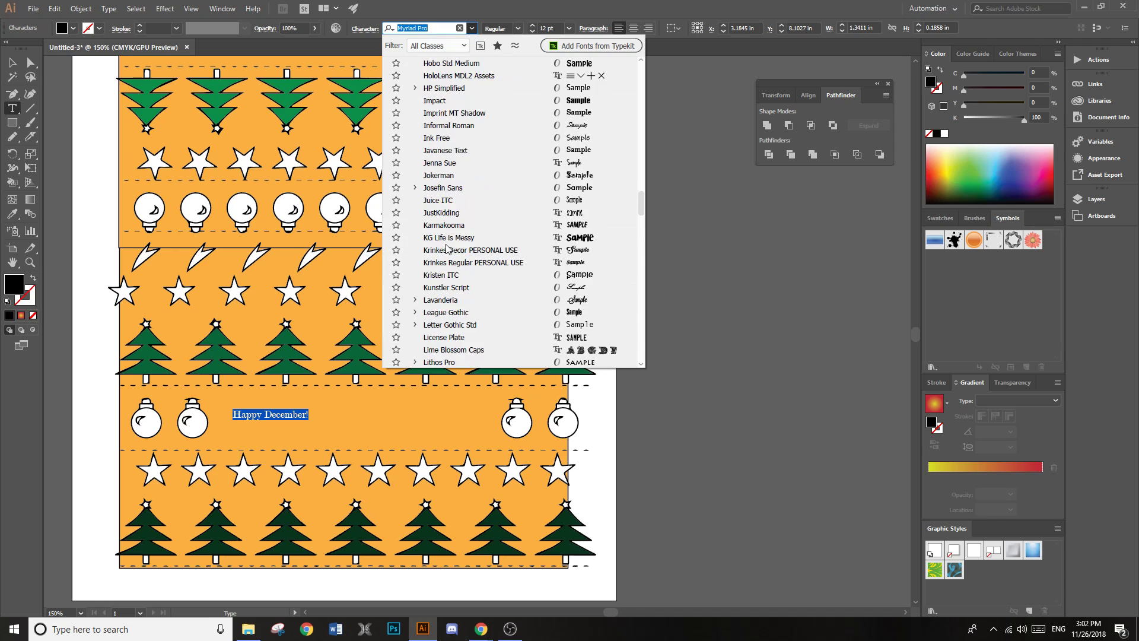
scroll(439, 104, up, 5)
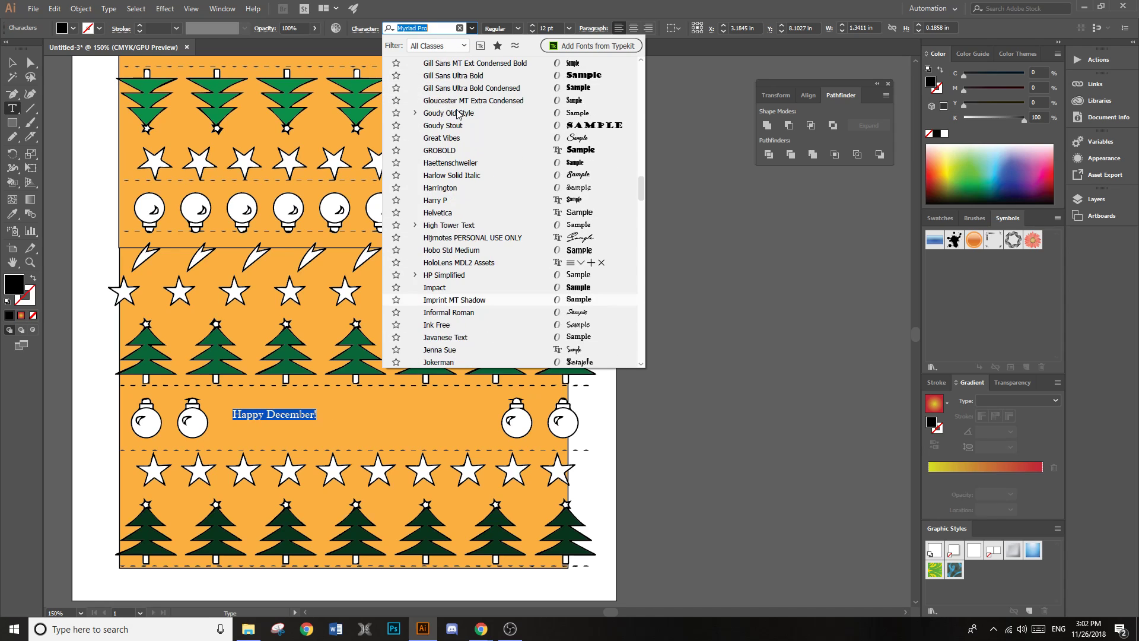
click(473, 69)
key(Escape)
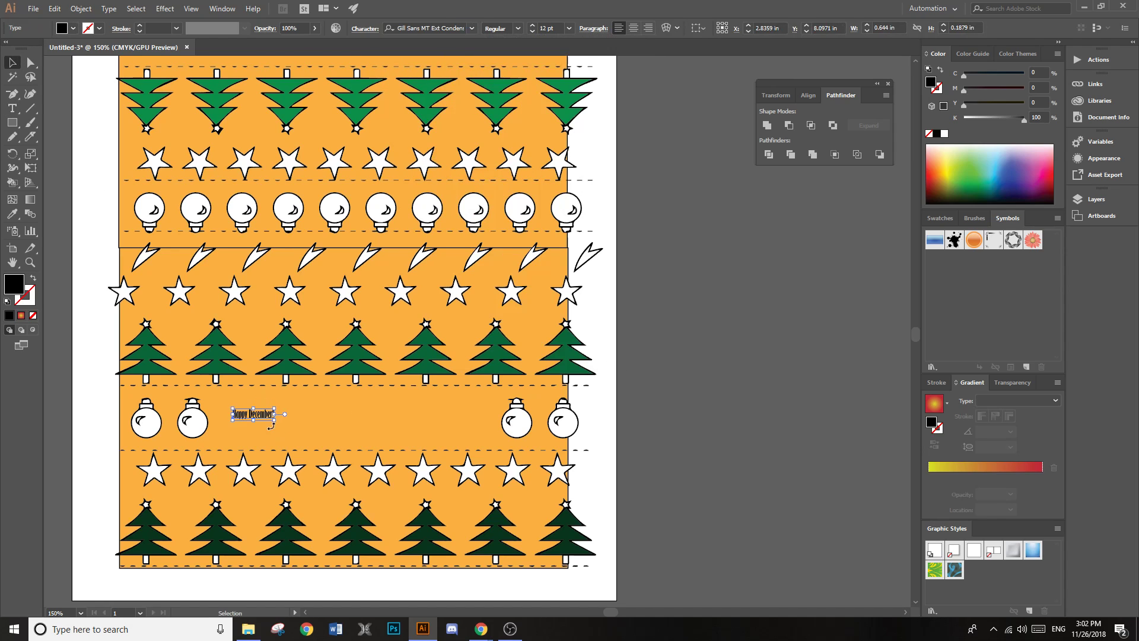
drag(274, 421, 488, 464)
drag(403, 444, 472, 455)
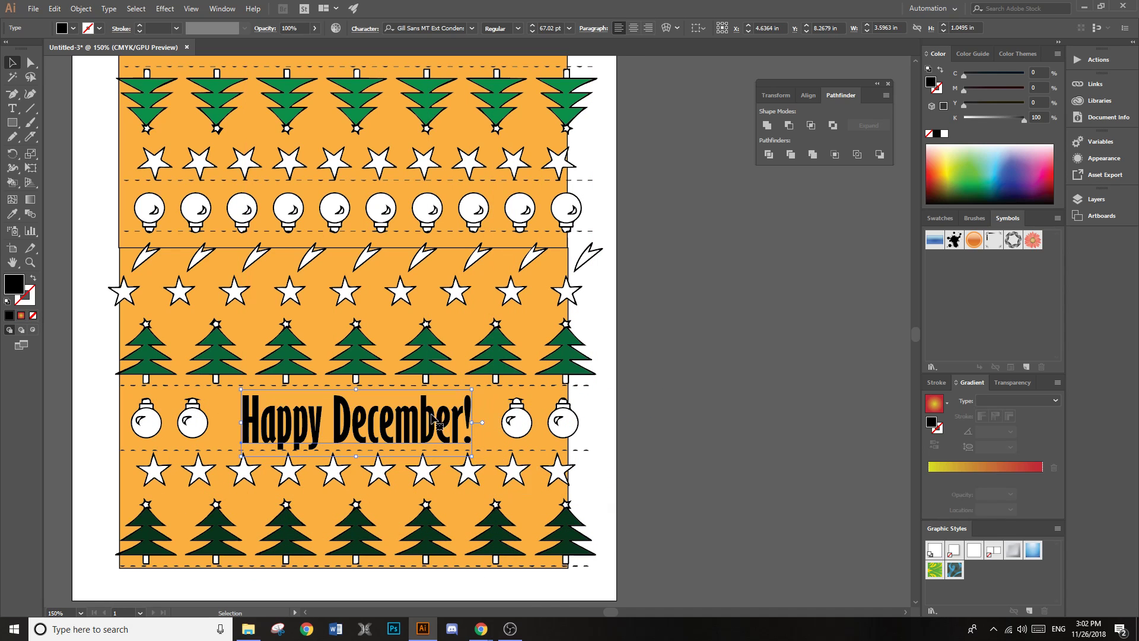
drag(395, 422, 393, 421)
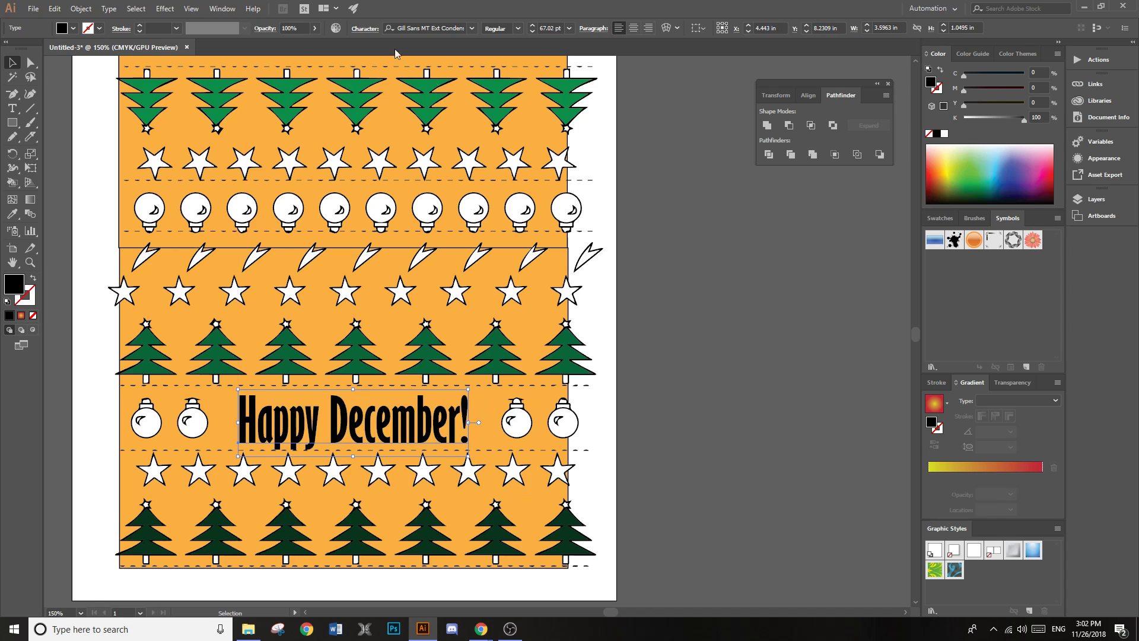
Step: Make the 'Happy December!' text red
click(73, 28)
click(95, 54)
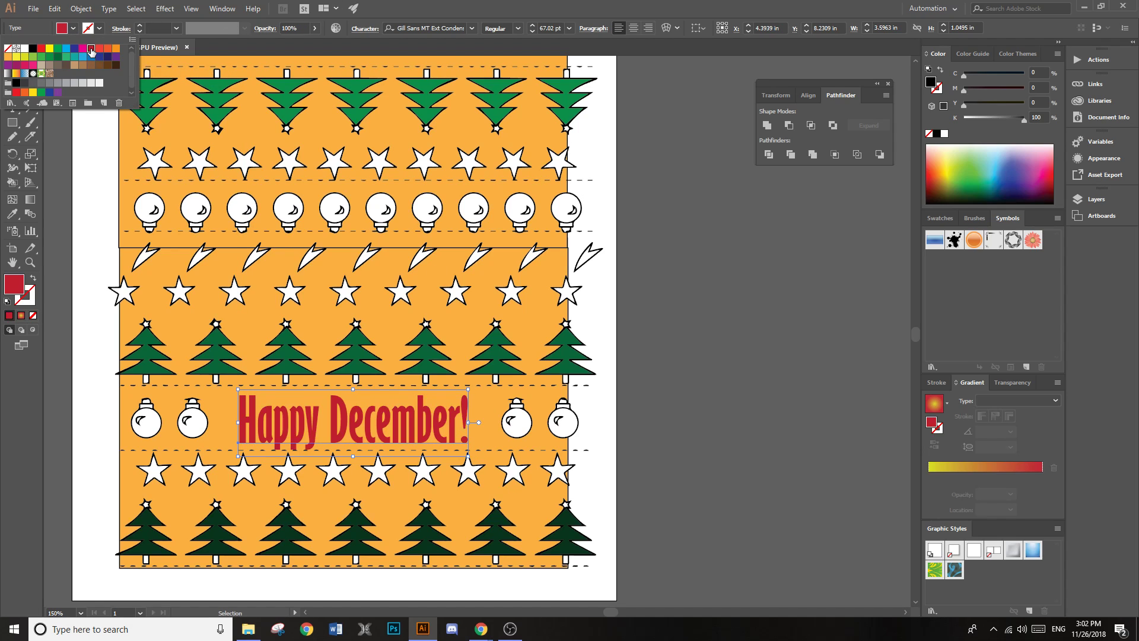
click(618, 351)
click(598, 472)
scroll(563, 504, down, 3)
scroll(406, 401, up, 4)
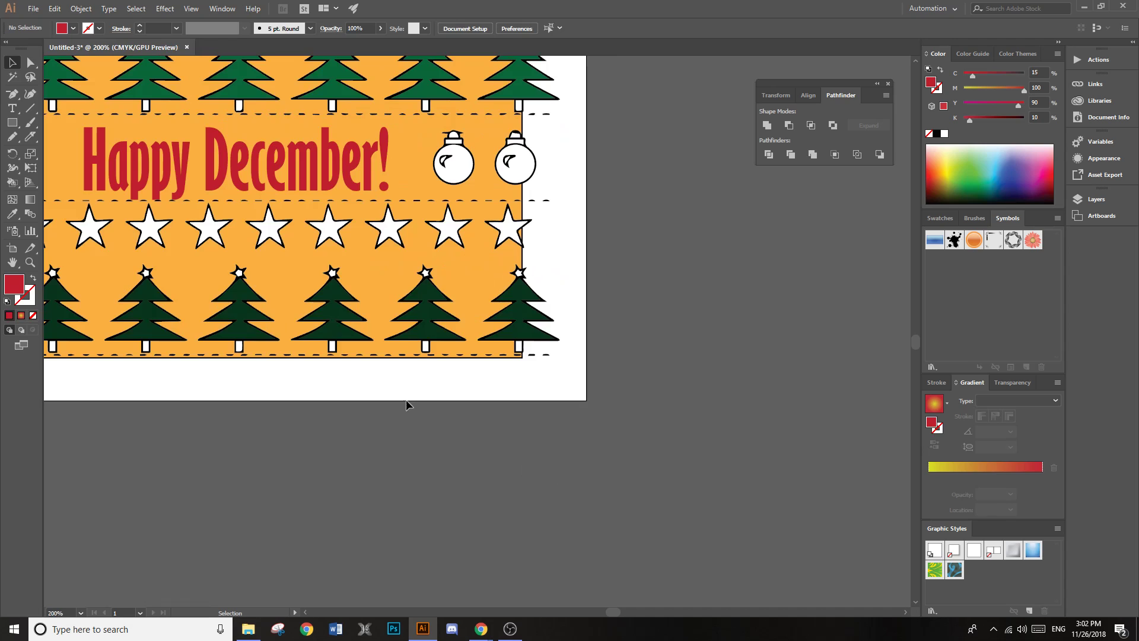
scroll(457, 332, down, 3)
scroll(457, 332, up, 3)
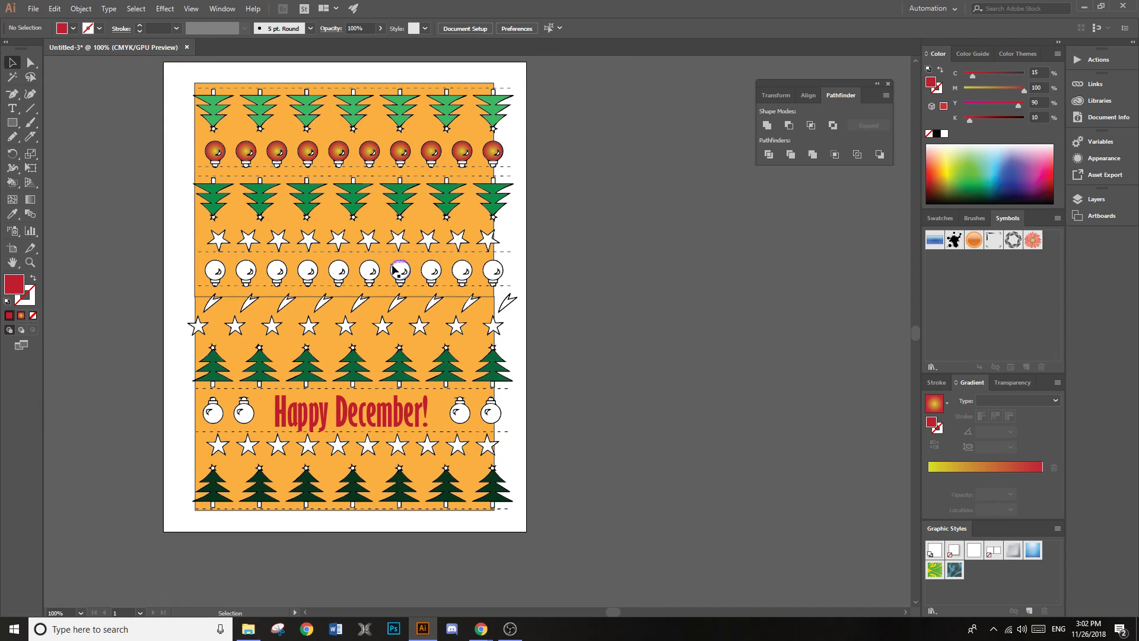
scroll(424, 430, up, 1)
click(424, 430)
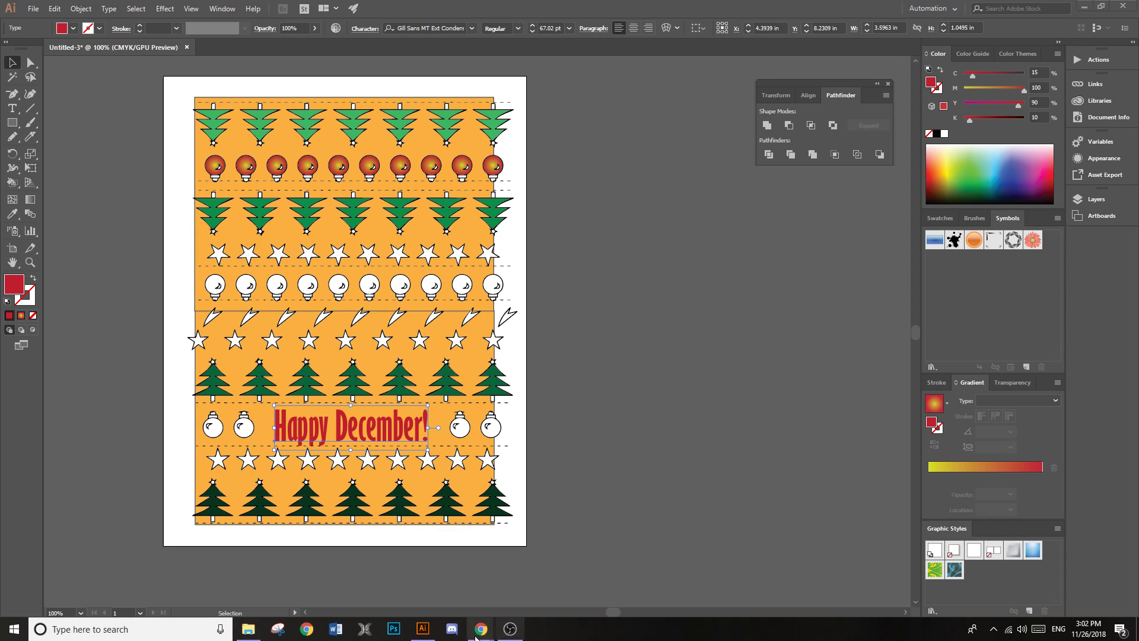
Step: In Chrome, replace the image search with a Google search for 'chrsitmas font'
mouse_move(494, 634)
click(427, 578)
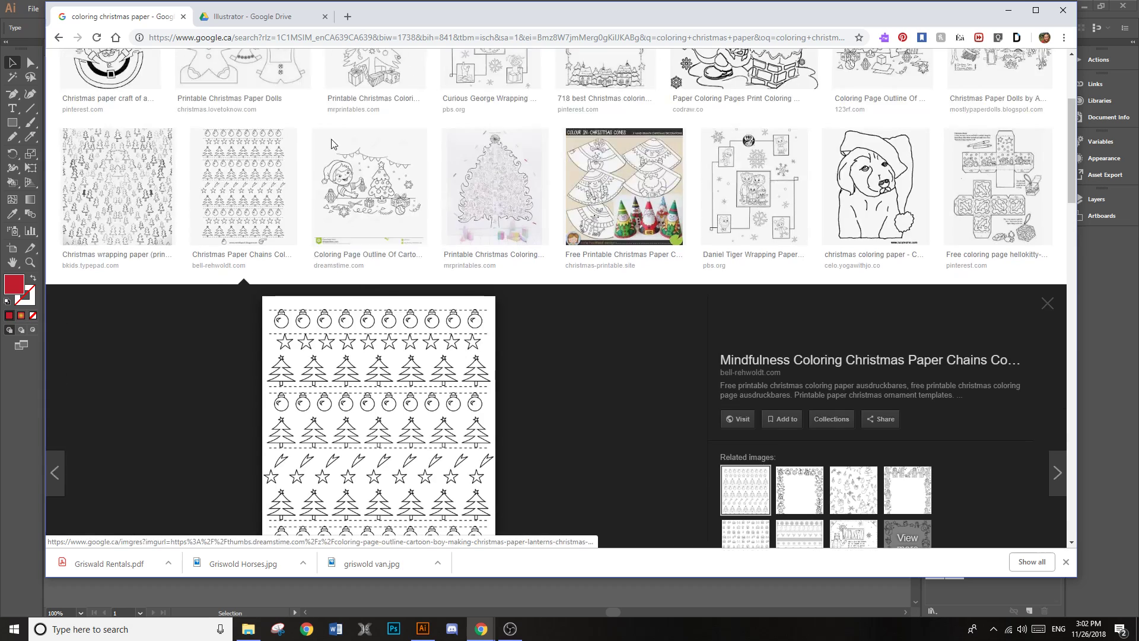
scroll(403, 469, down, 3)
scroll(256, 61, up, 4)
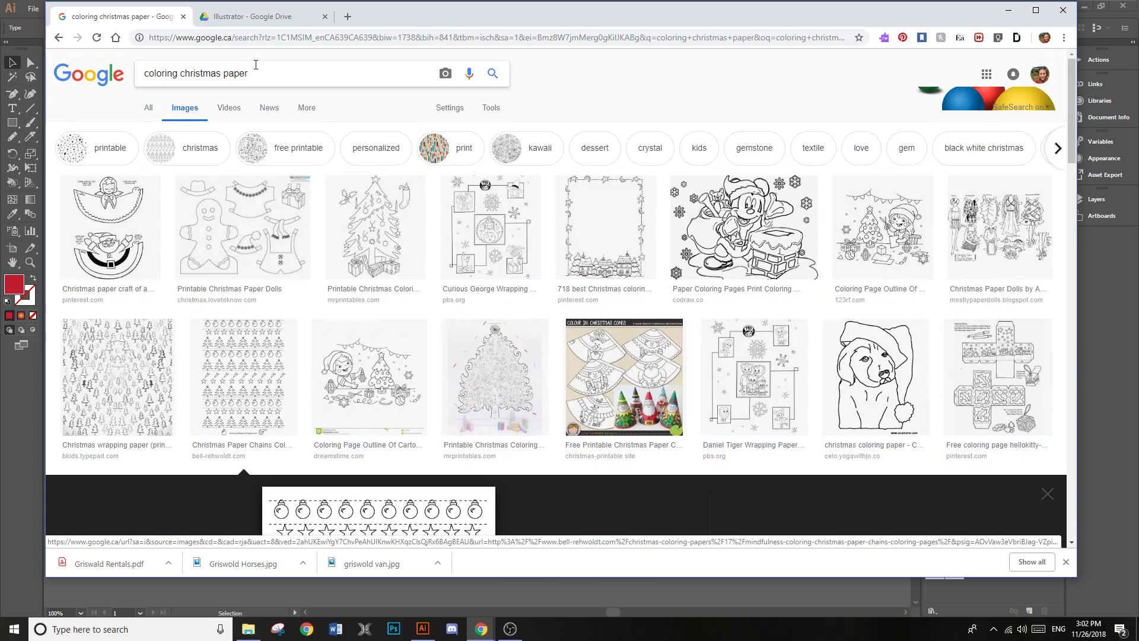
triple_click(274, 73)
text(chrs)
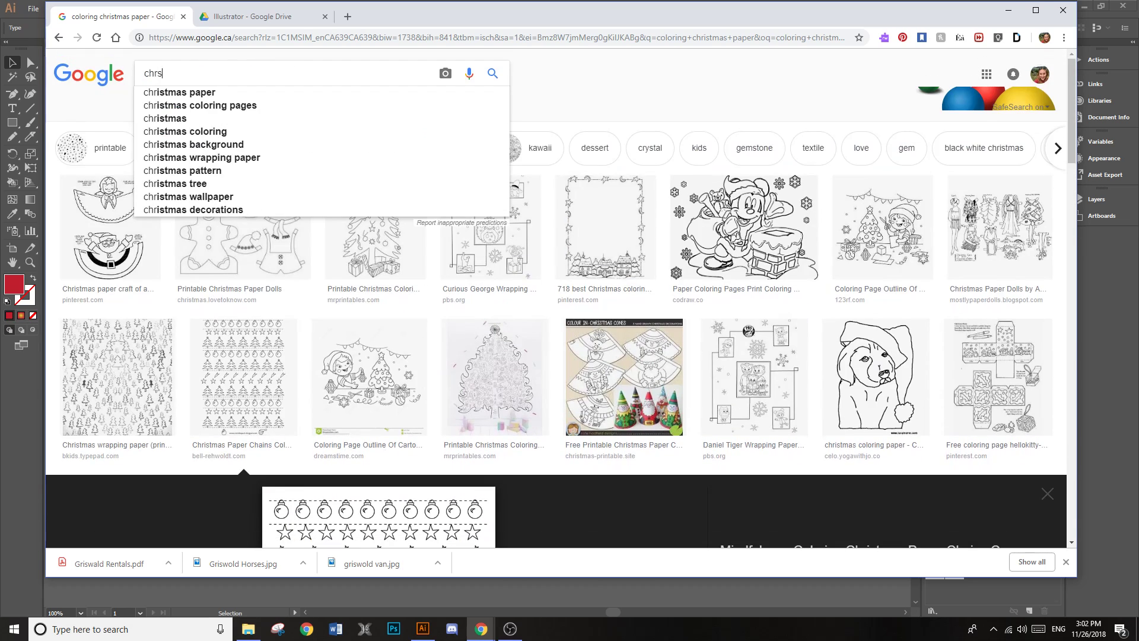
text(itmas font)
key(Return)
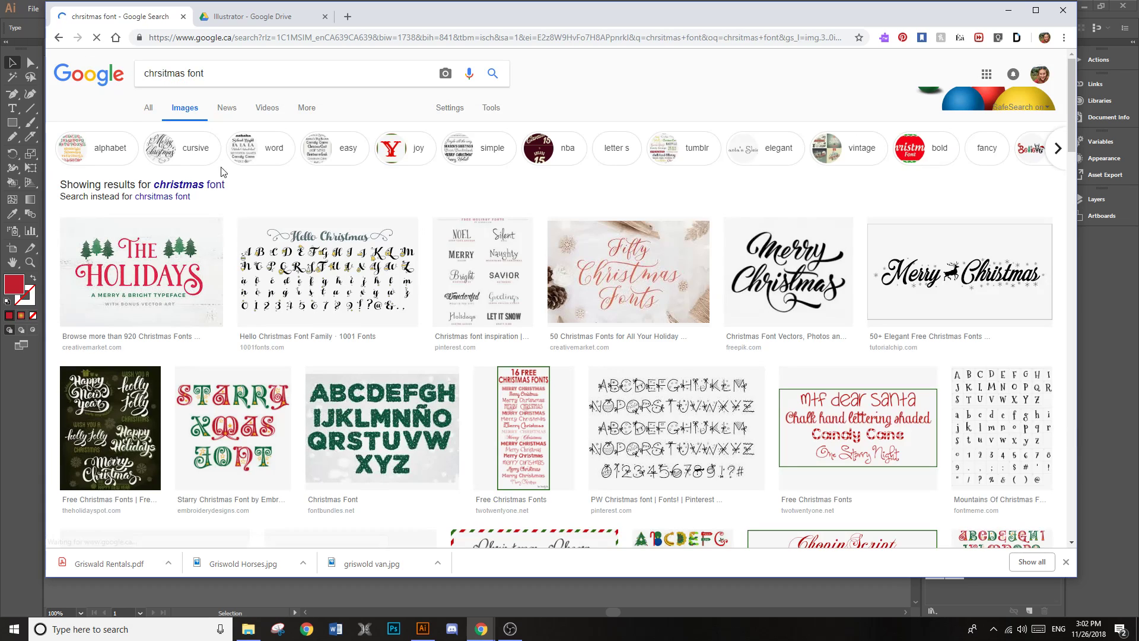
Step: Open dafont's Christmas fonts page from the web results and scroll down to Santa's Sleigh
click(146, 110)
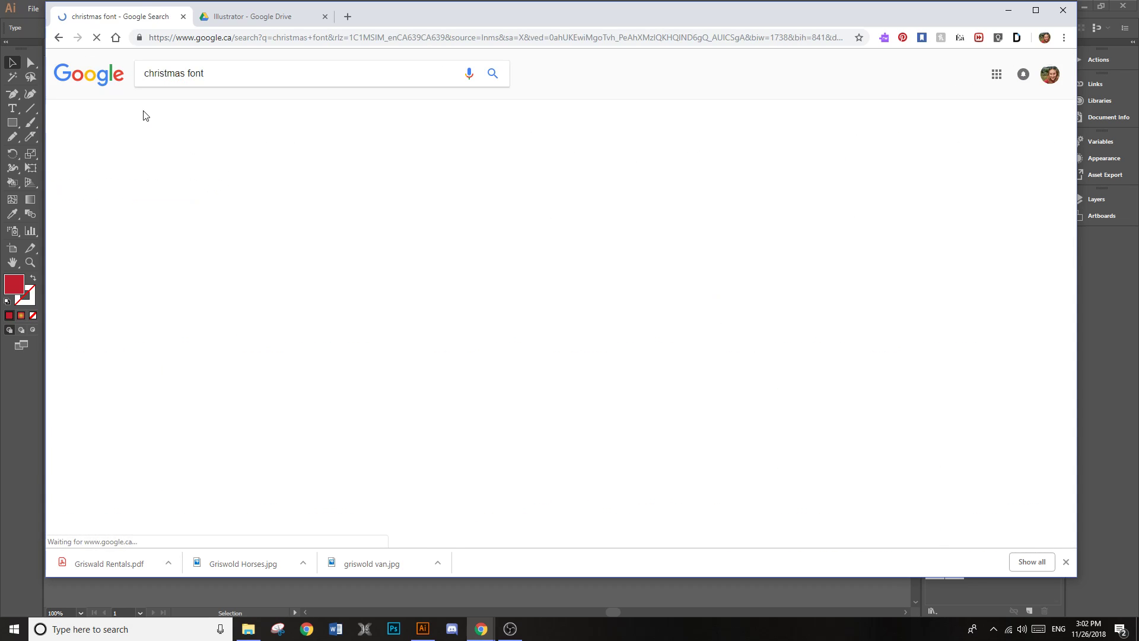
click(240, 165)
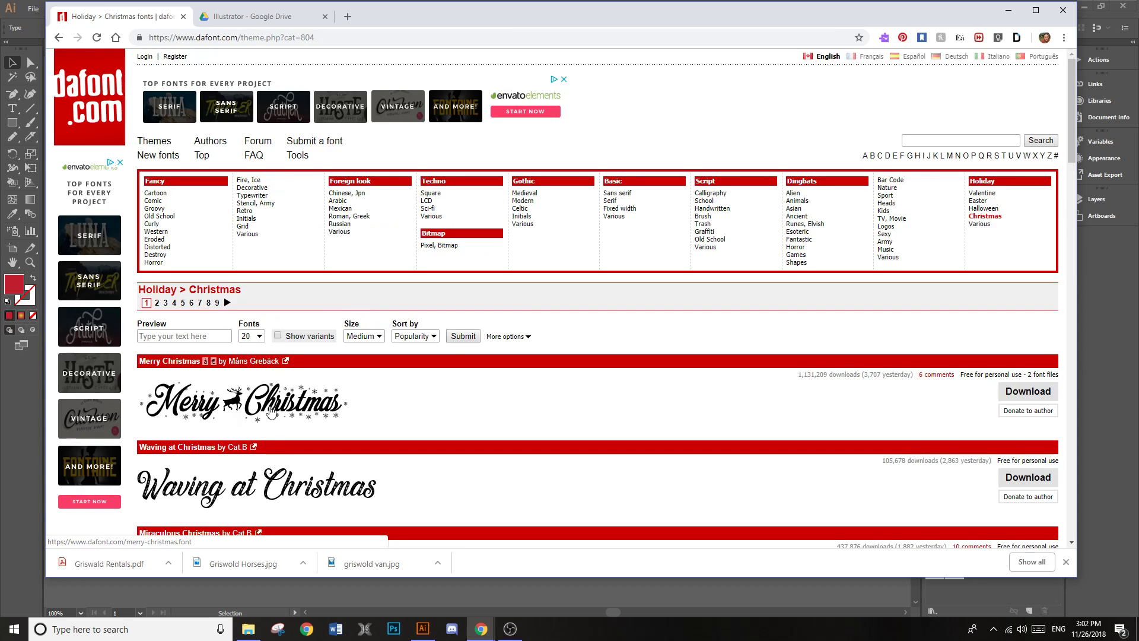
scroll(271, 418, down, 4)
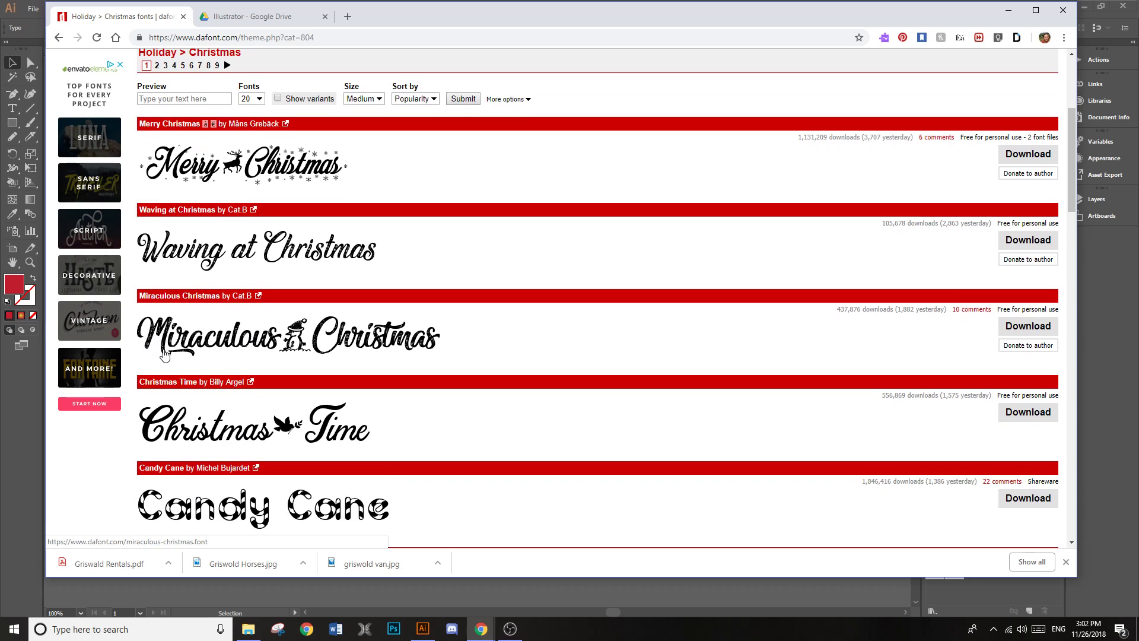
scroll(165, 355, down, 4)
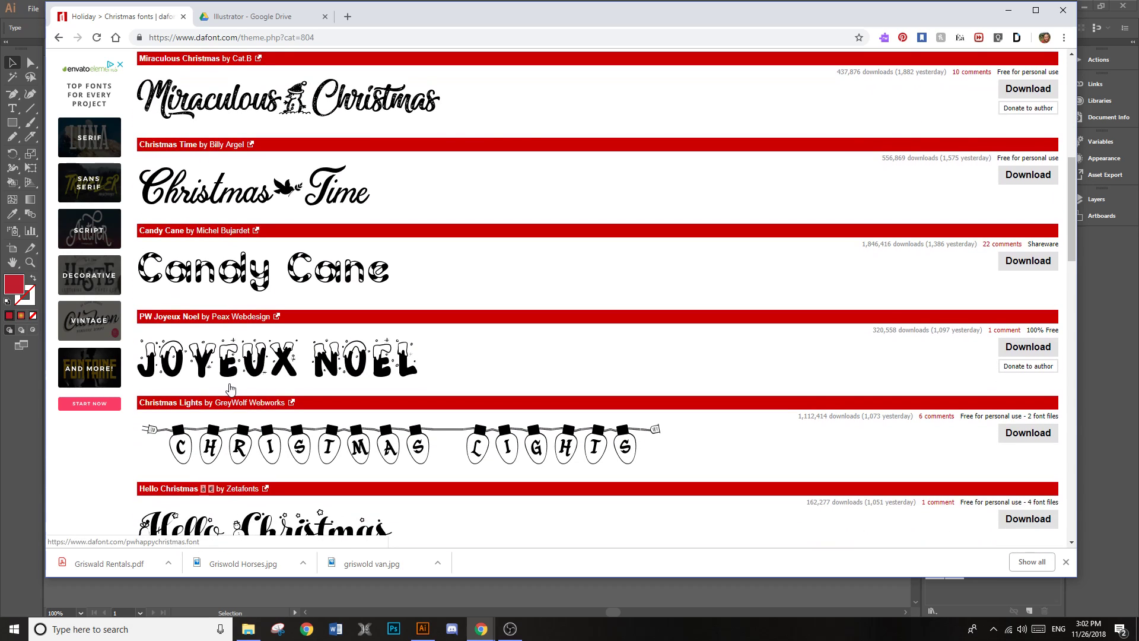
scroll(219, 402, down, 3)
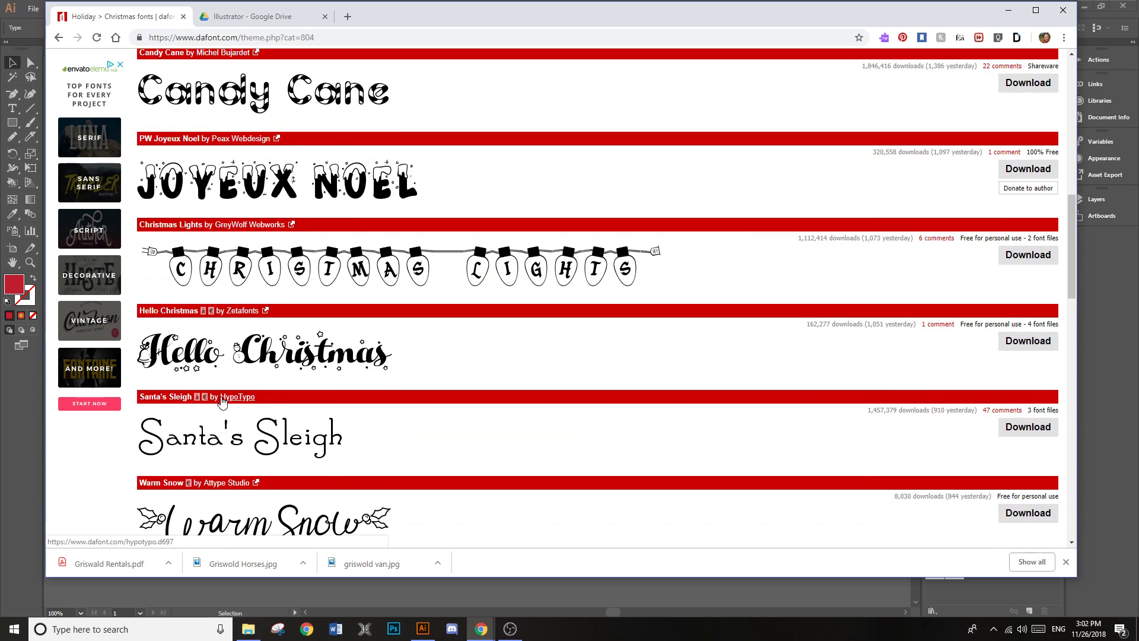
scroll(238, 332, up, 1)
scroll(255, 284, down, 4)
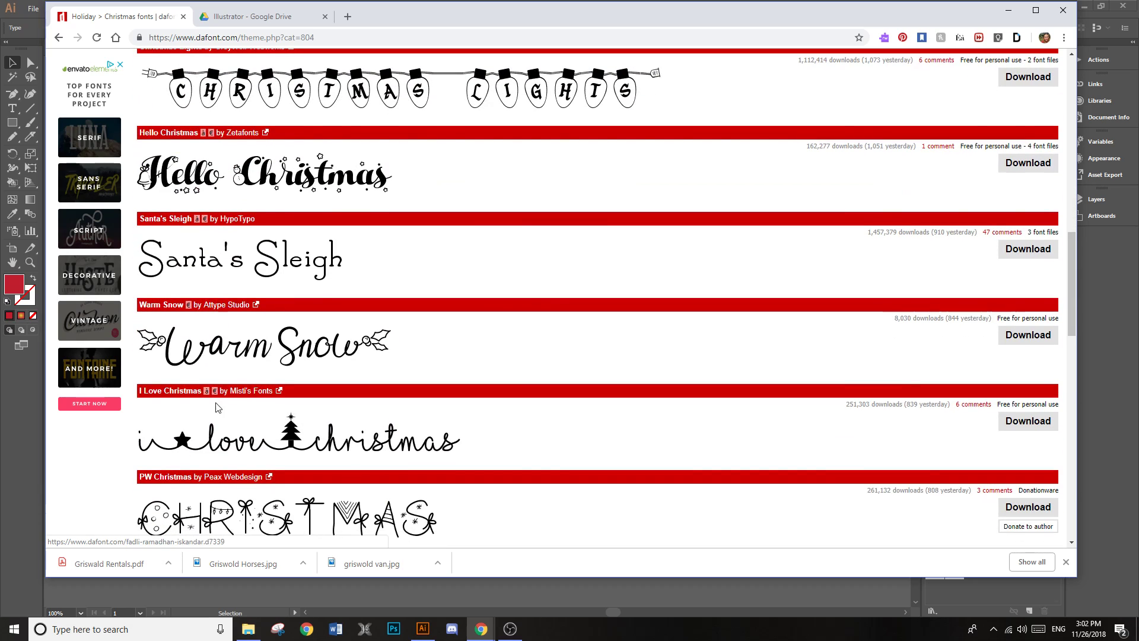
Step: Open Santa's Sleigh and preview 'Happy December' at Large size
click(261, 263)
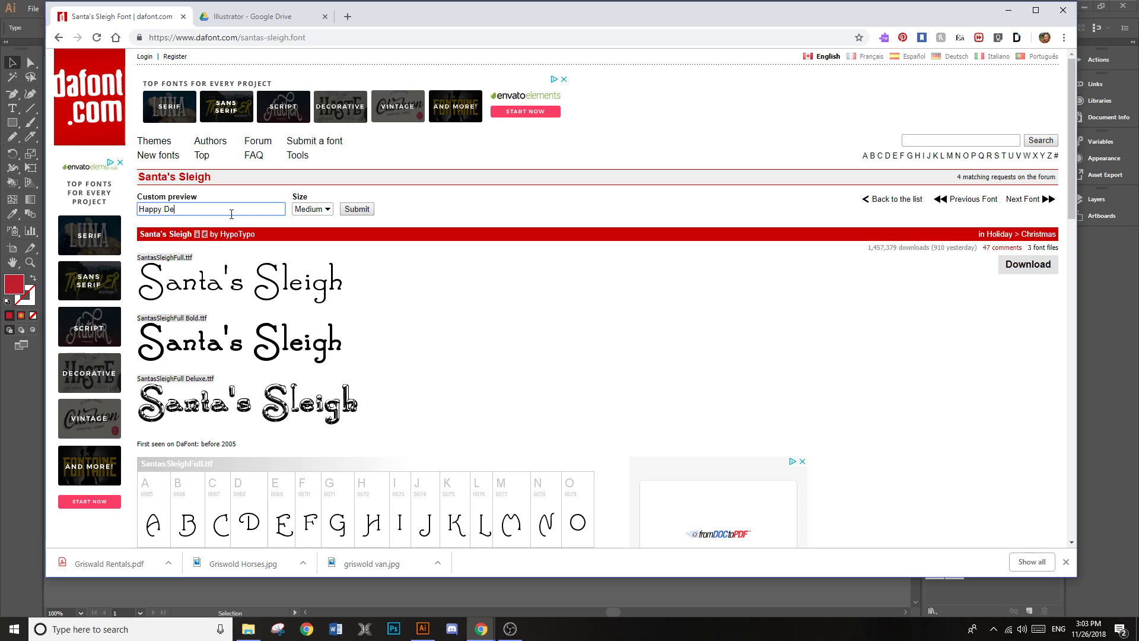
click(308, 209)
click(324, 248)
click(358, 210)
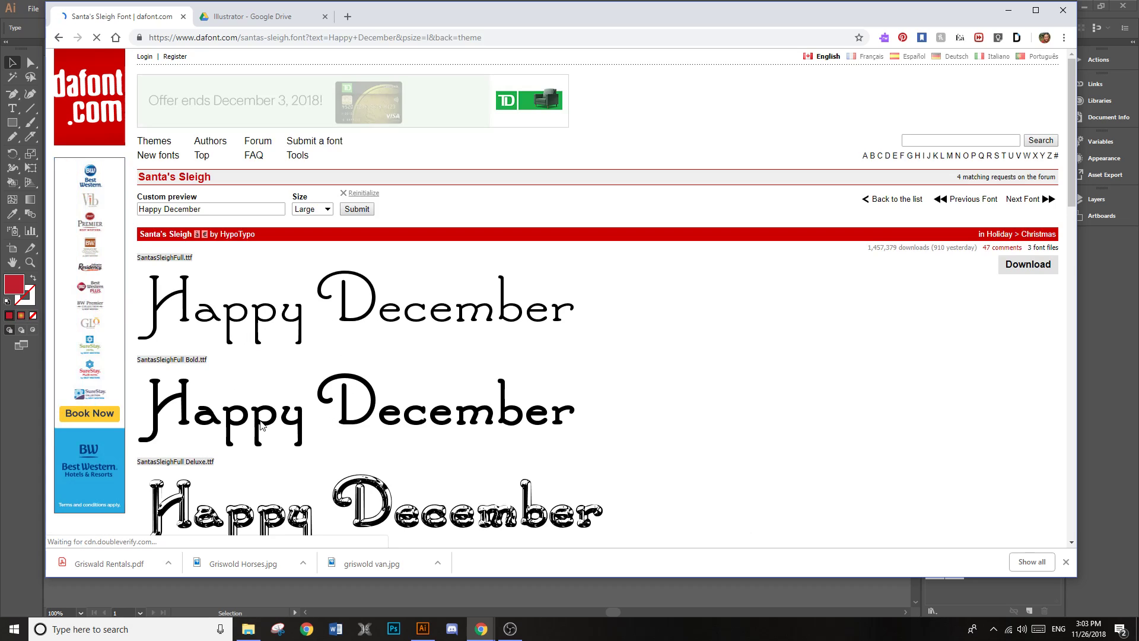
right_click(248, 423)
key(Escape)
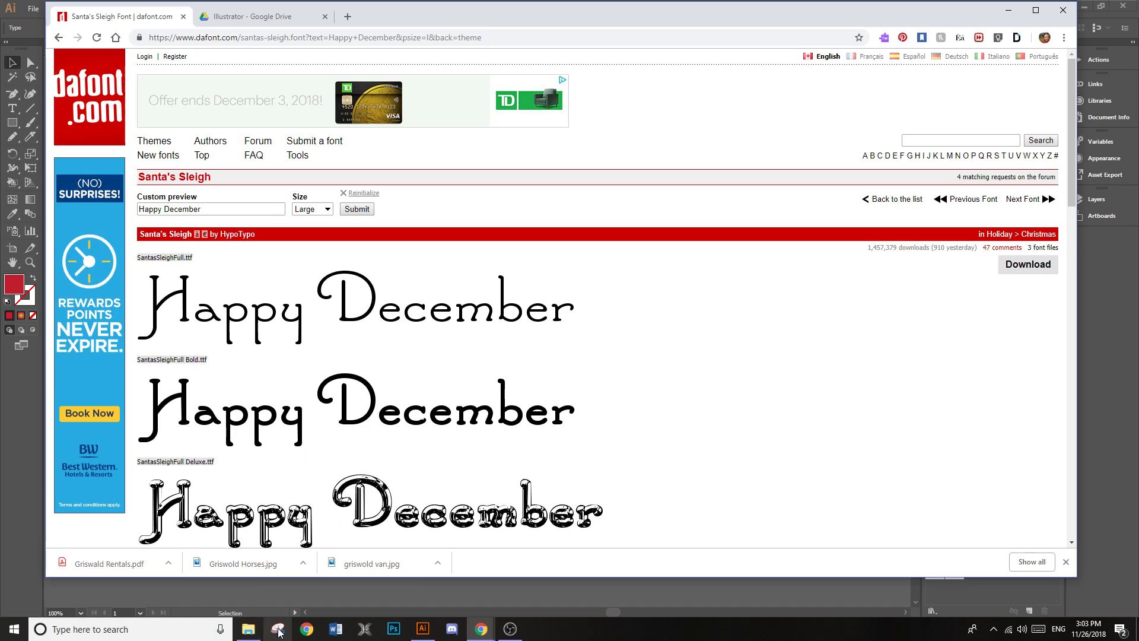
Step: Launch Snipping Tool from the Start menu and taskbar
click(9, 634)
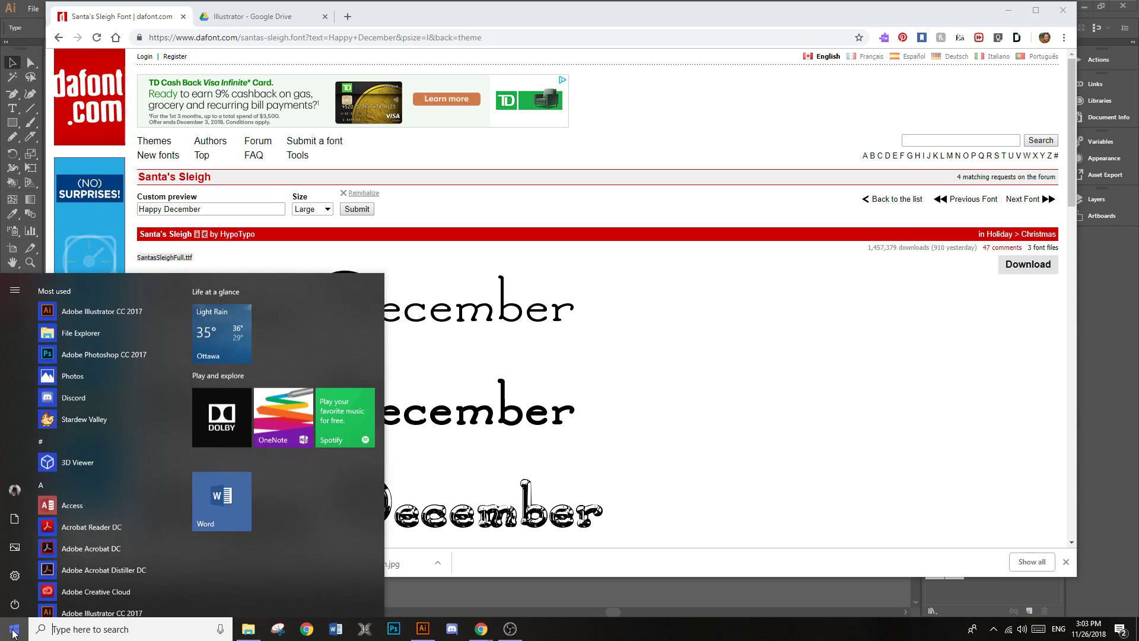
scroll(100, 476, down, 4)
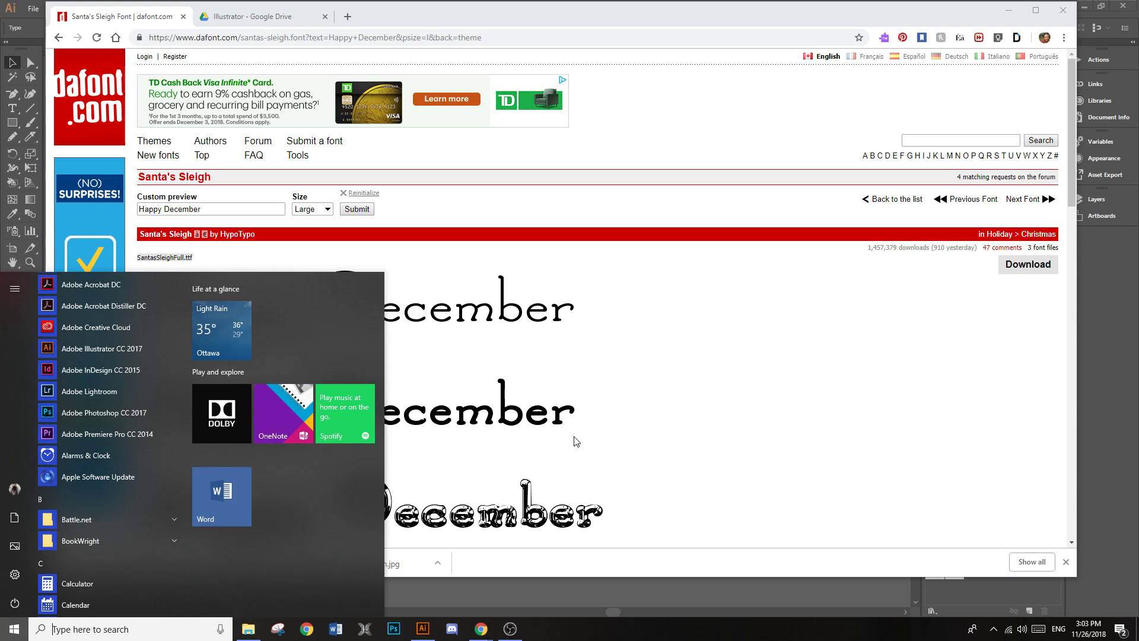
click(589, 452)
click(278, 629)
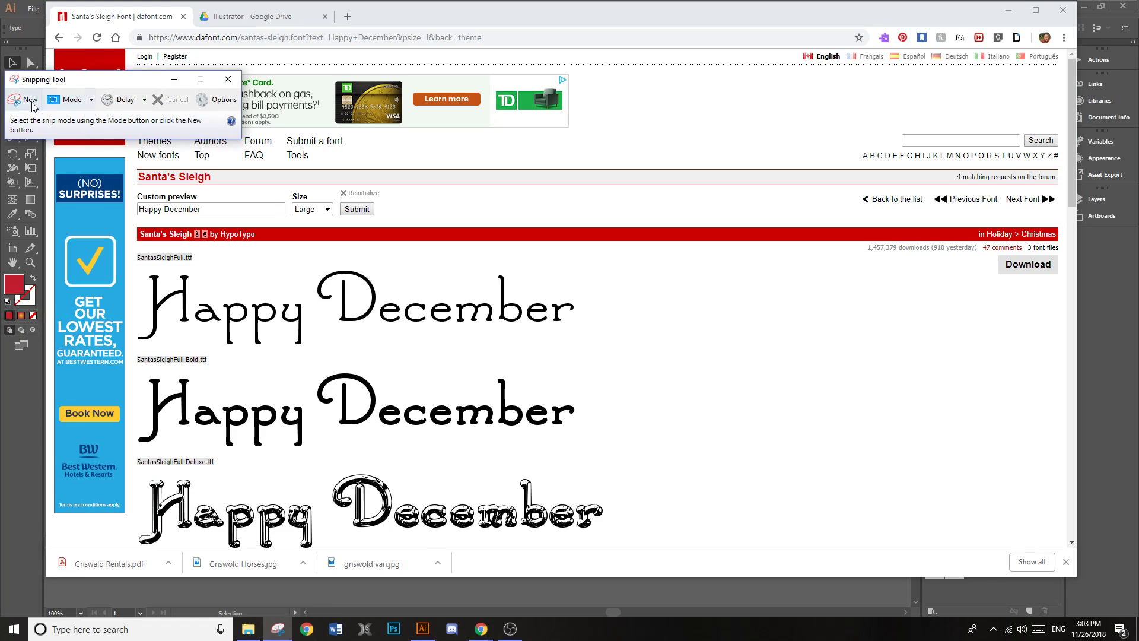
Step: Snip the bold Happy December preview line, copy it, and minimize Chrome
key(ctrl+n)
drag(134, 367, 608, 450)
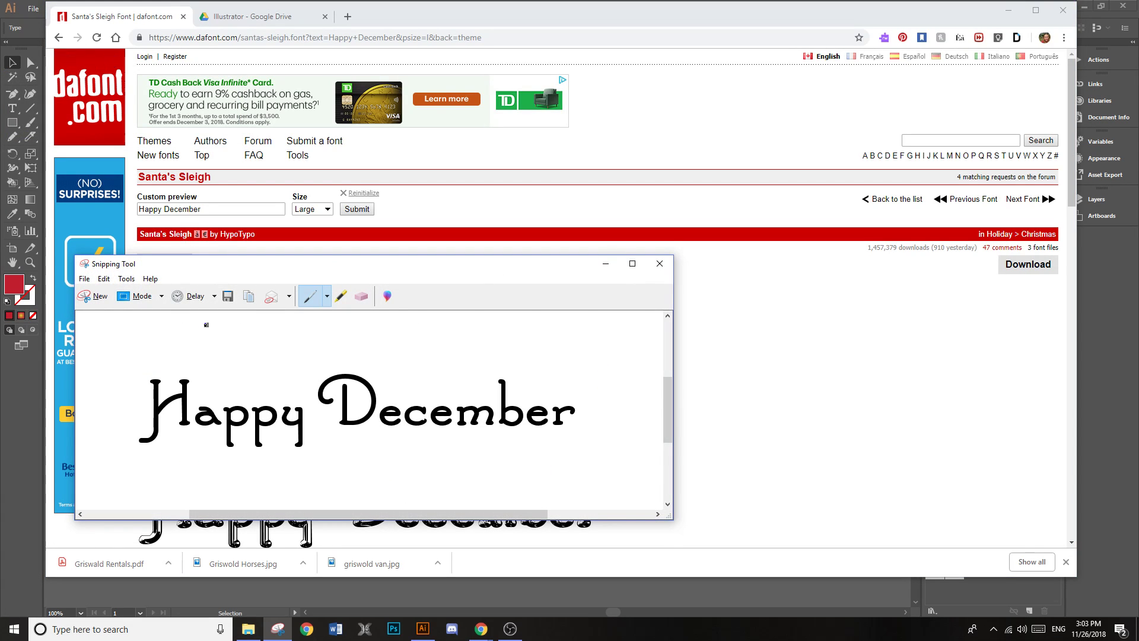
click(101, 279)
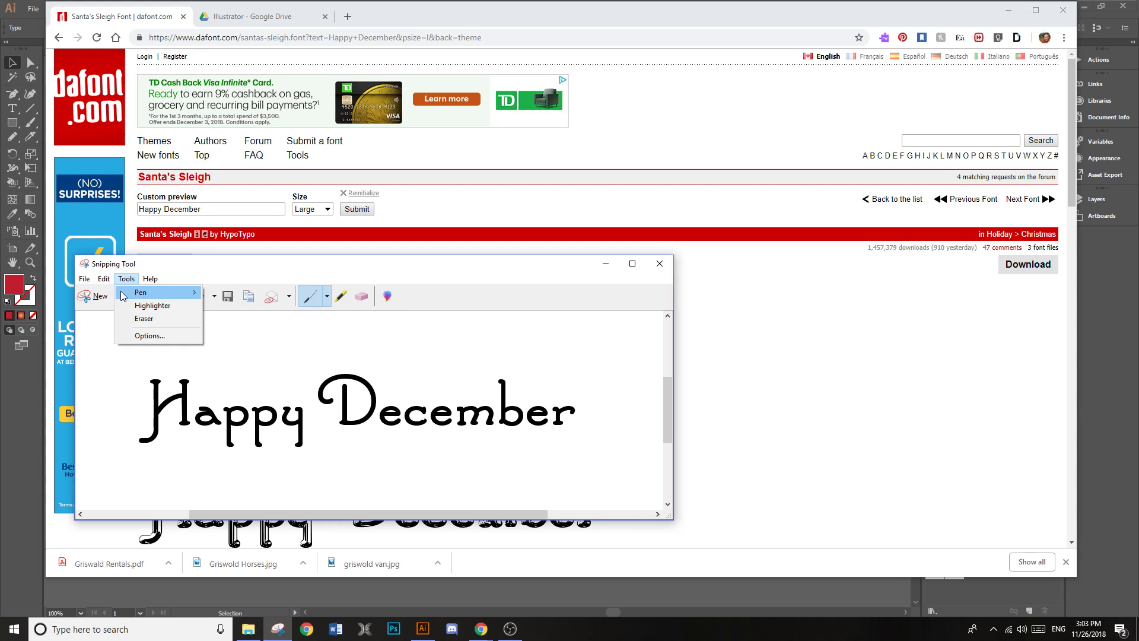
click(113, 293)
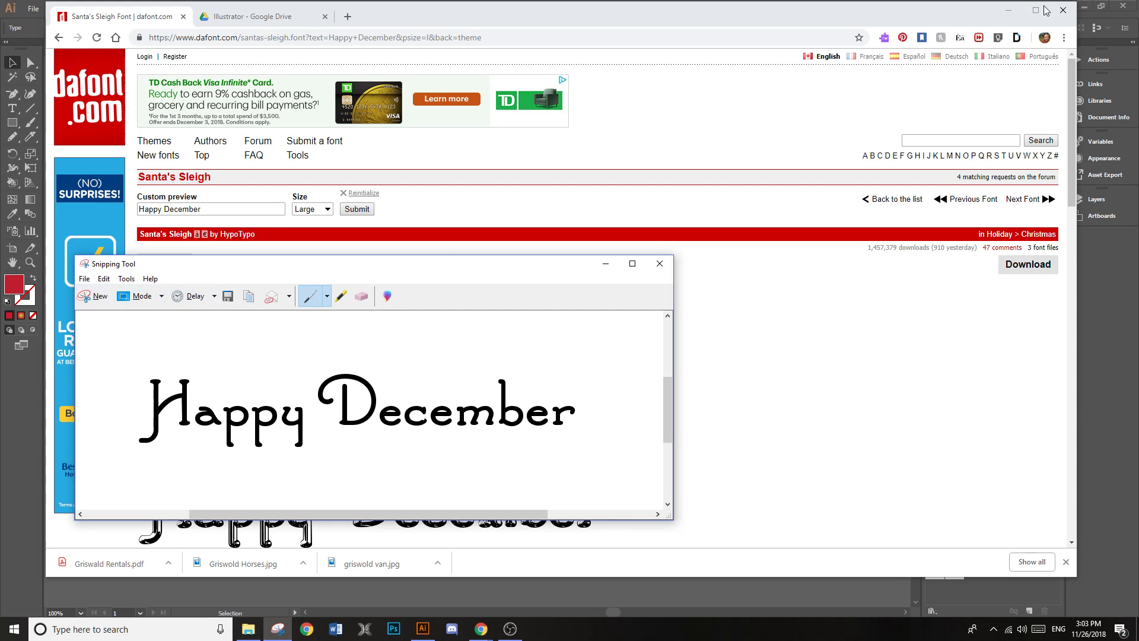
click(1007, 10)
Step: Move the red Happy December! text off the card and paste the snipped lettering beside it
click(606, 263)
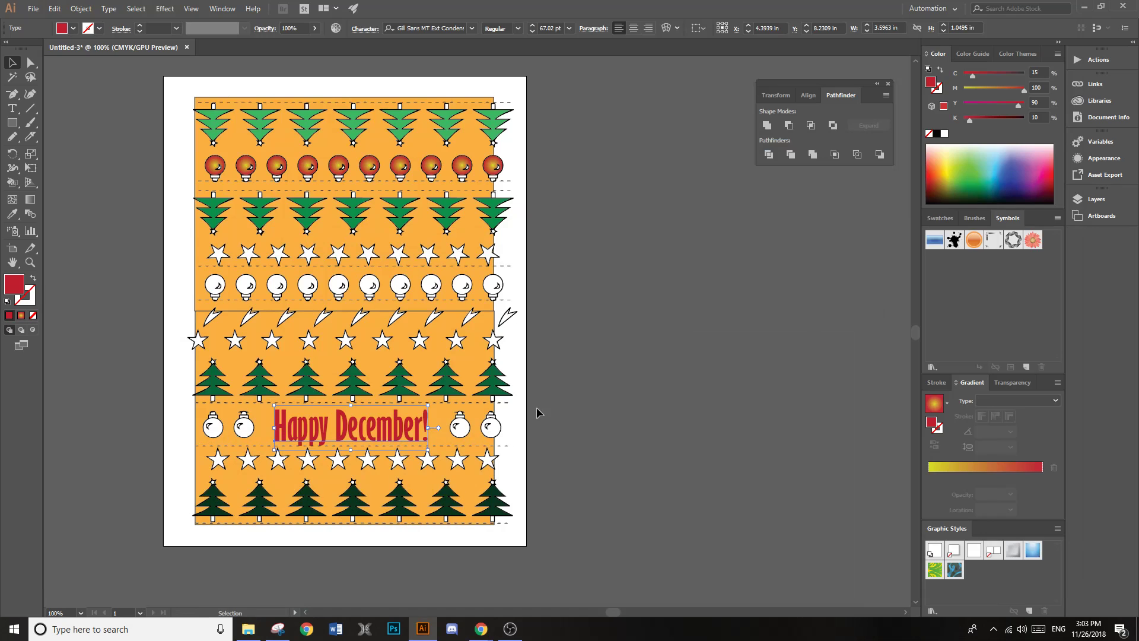
drag(391, 425, 757, 235)
click(617, 340)
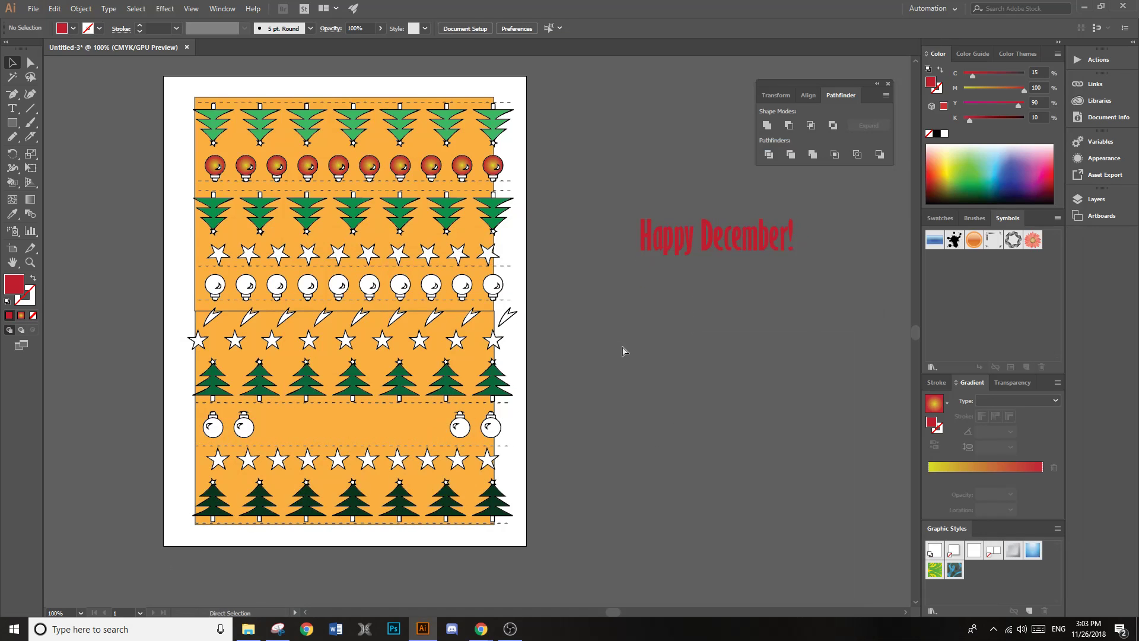
key(ctrl+v)
drag(516, 305, 757, 341)
scroll(757, 340, right, 3)
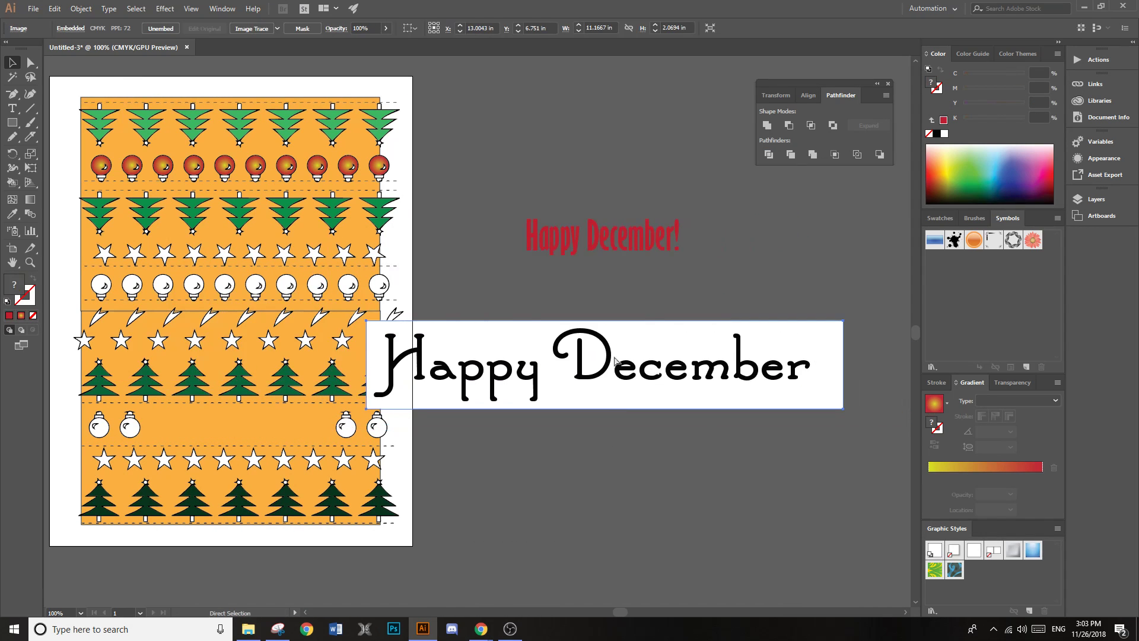
drag(610, 361, 672, 333)
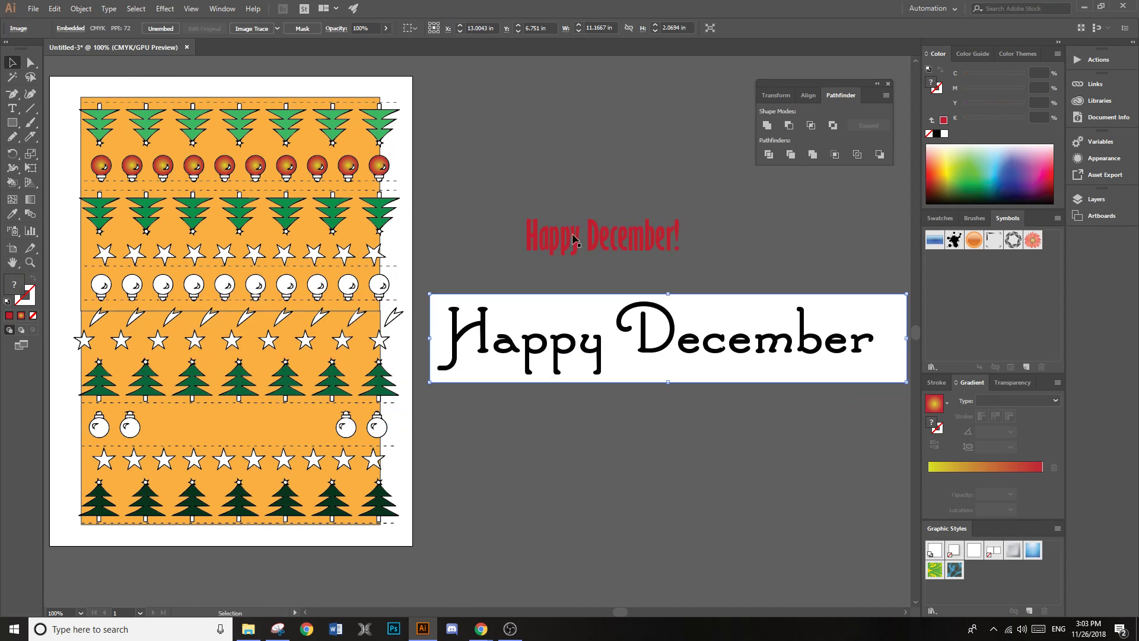
Step: Image Trace and Expand the lettering, then delete its white background
click(250, 31)
click(283, 28)
key(a)
click(440, 271)
click(437, 326)
key(Delete)
Step: Delete the white counters inside the second p and the a
key(Delete)
scroll(578, 378, up, 5)
click(496, 187)
key(Delete)
key(Delete)
click(127, 186)
key(Delete)
Step: Delete the white counters inside the b and all three e's of December
scroll(278, 371, down, 4)
scroll(641, 301, up, 3)
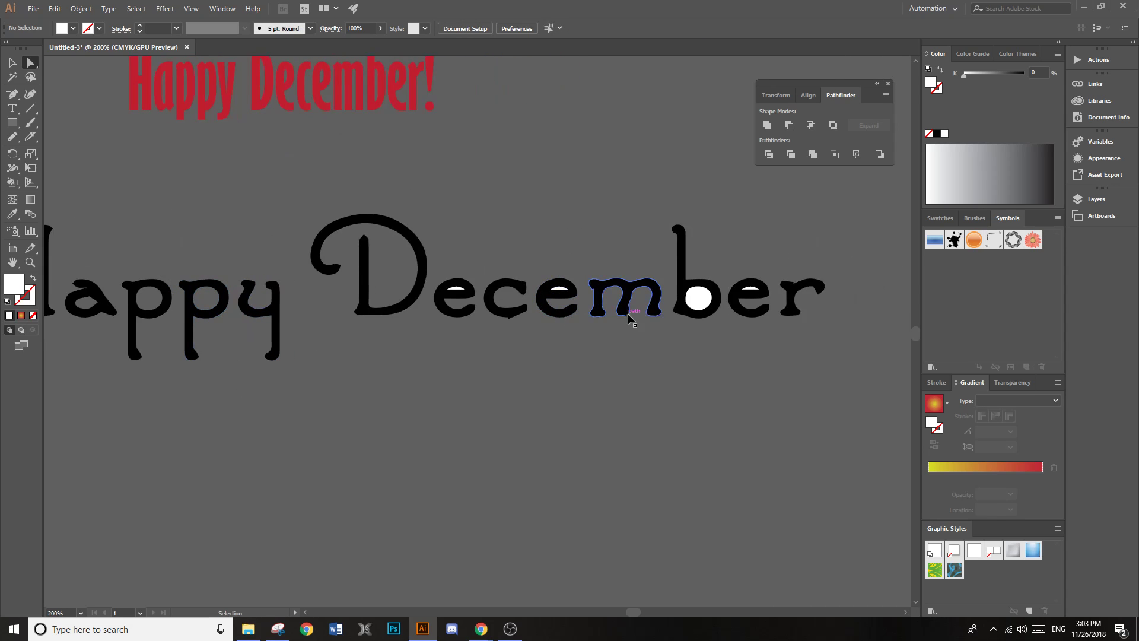
click(661, 299)
key(Delete)
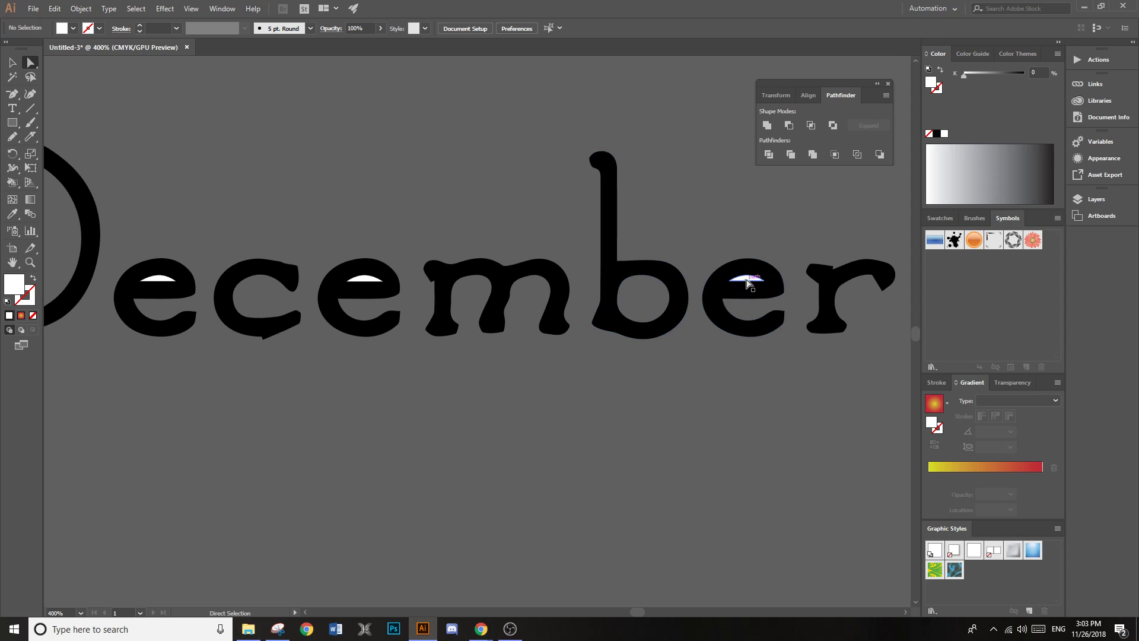
click(747, 280)
key(Delete)
click(365, 281)
key(Delete)
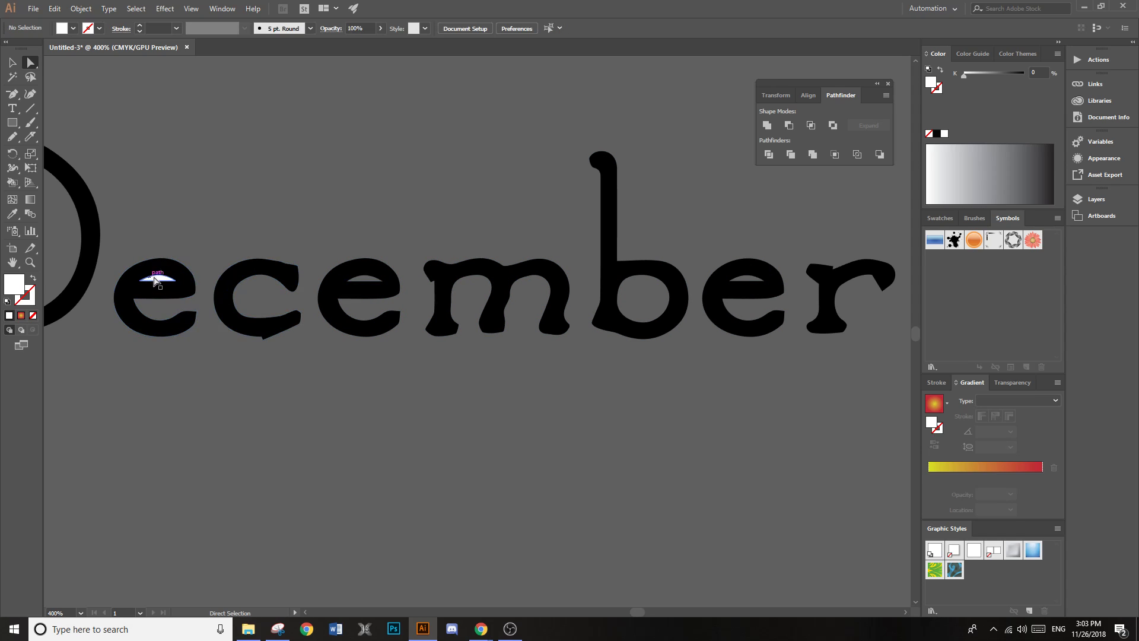
click(157, 280)
key(Delete)
Step: Drag the notch anchor on the c upward with Direct Selection to smooth it
scroll(234, 356, down, 1)
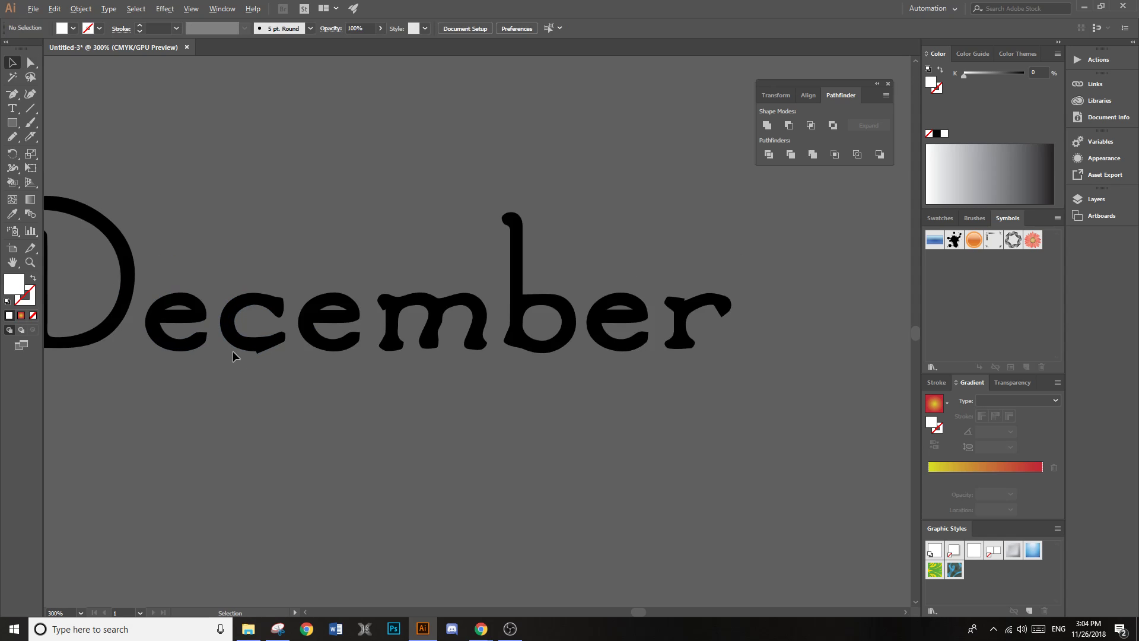
scroll(318, 318, up, 4)
click(315, 342)
key(a)
click(314, 349)
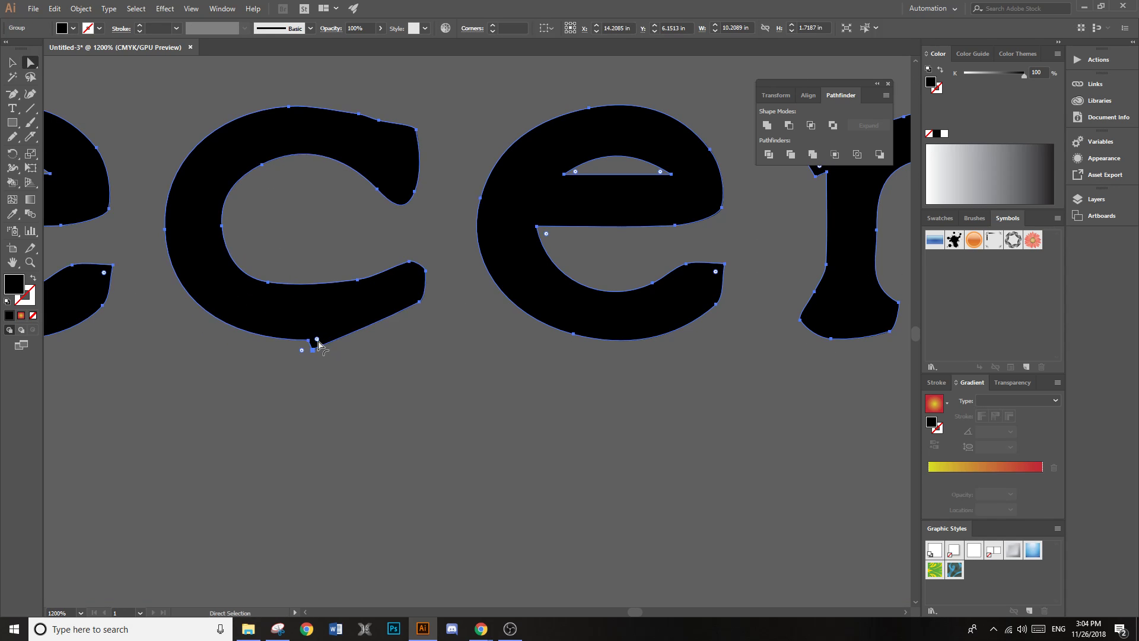
click(313, 350)
drag(315, 352, 364, 324)
click(387, 401)
scroll(364, 407, down, 5)
scroll(318, 452, up, 1)
scroll(319, 452, down, 4)
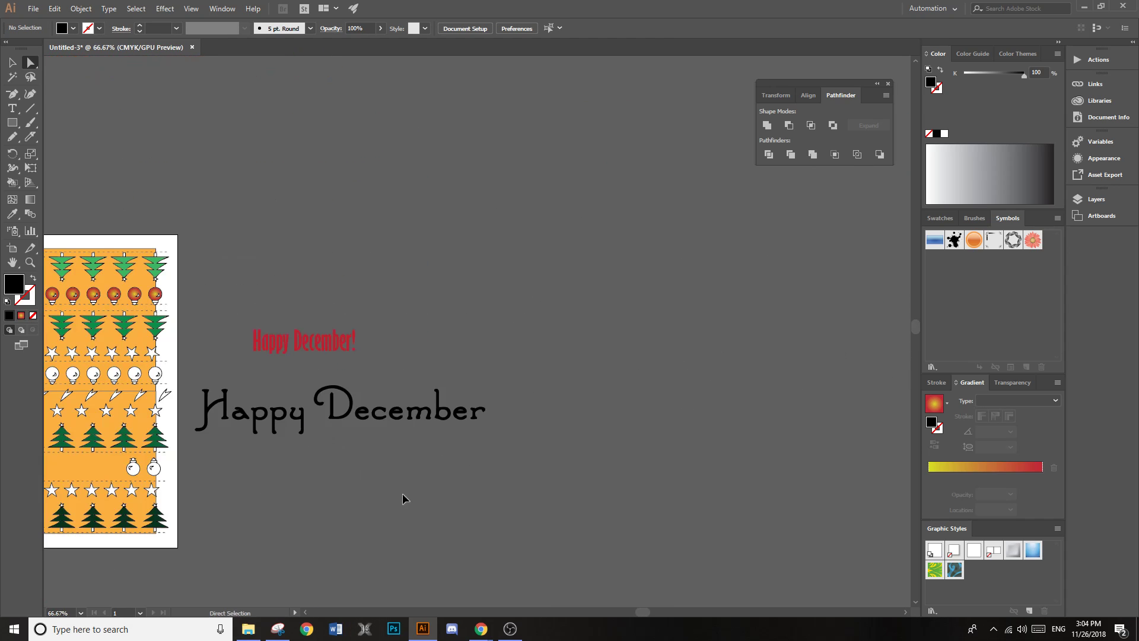
Step: Recolour the traced lettering red by eyedropping the Happy December! heading
click(268, 392)
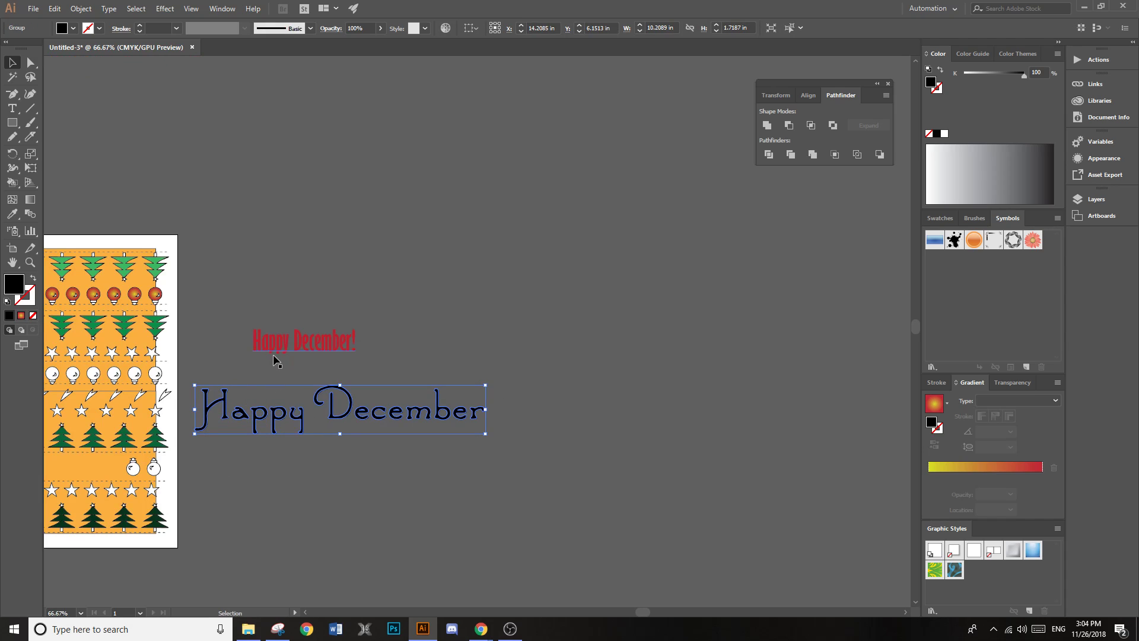
key(i)
click(298, 337)
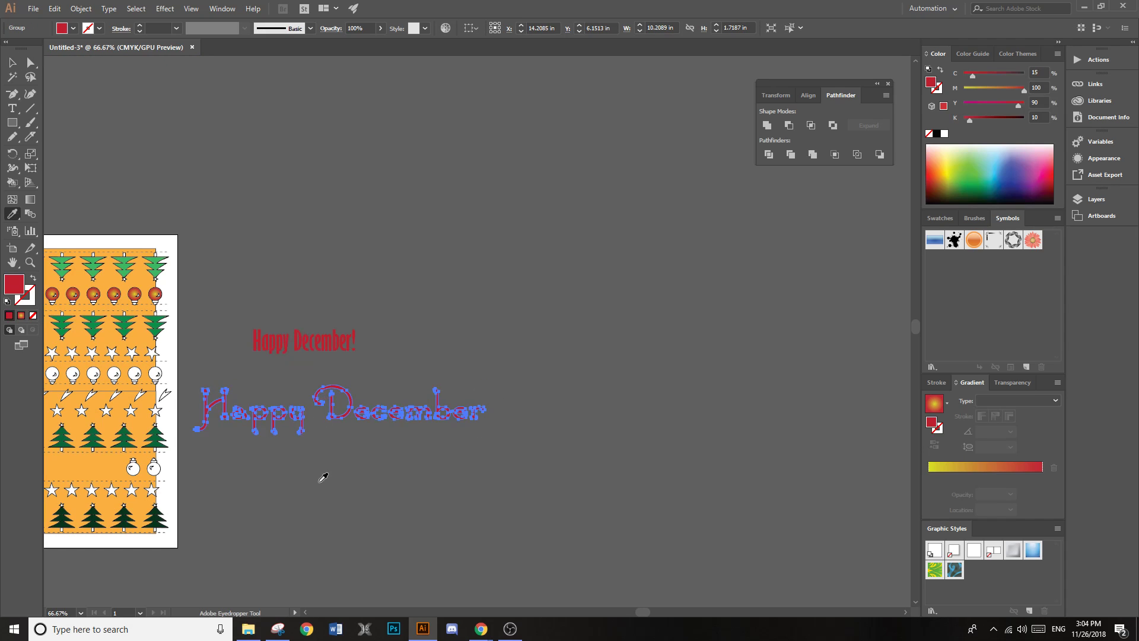
key(v)
click(315, 532)
Step: Scale the red lettering to about 4.47 x 0.75 in and place it in the middle row between the bulbs
drag(273, 397, 530, 397)
click(529, 397)
drag(750, 383, 600, 409)
drag(492, 434, 352, 467)
scroll(332, 472, up, 2)
drag(407, 440, 469, 457)
click(600, 464)
scroll(600, 464, down, 1)
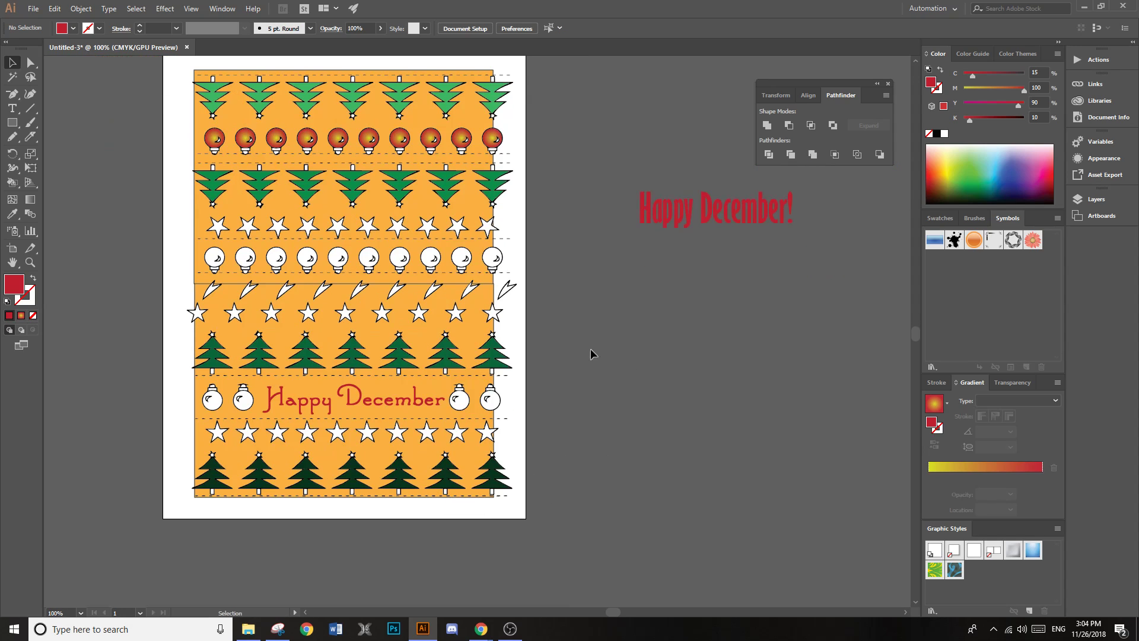